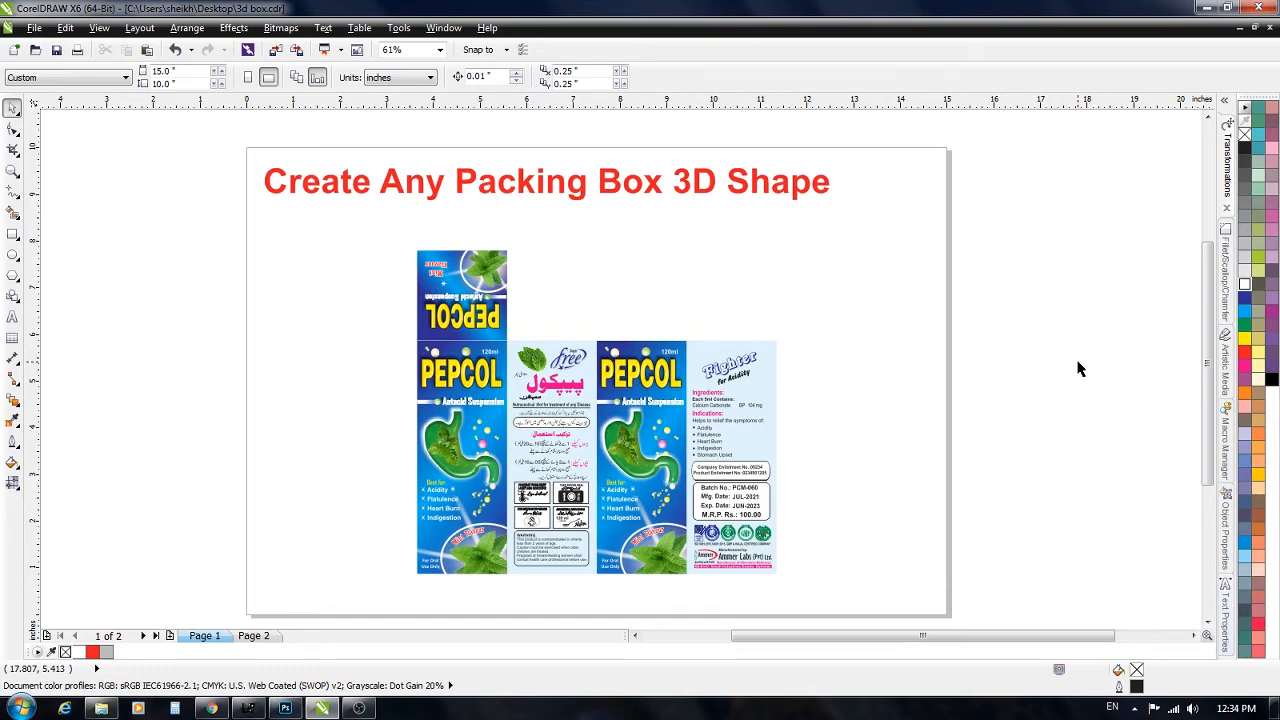
- Browse the reference photos of medicine packaging in the packing box folder, starting with the Famiclav box
click(101, 708)
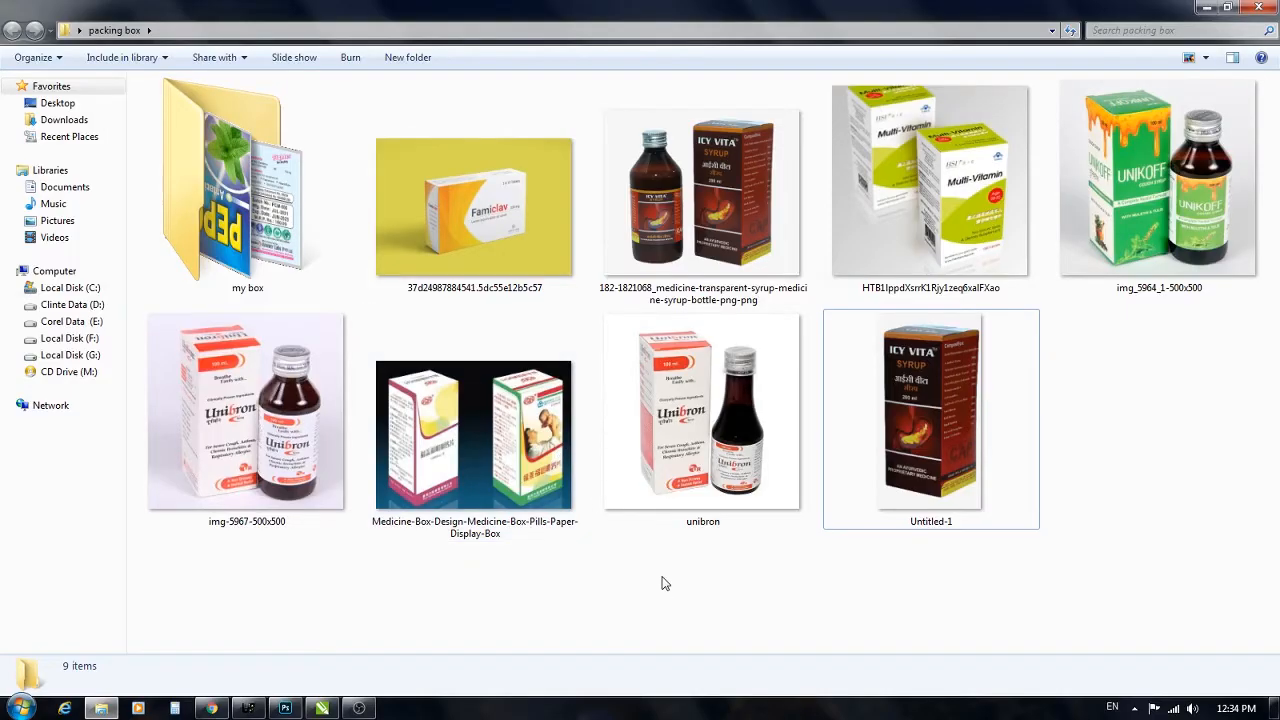
double_click(529, 261)
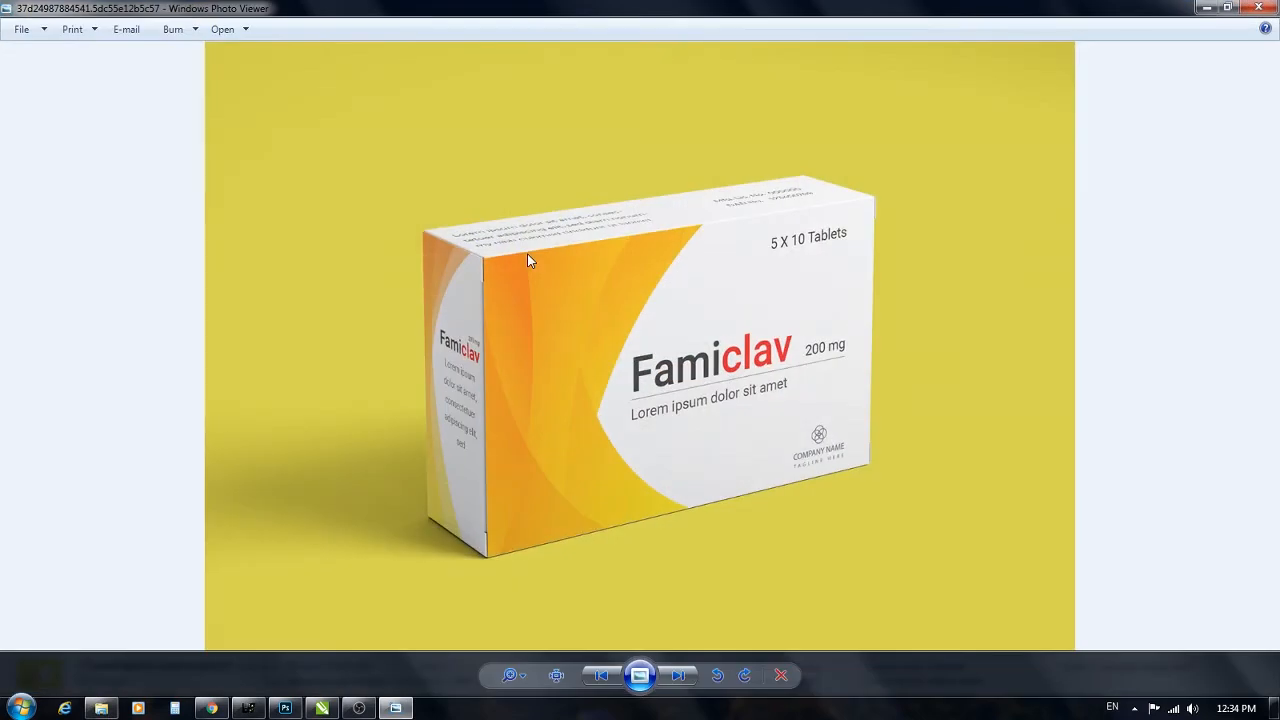
key(Right)
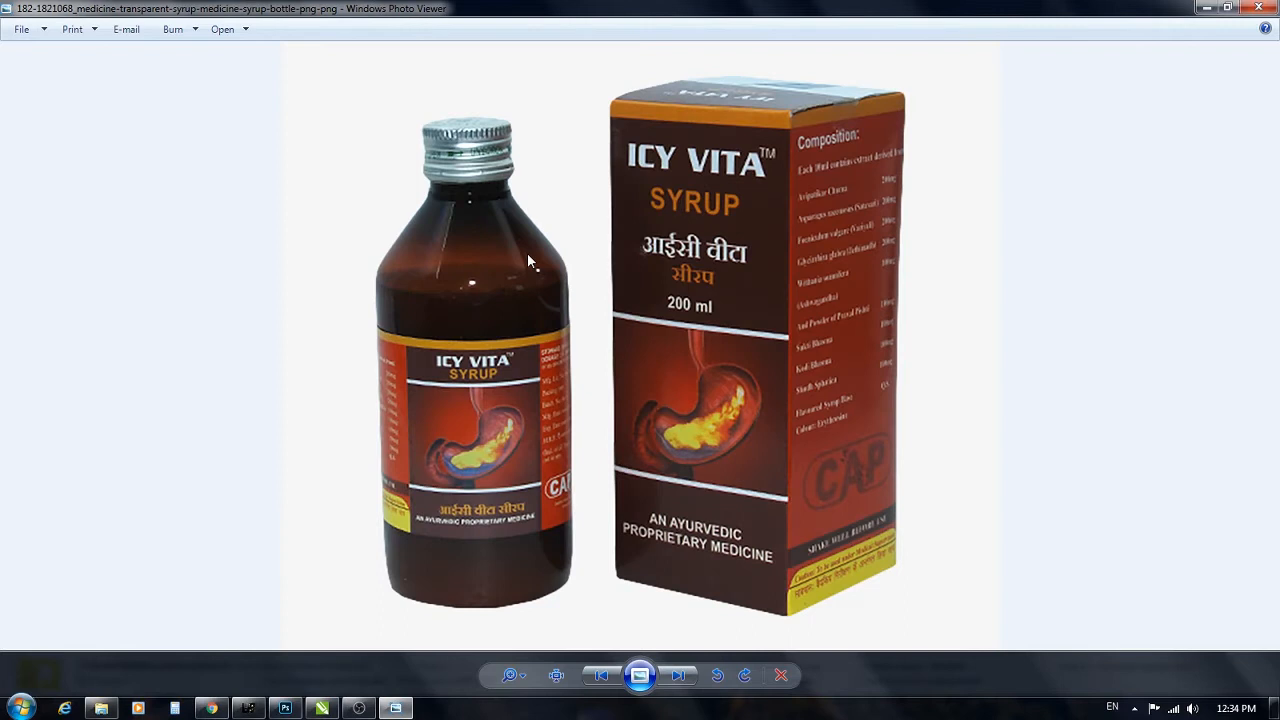
key(Right)
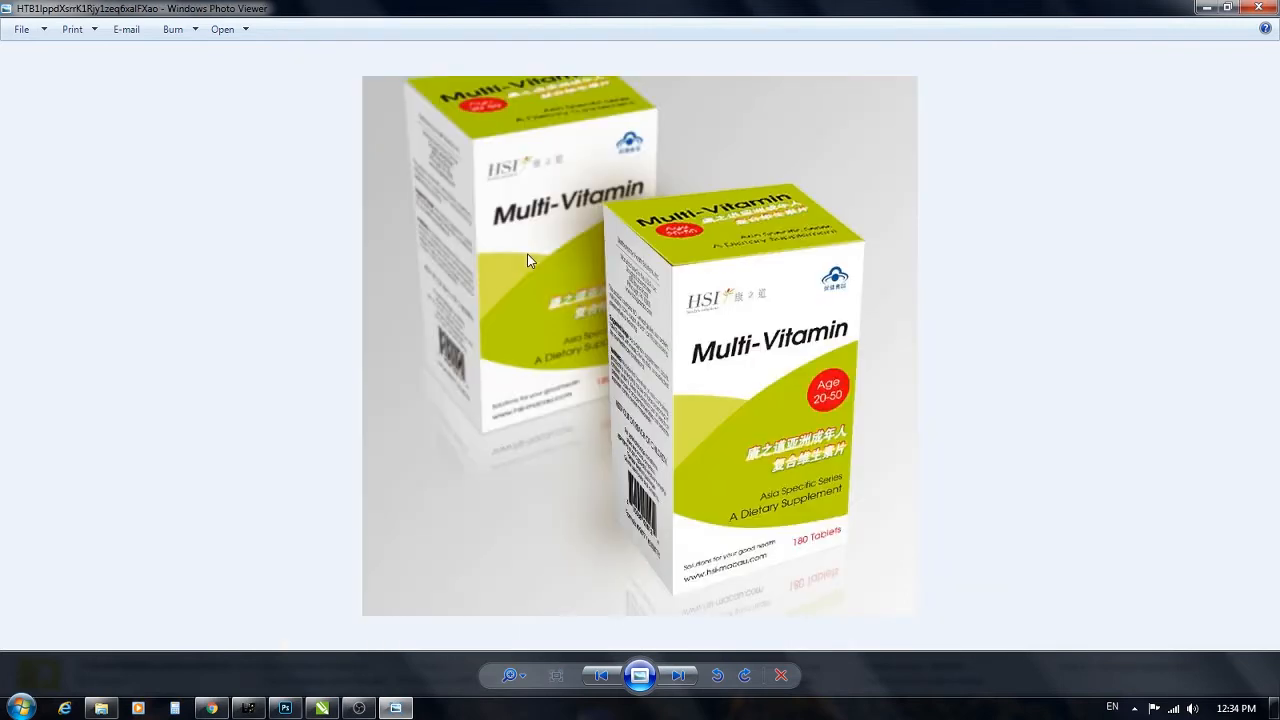
key(Right)
key(Right)
key(Right)
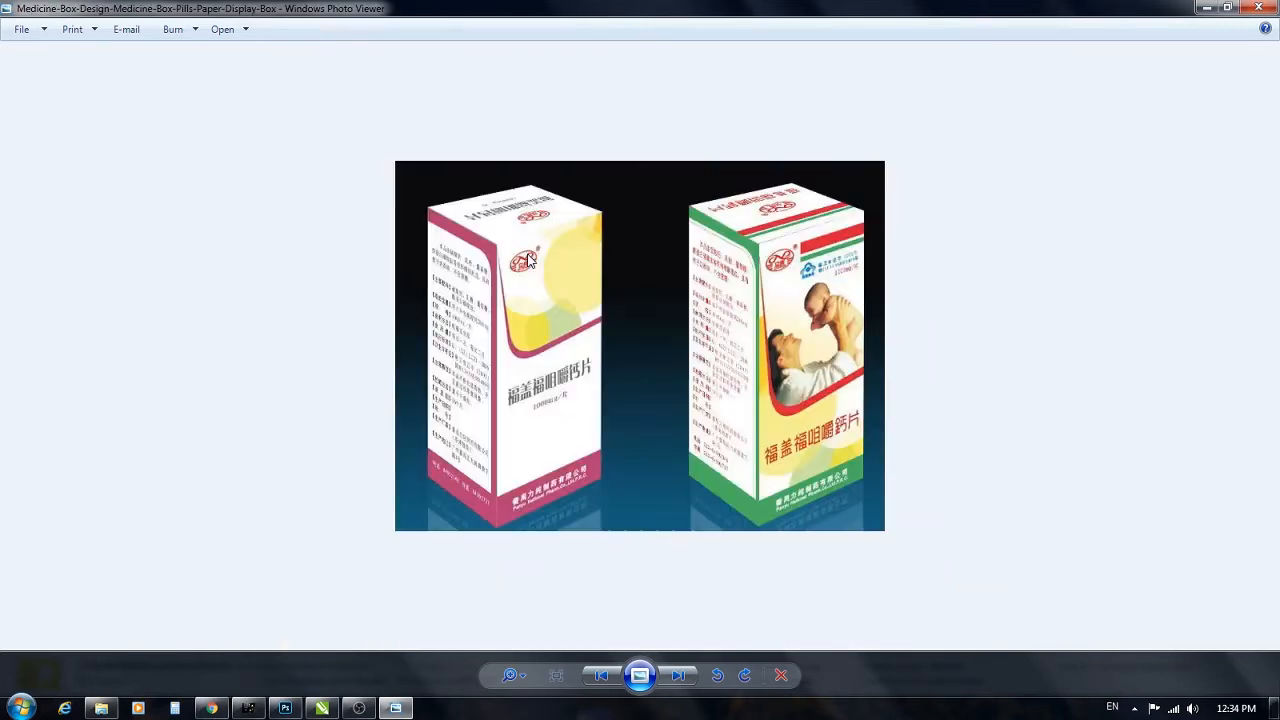
click(1266, 6)
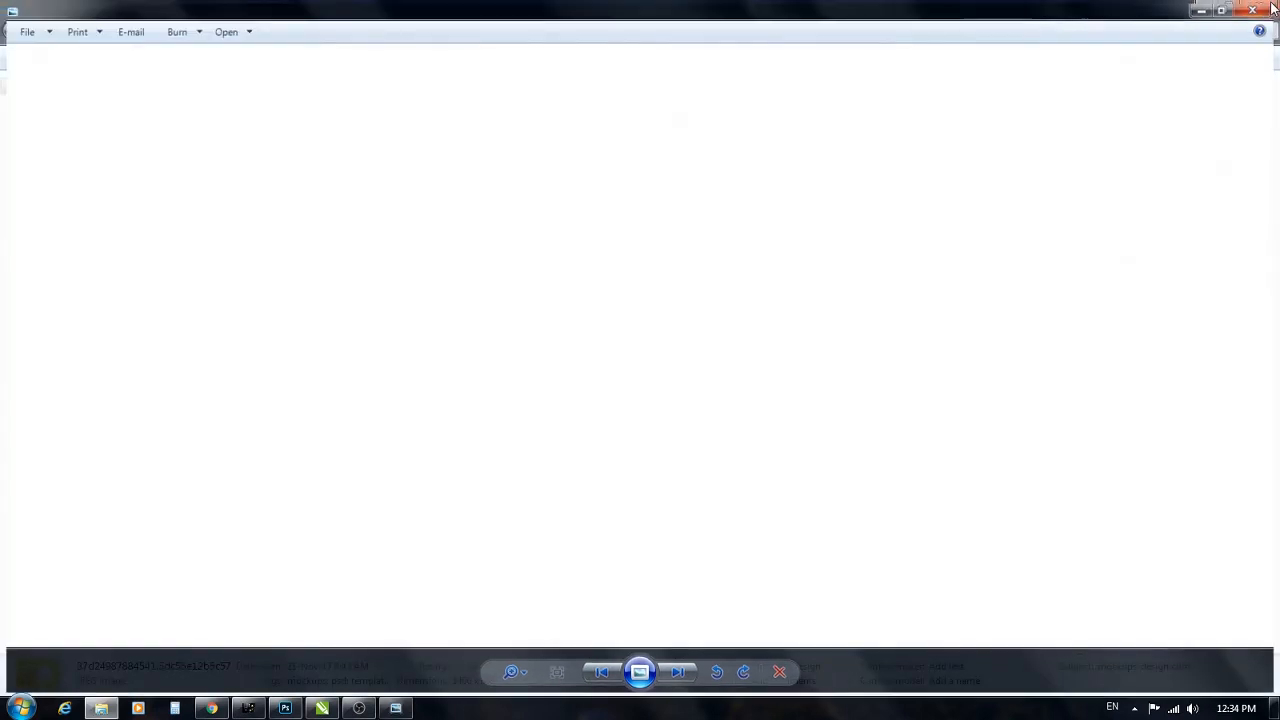
click(869, 571)
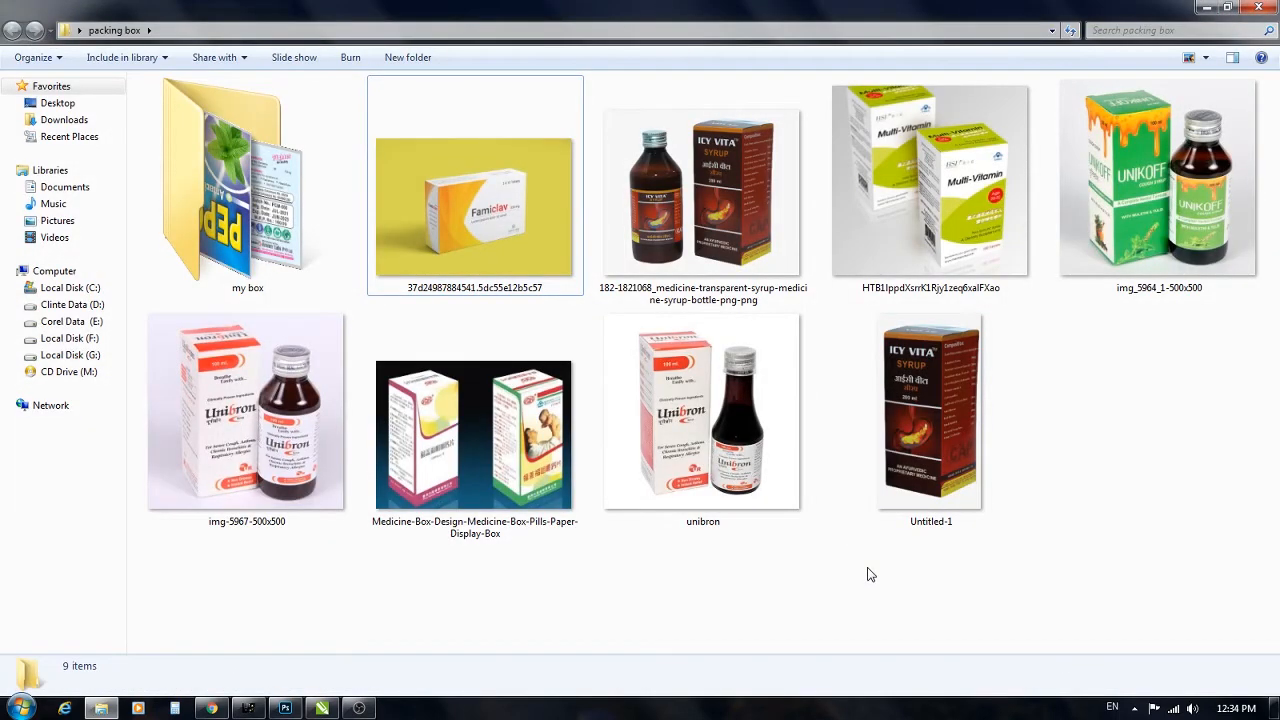
- Preview the Untitled-1 syrup box image from the packing box folder and open it in Photoshop
double_click(943, 439)
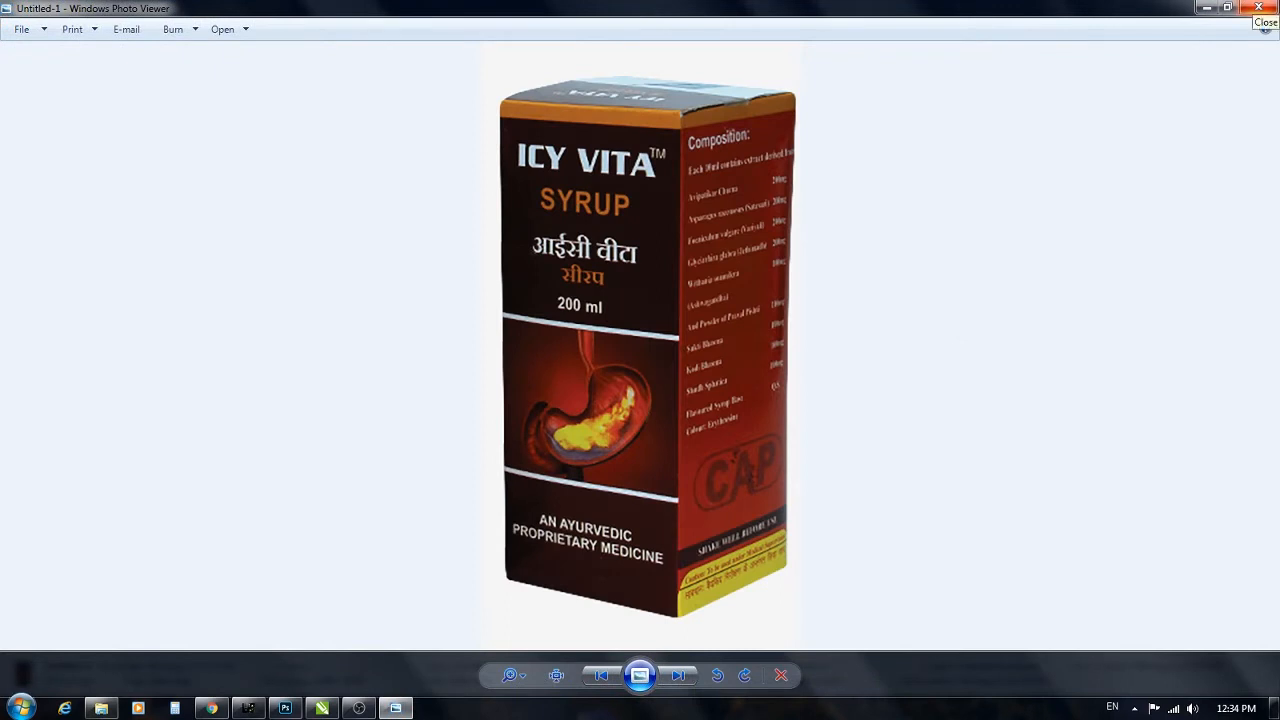
click(1258, 7)
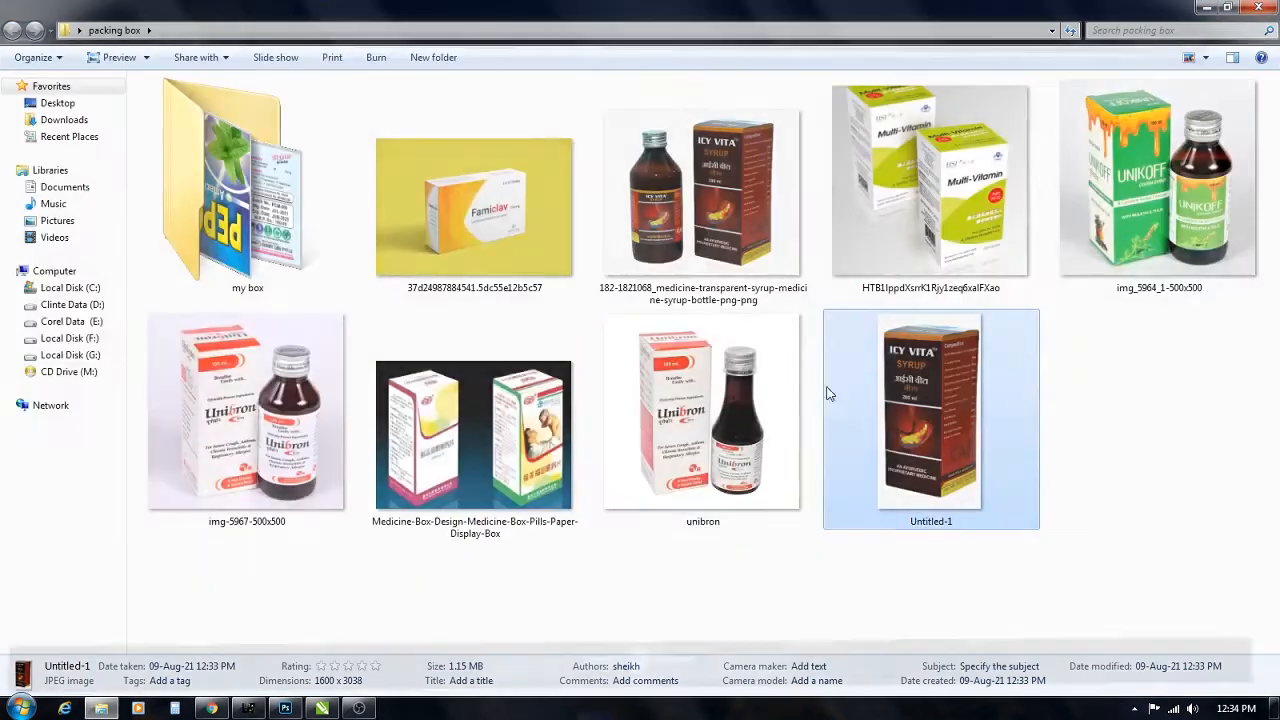
drag(922, 446, 628, 190)
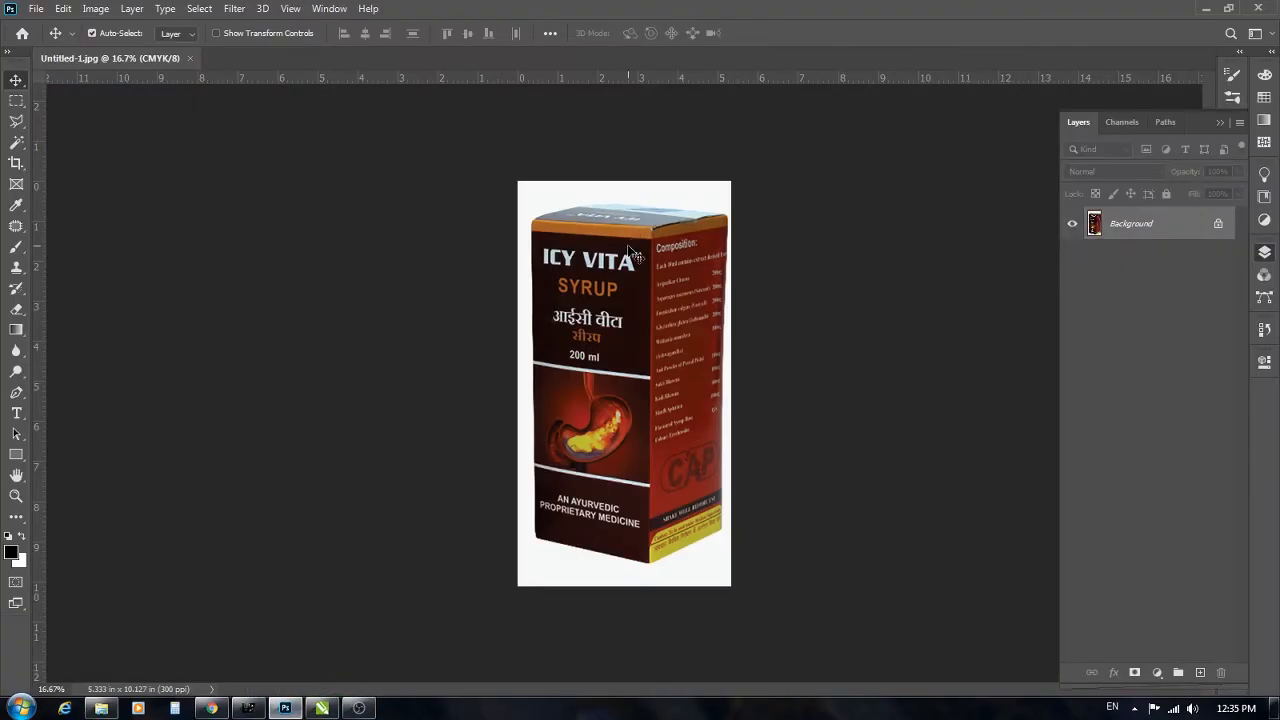
key(ctrl+plus)
key(ctrl+minus)
key(F7)
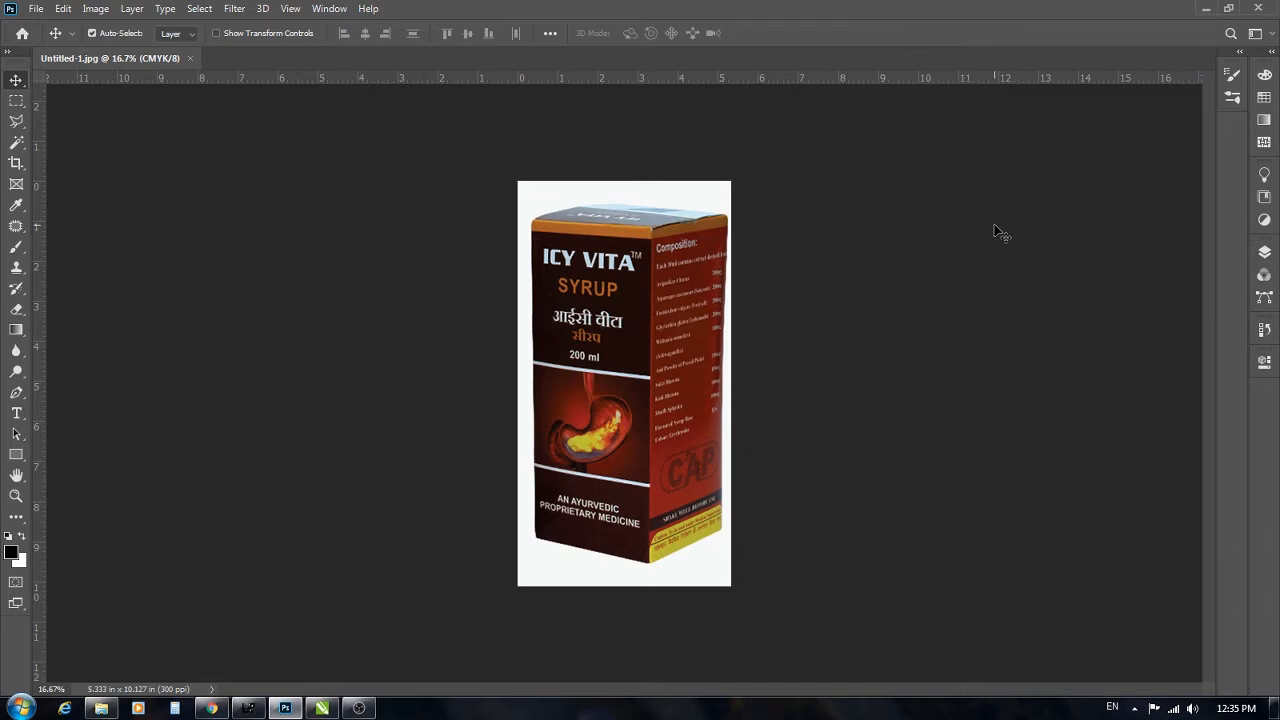
key(F7)
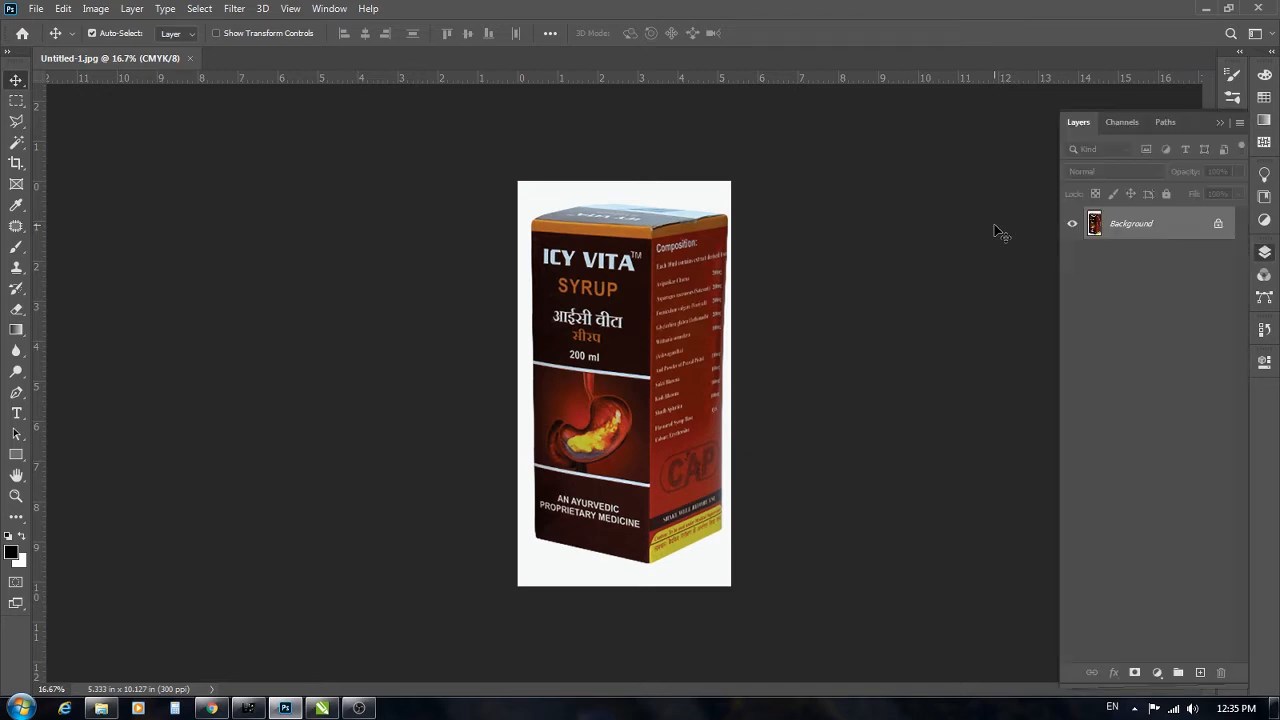
- Add a new layer and draw a light blue rectangle shape, about 883 by 2558 px, over the box's front face
click(1201, 673)
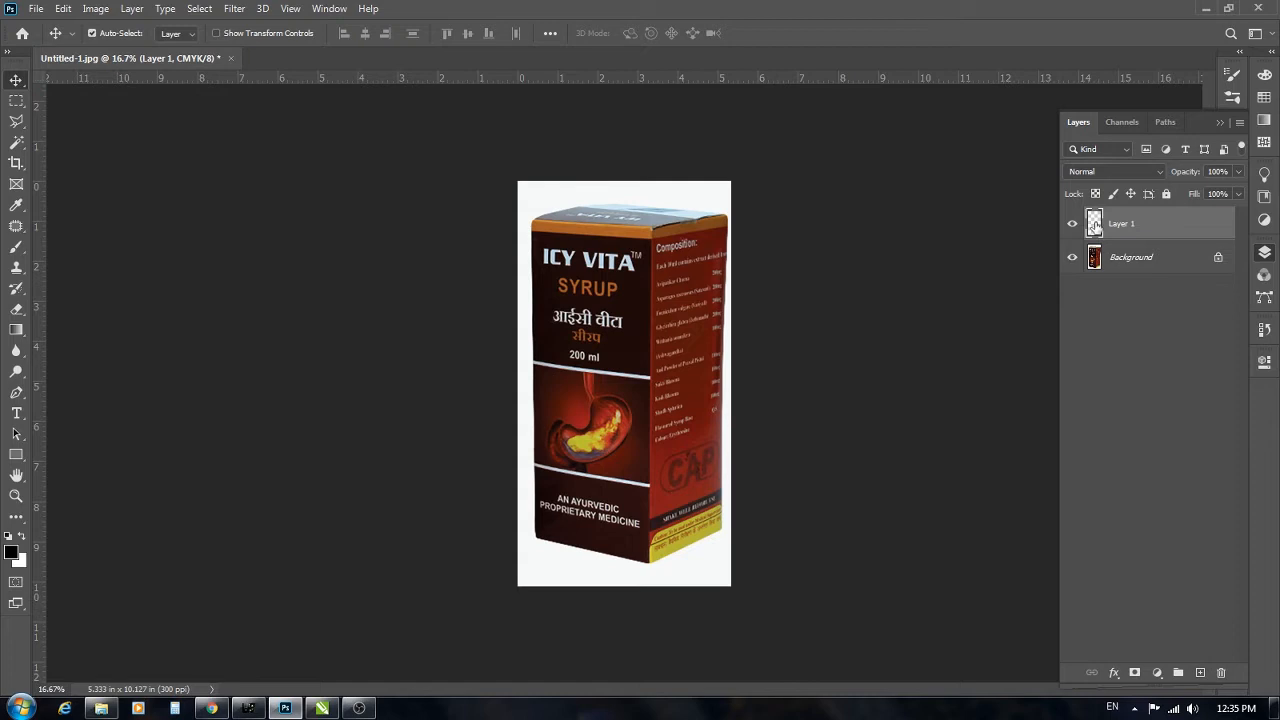
click(15, 456)
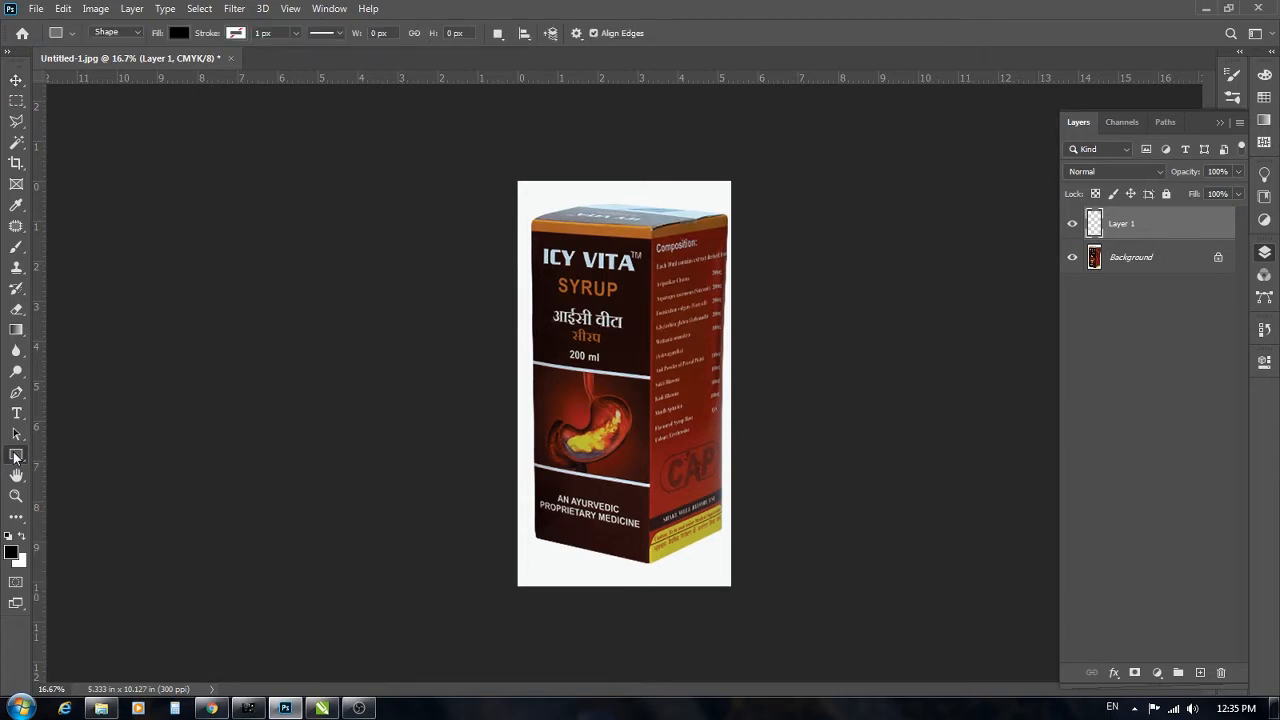
scroll(556, 270, up, 1)
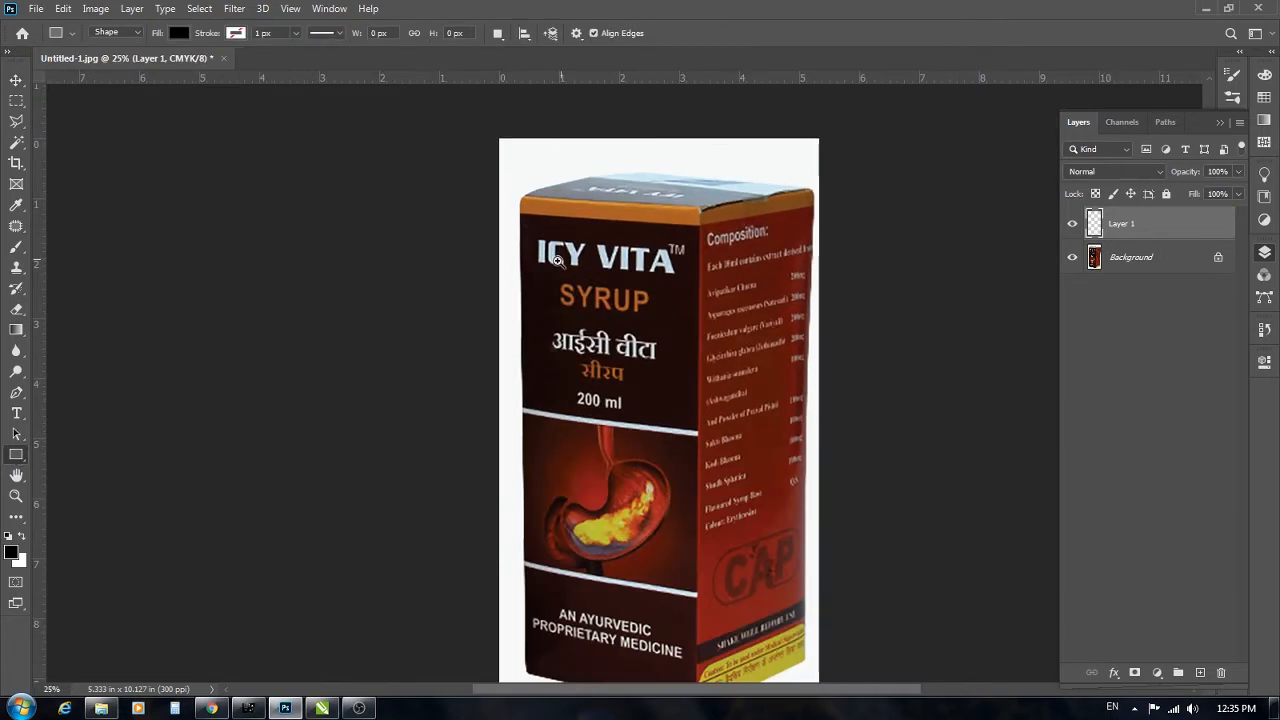
click(179, 33)
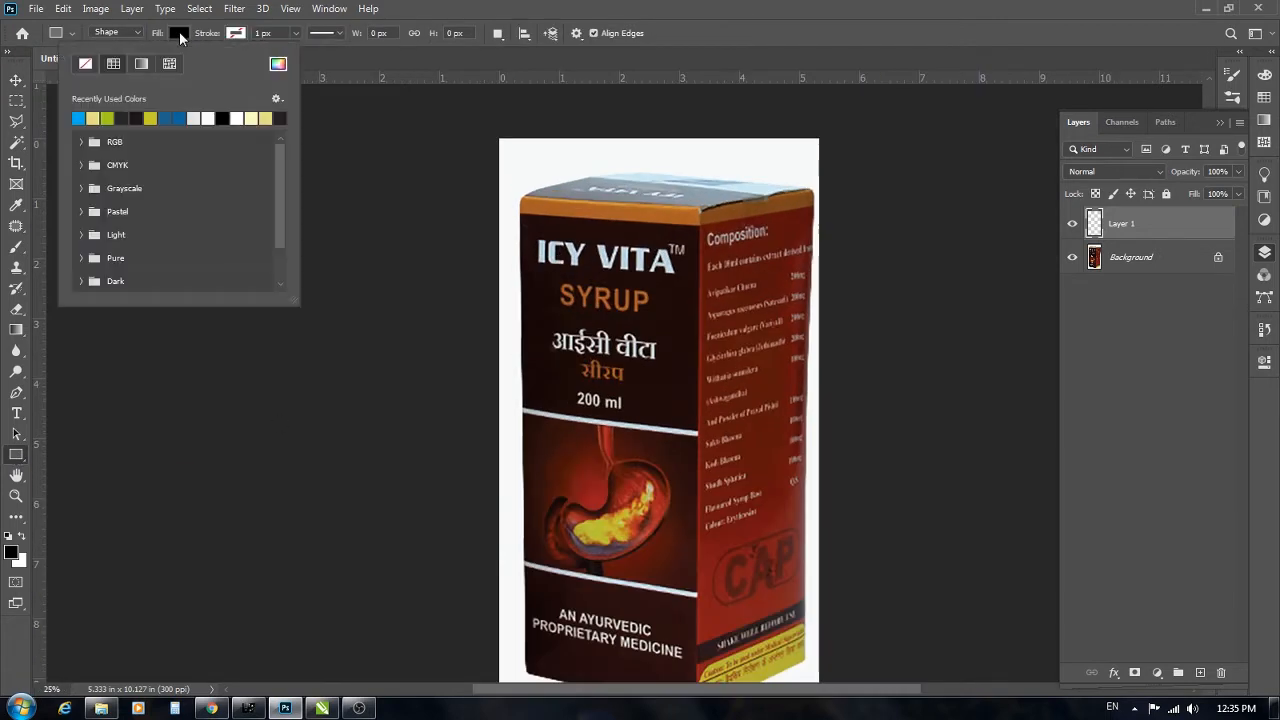
click(84, 117)
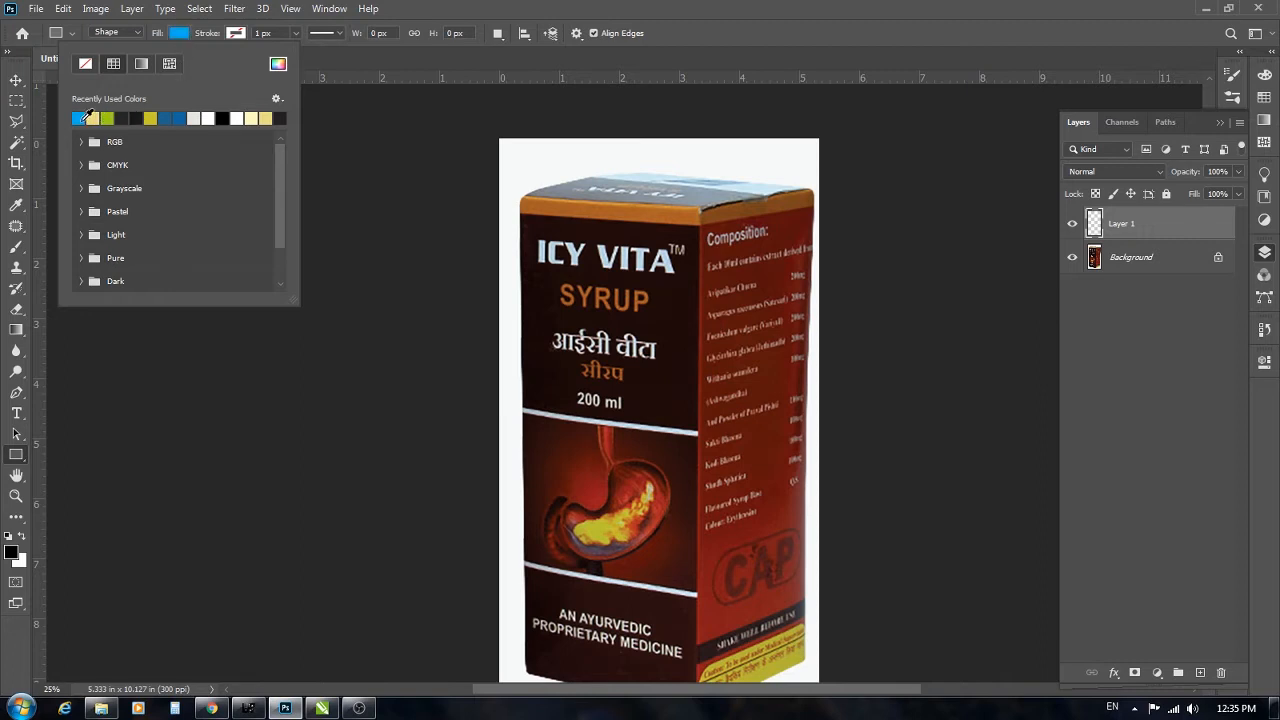
click(519, 196)
drag(519, 196, 697, 673)
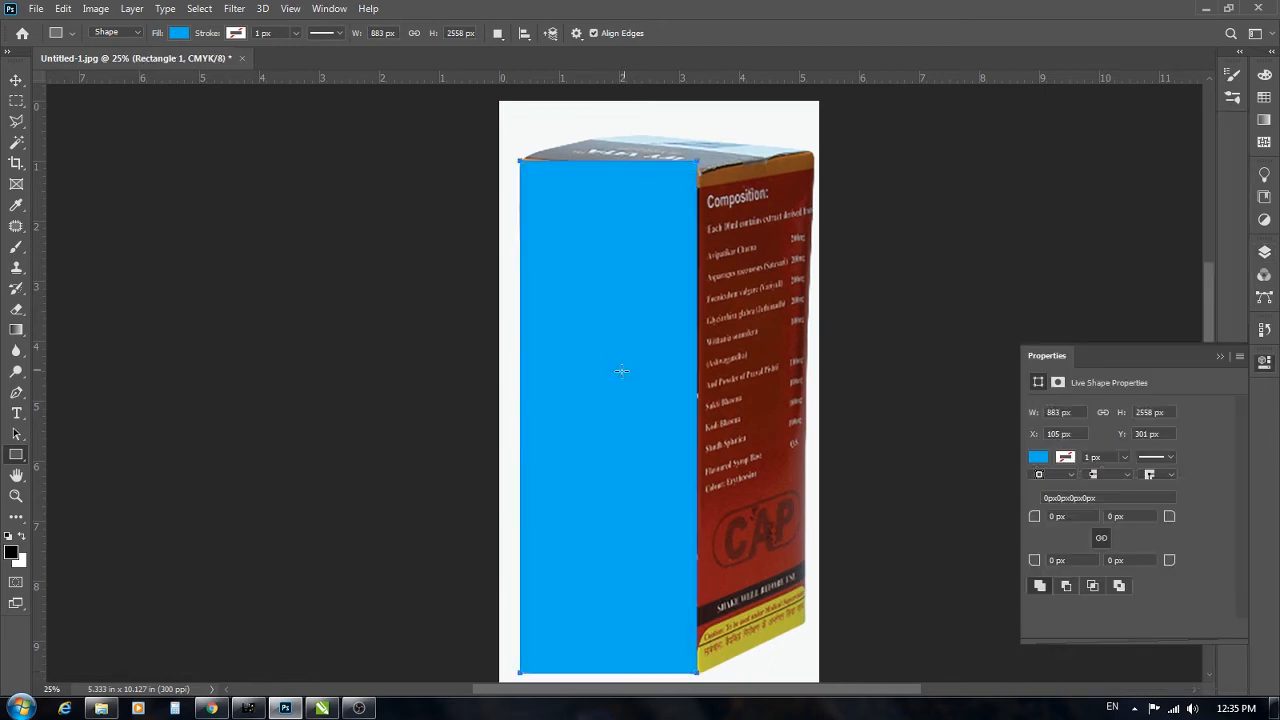
click(16, 80)
drag(601, 263, 511, 262)
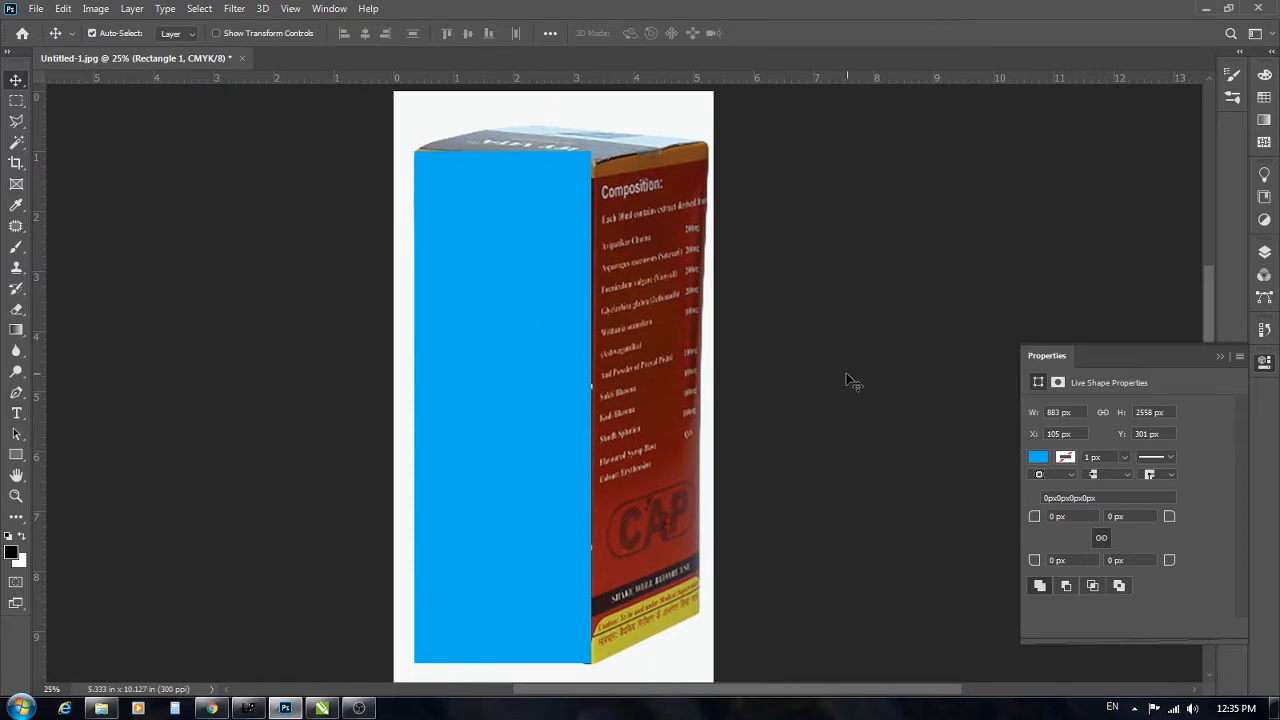
key(F7)
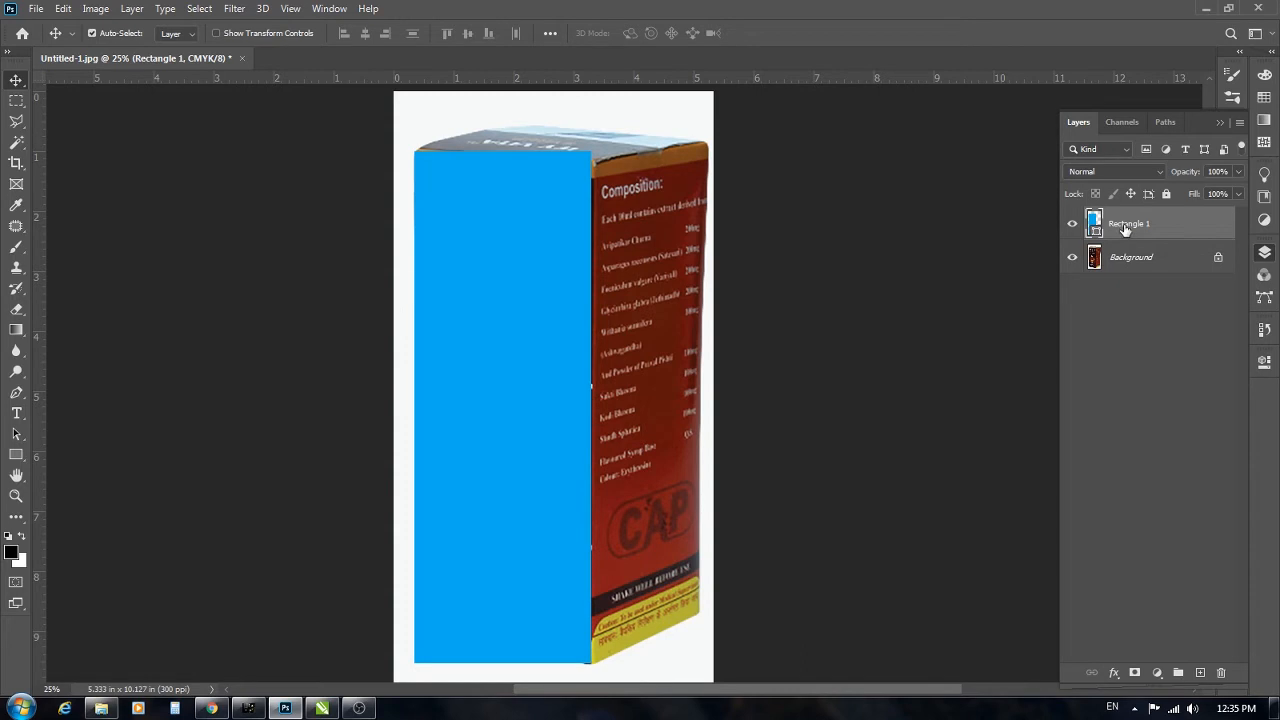
right_click(1124, 226)
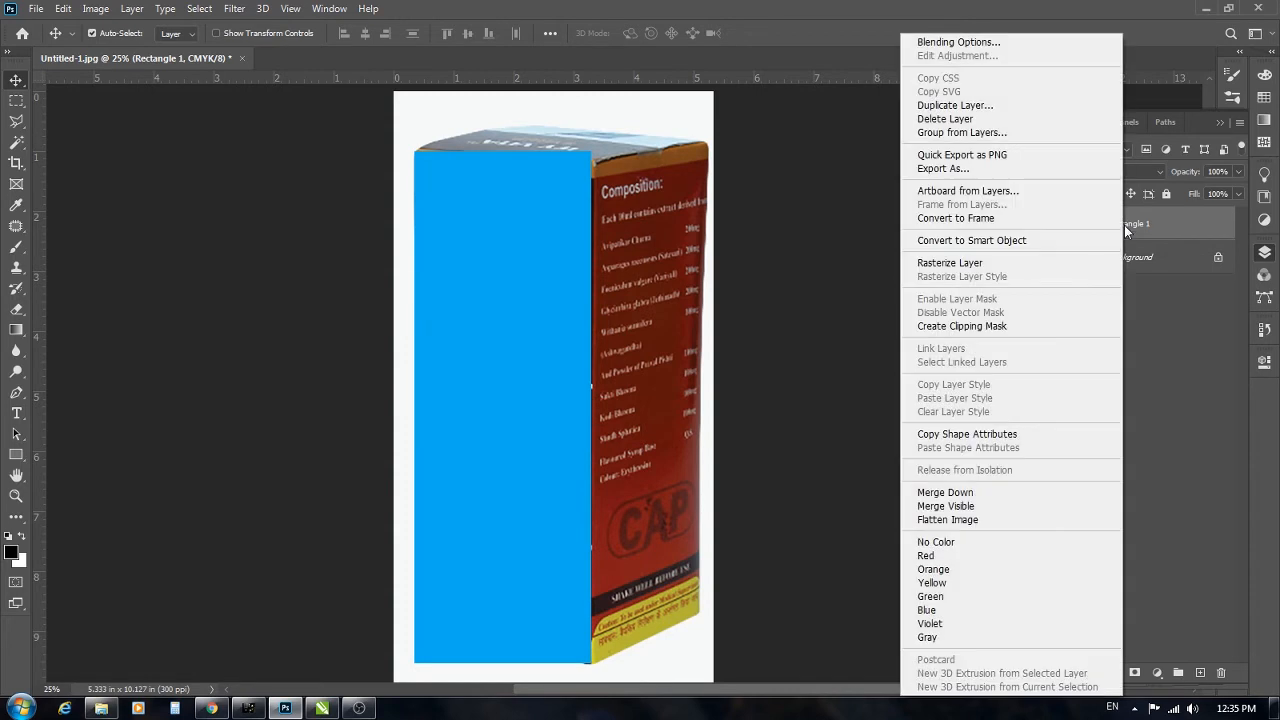
click(965, 221)
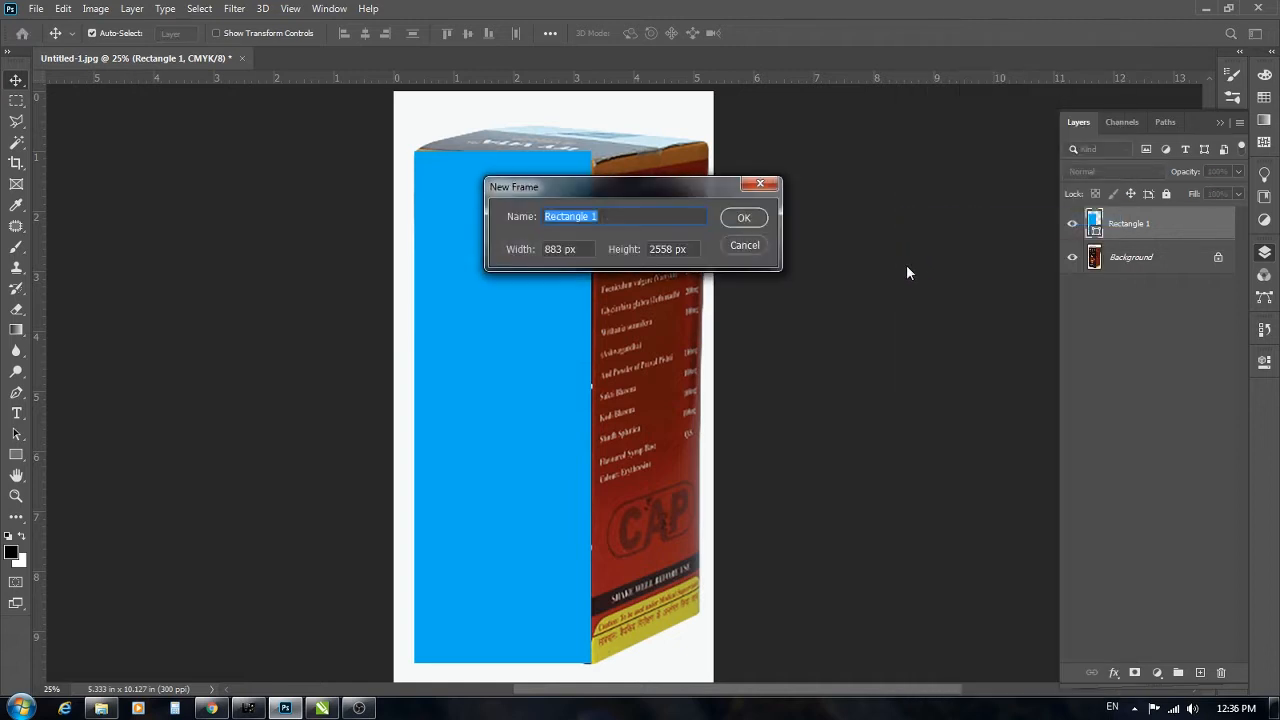
click(745, 245)
drag(537, 284, 518, 271)
key(ctrl+z)
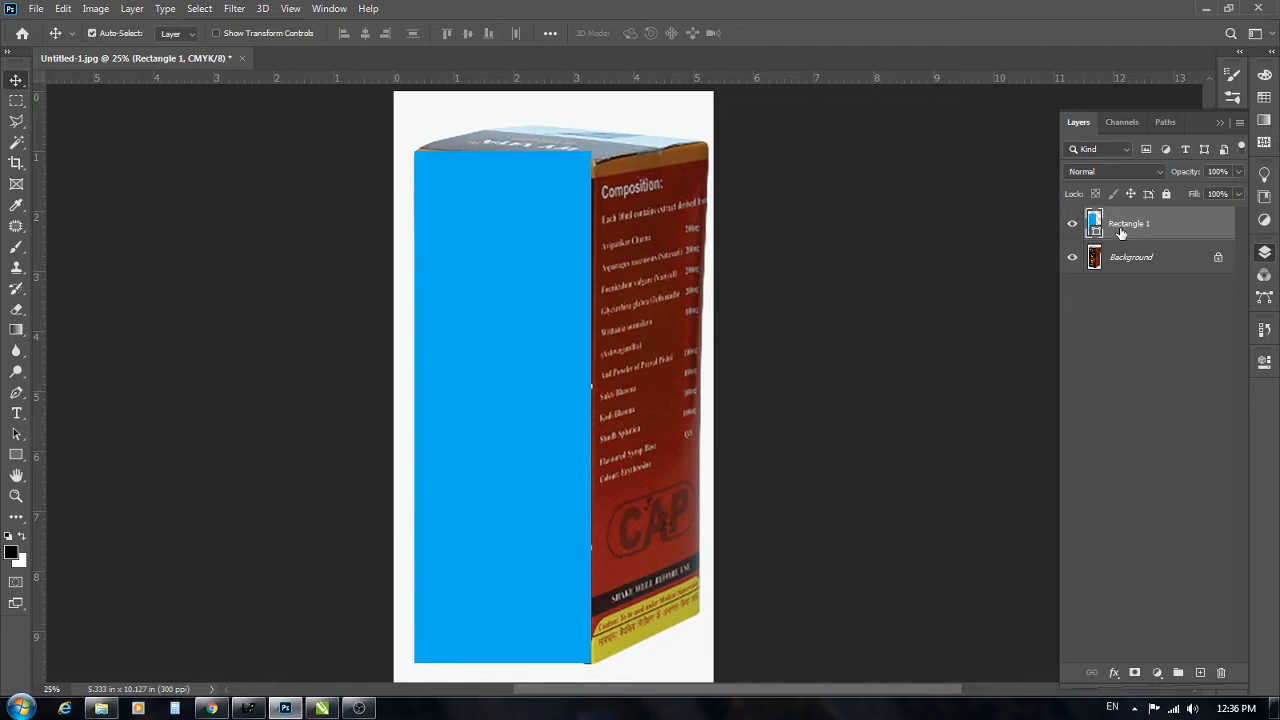
- Convert the blue rectangle layer to a smart object and distort its top corners to the upper edge of the box's front face
right_click(1120, 226)
click(989, 241)
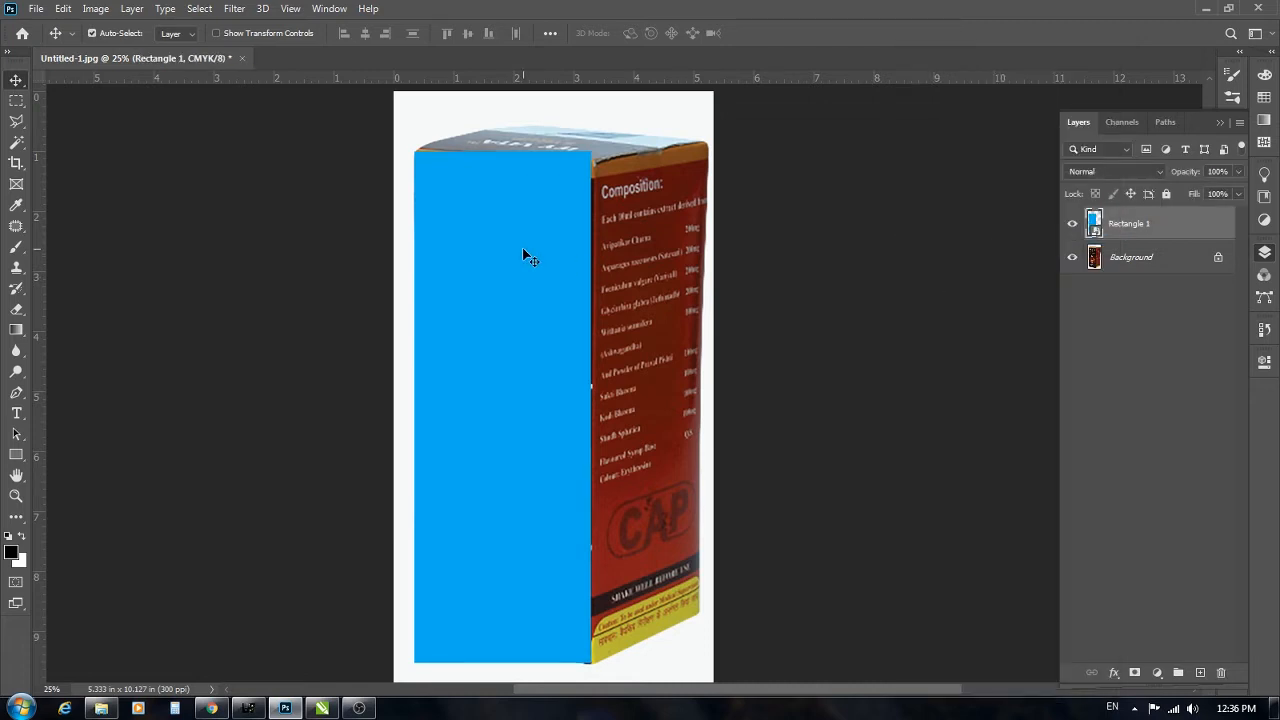
key(ctrl+0)
drag(574, 222, 594, 278)
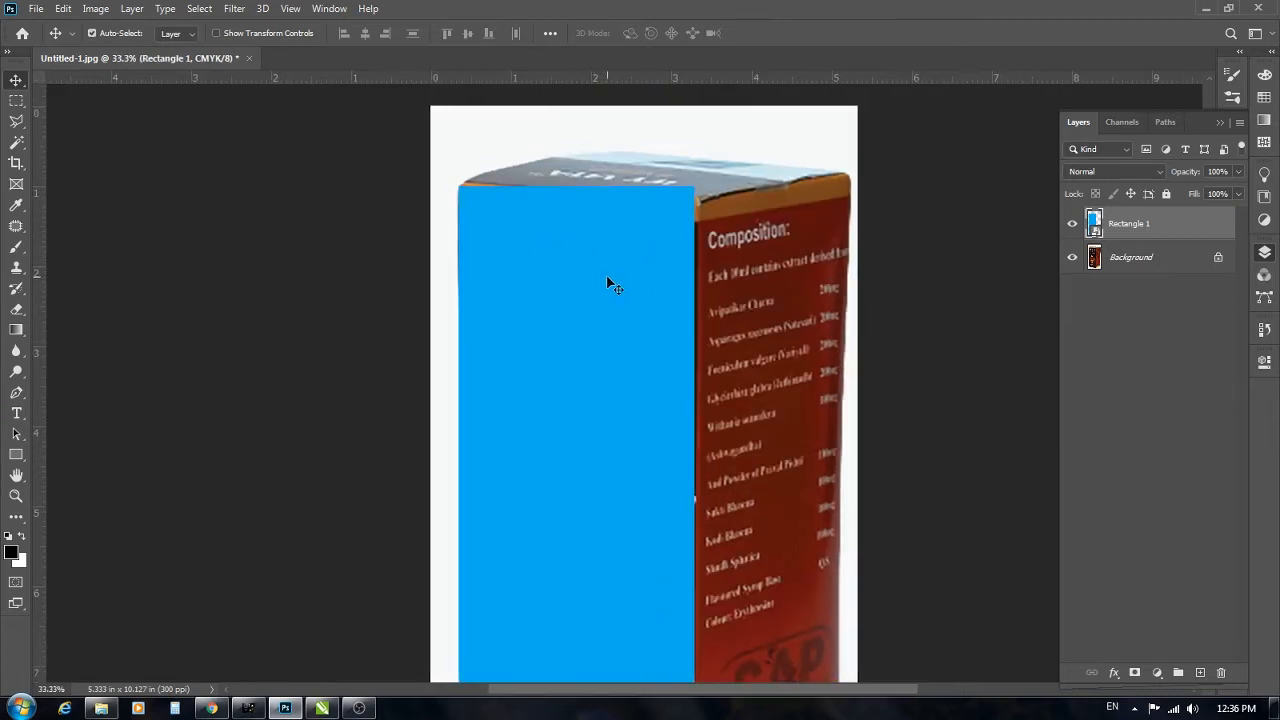
key(ctrl+t)
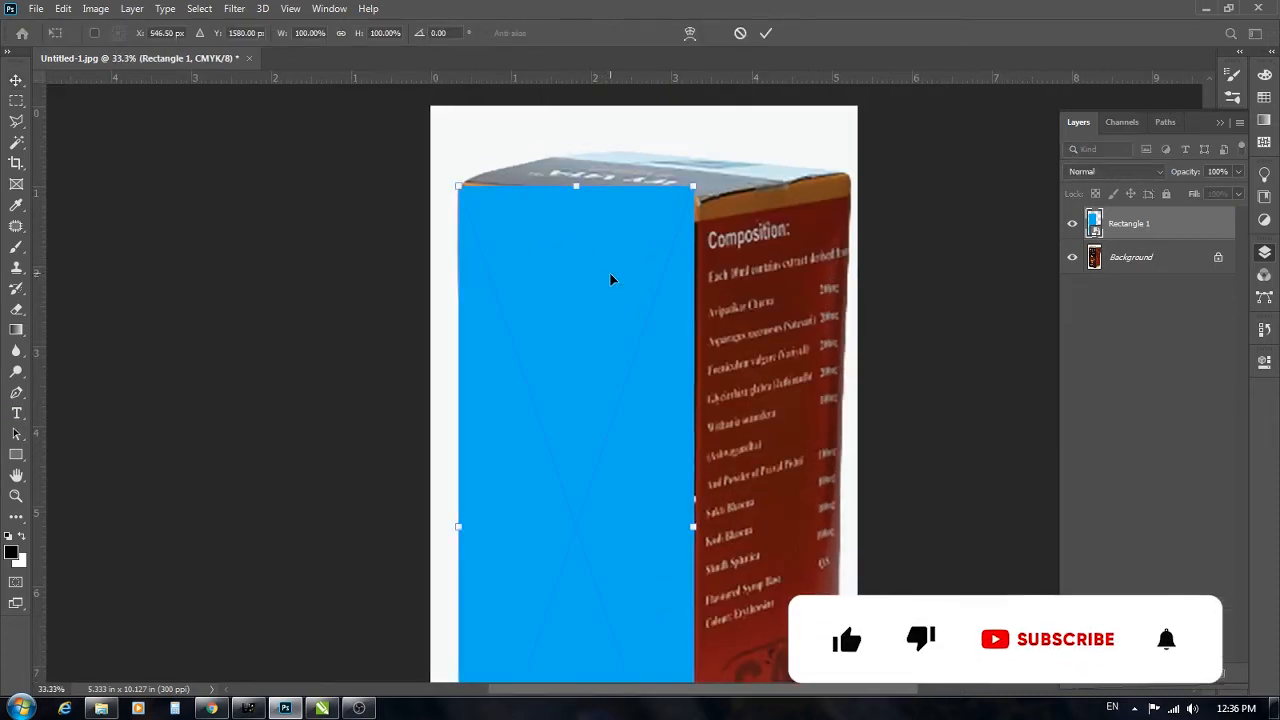
right_click(627, 251)
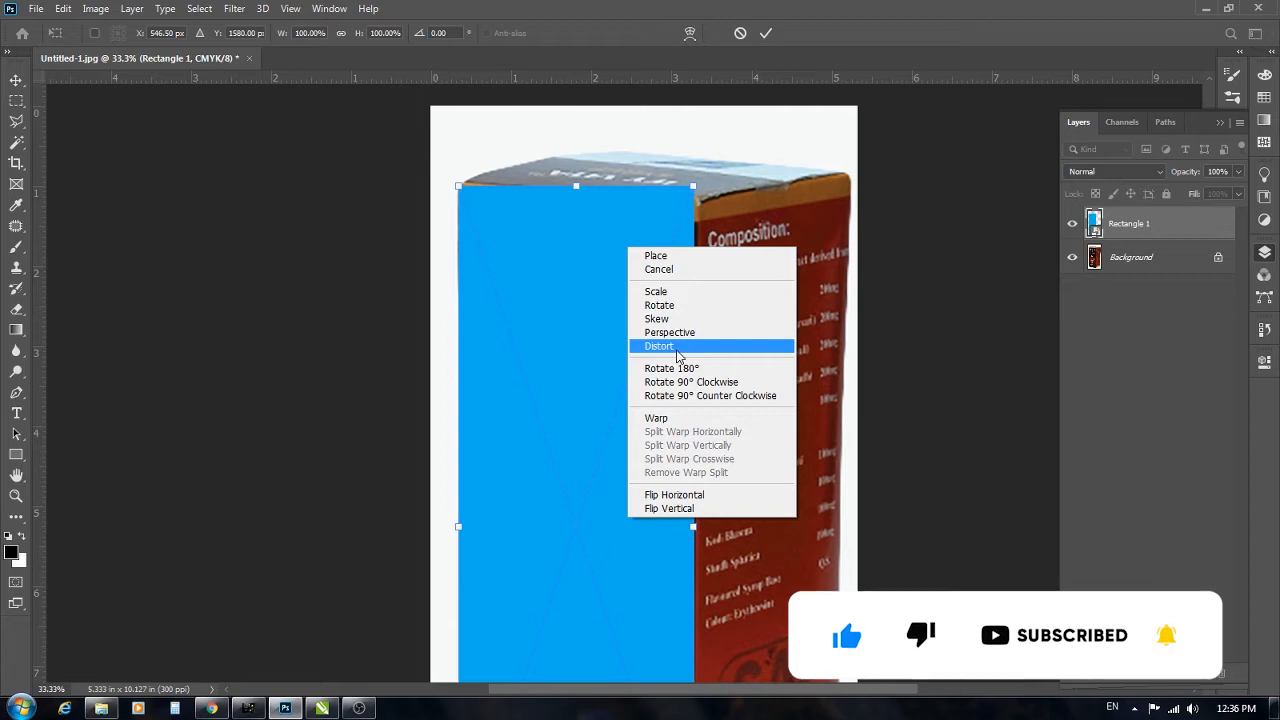
click(677, 346)
drag(691, 193, 696, 204)
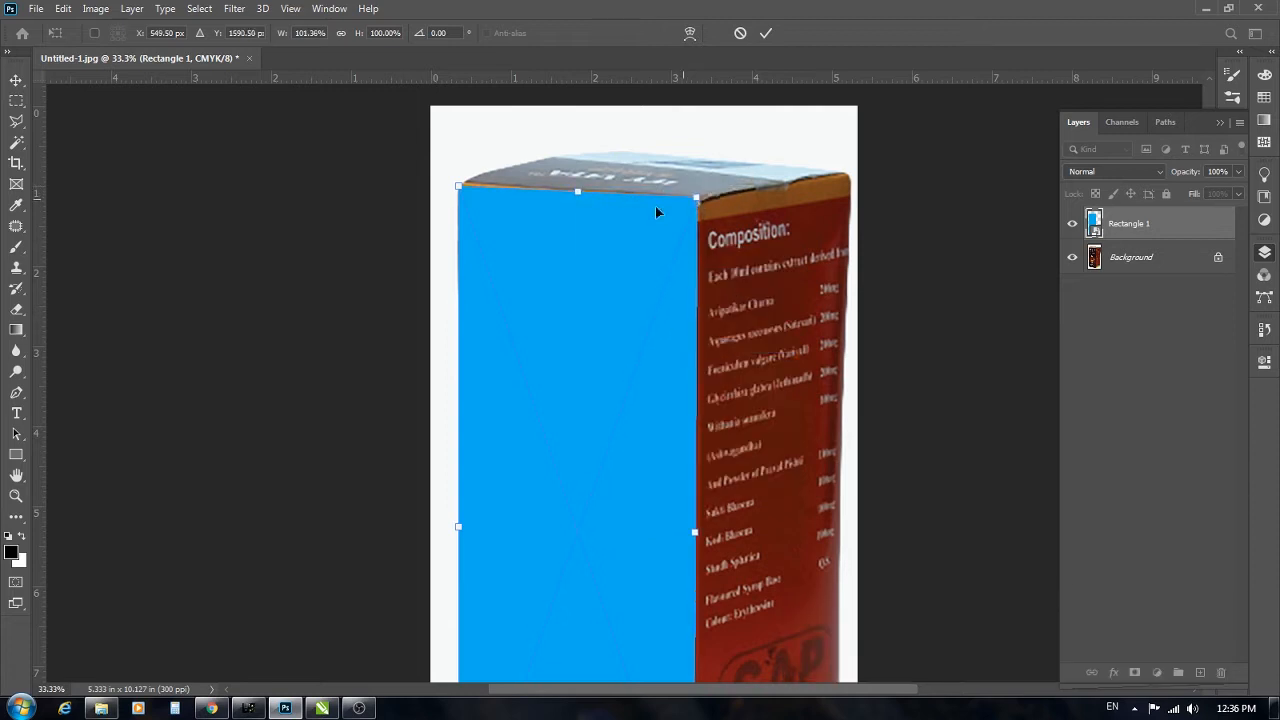
ctrl+click(575, 212)
ctrl+click(575, 212)
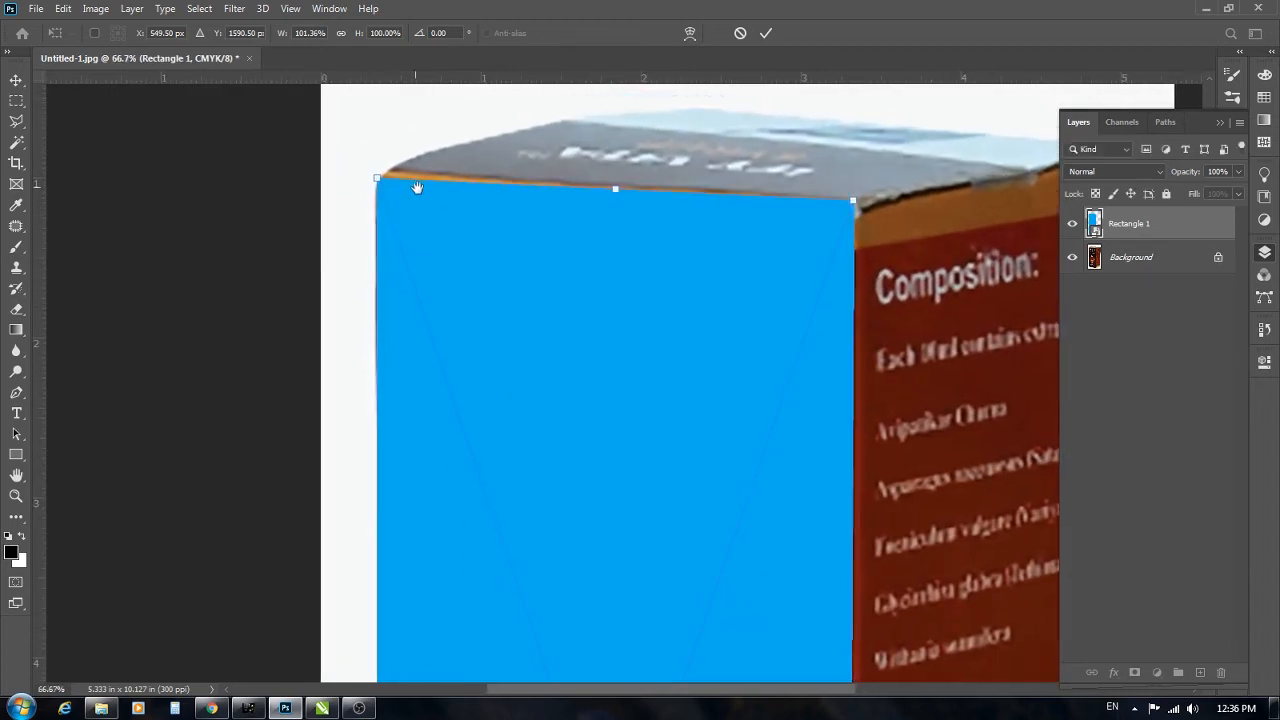
drag(378, 182, 378, 178)
- Distort the blue rectangle's bottom corners to the slanted lower edge of the box's front face and apply the transform
drag(530, 286, 502, 118)
drag(640, 600, 661, 163)
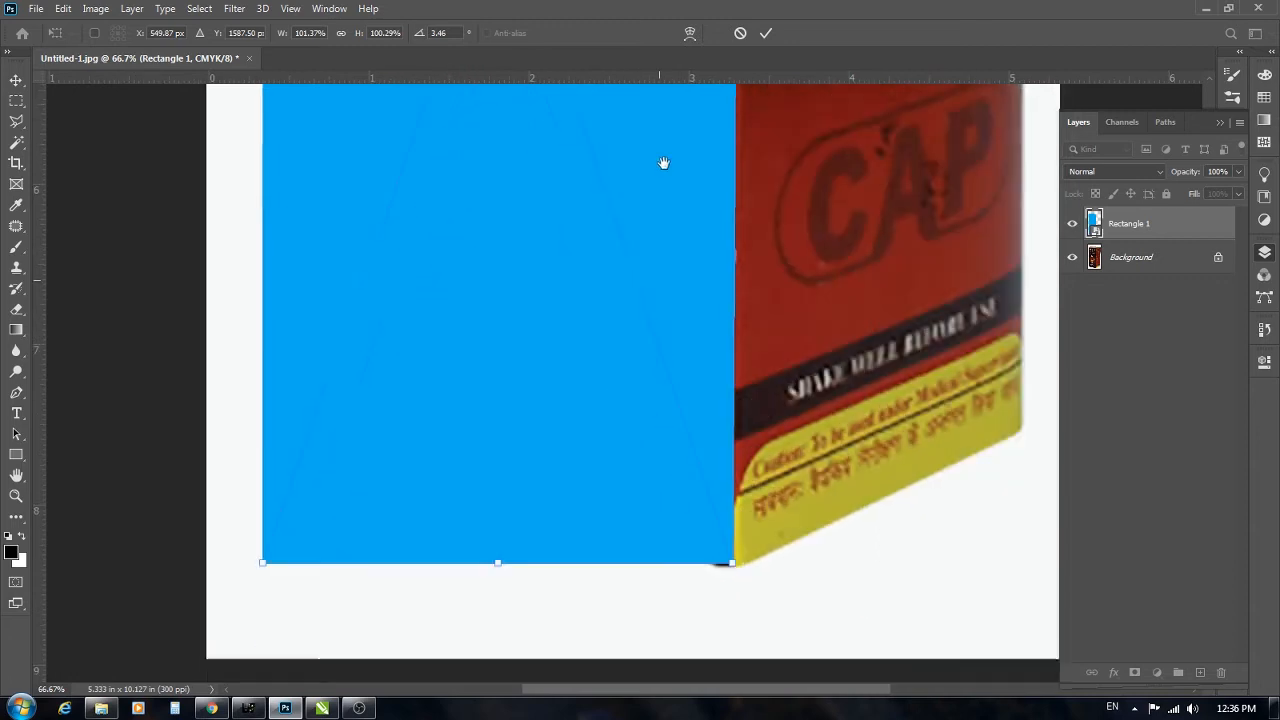
drag(737, 515, 737, 517)
drag(477, 466, 566, 451)
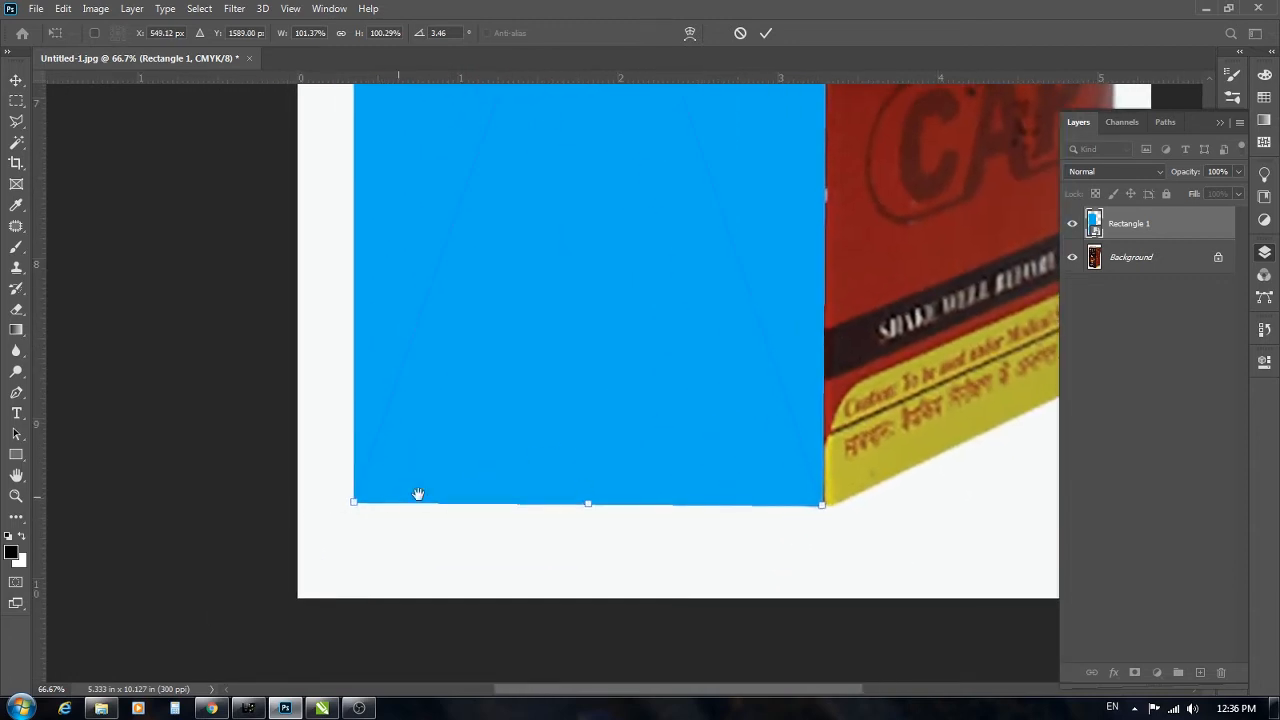
drag(357, 504, 366, 405)
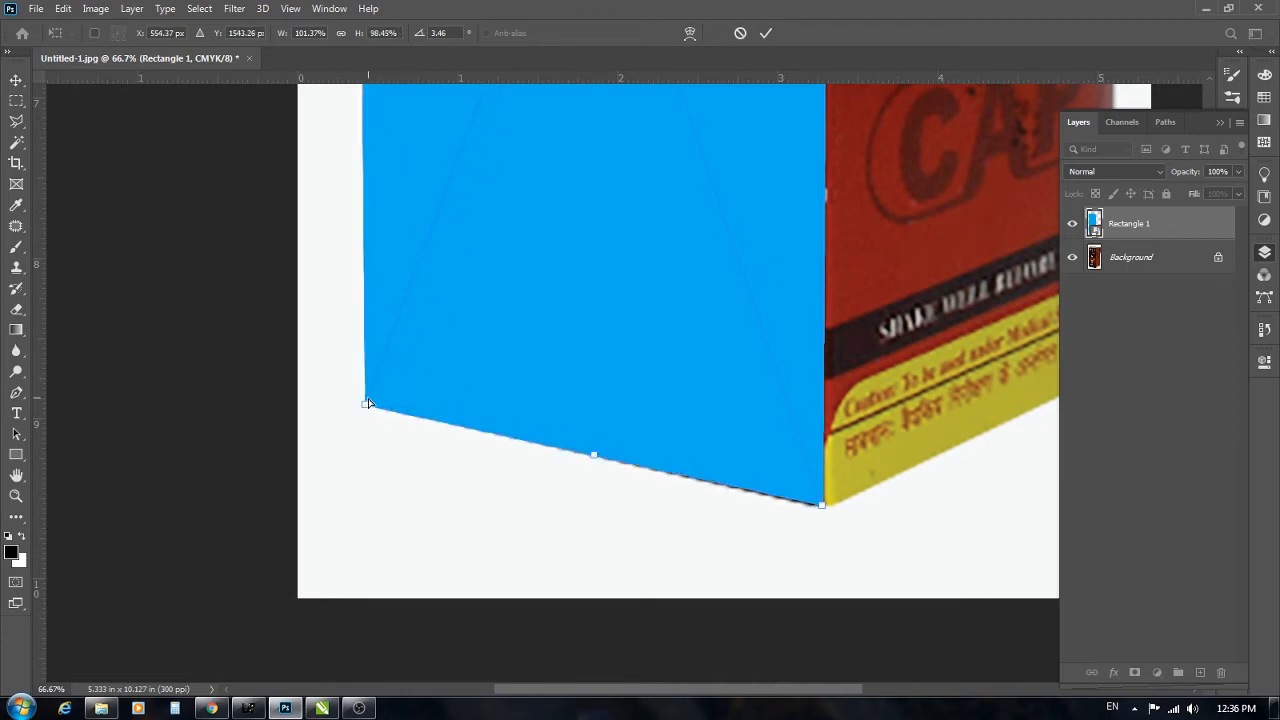
key(Return)
- Add a new layer and draw a rectangle shape, about 523 by 2271 px, over the box's red side face
key(ctrl+0)
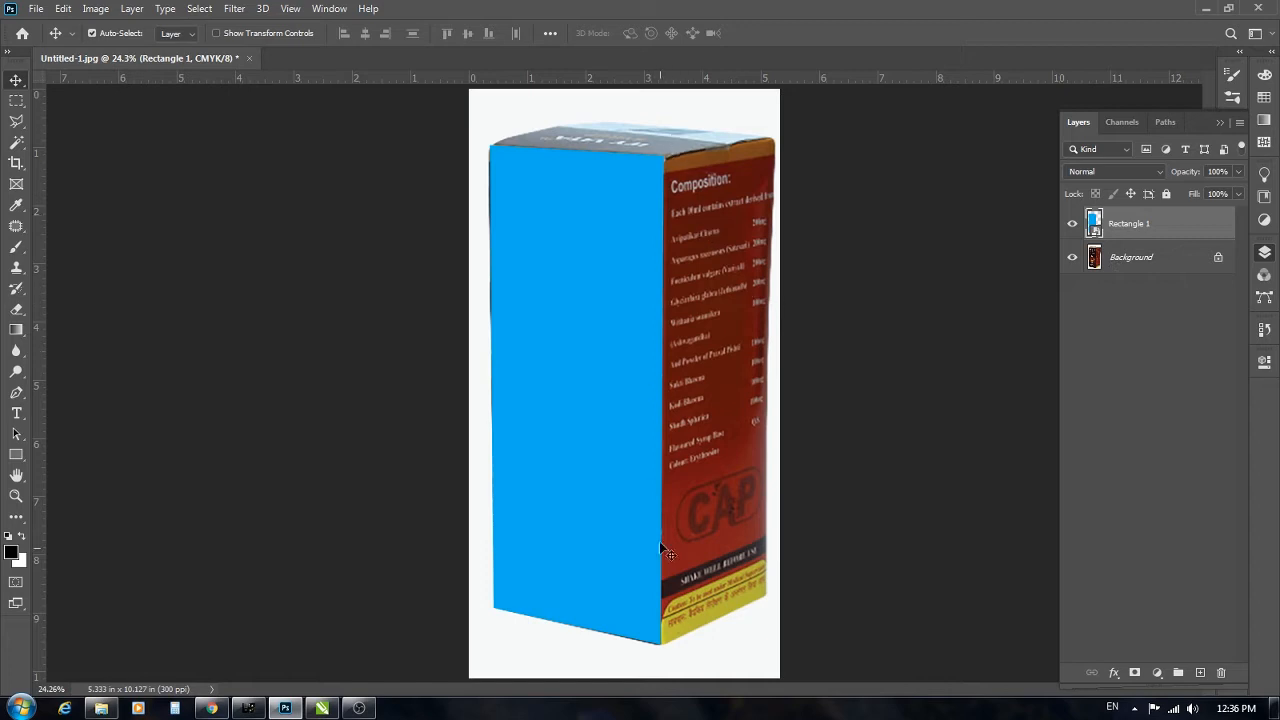
click(1200, 673)
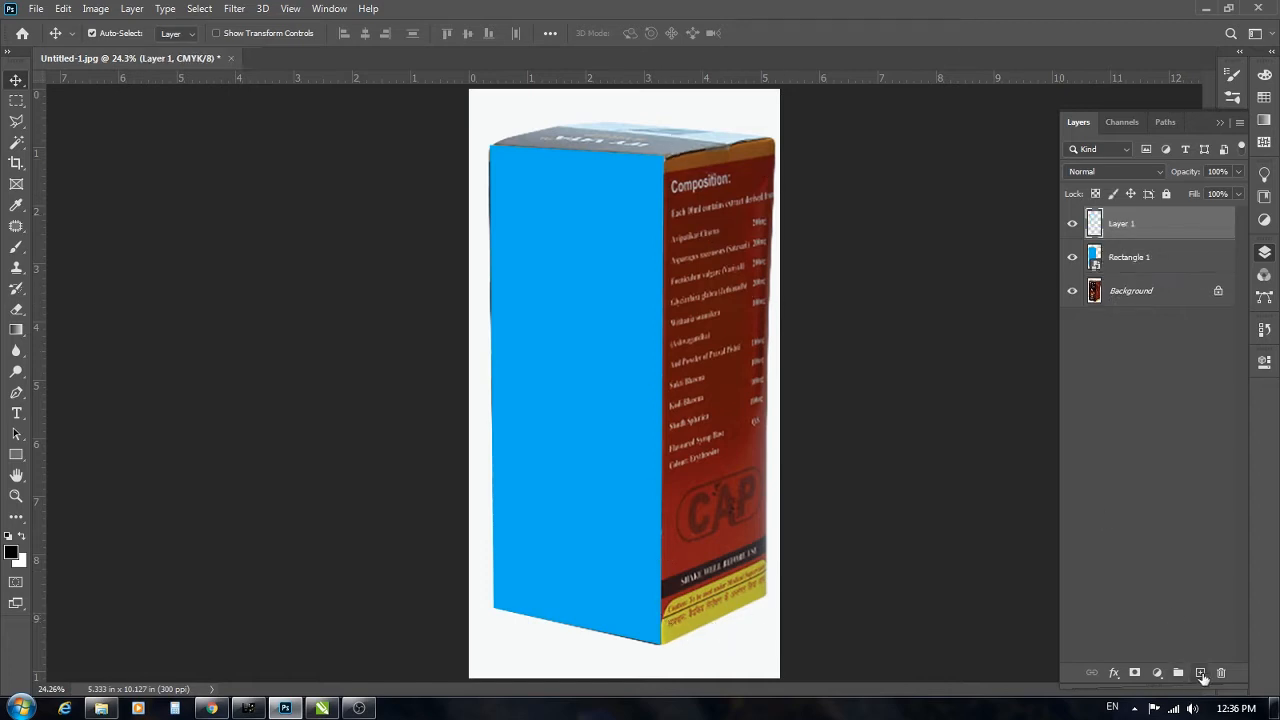
click(16, 455)
scroll(690, 185, up, 1)
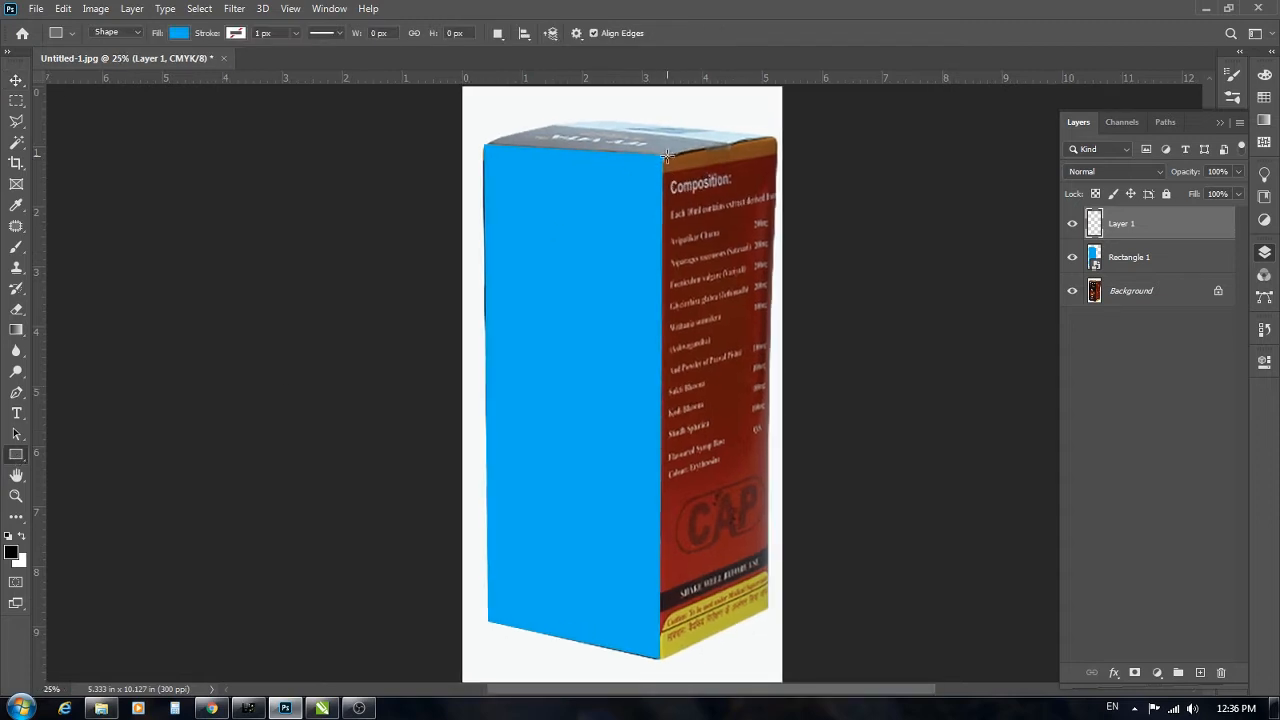
drag(663, 155, 767, 609)
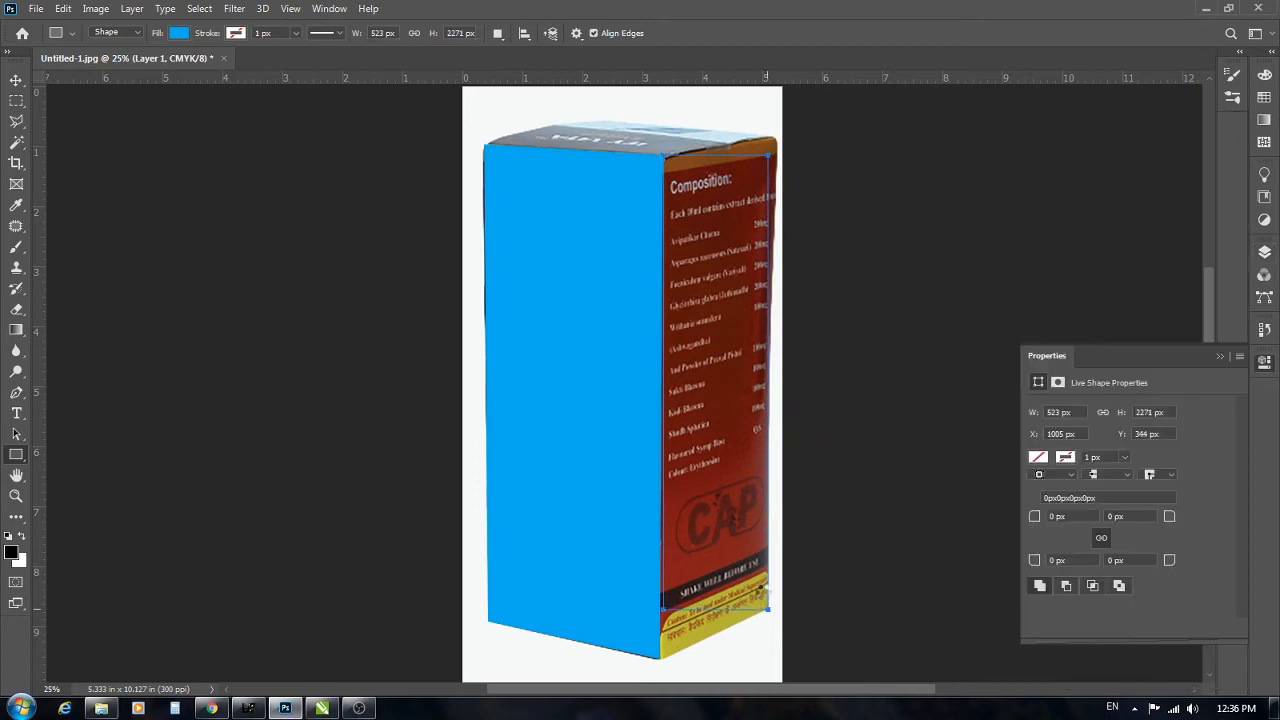
- Set the side-face rectangle's fill to green from the recently used colors
click(1038, 459)
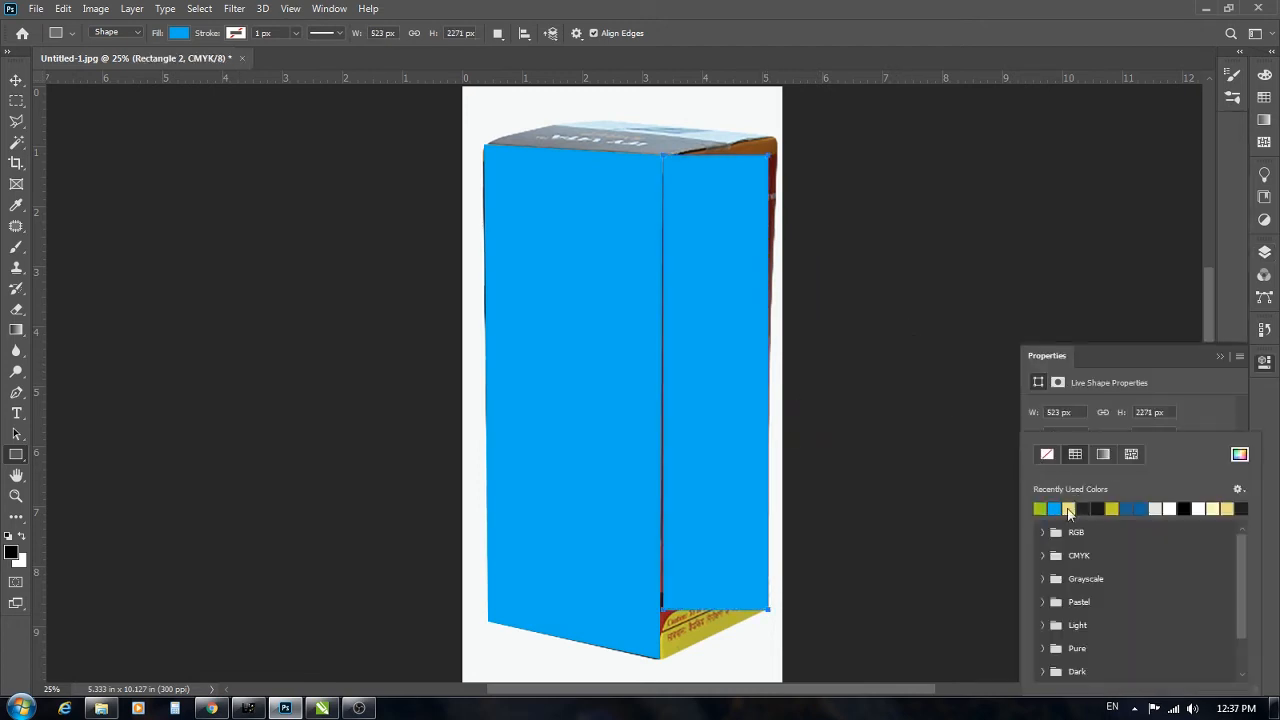
click(1070, 507)
click(16, 80)
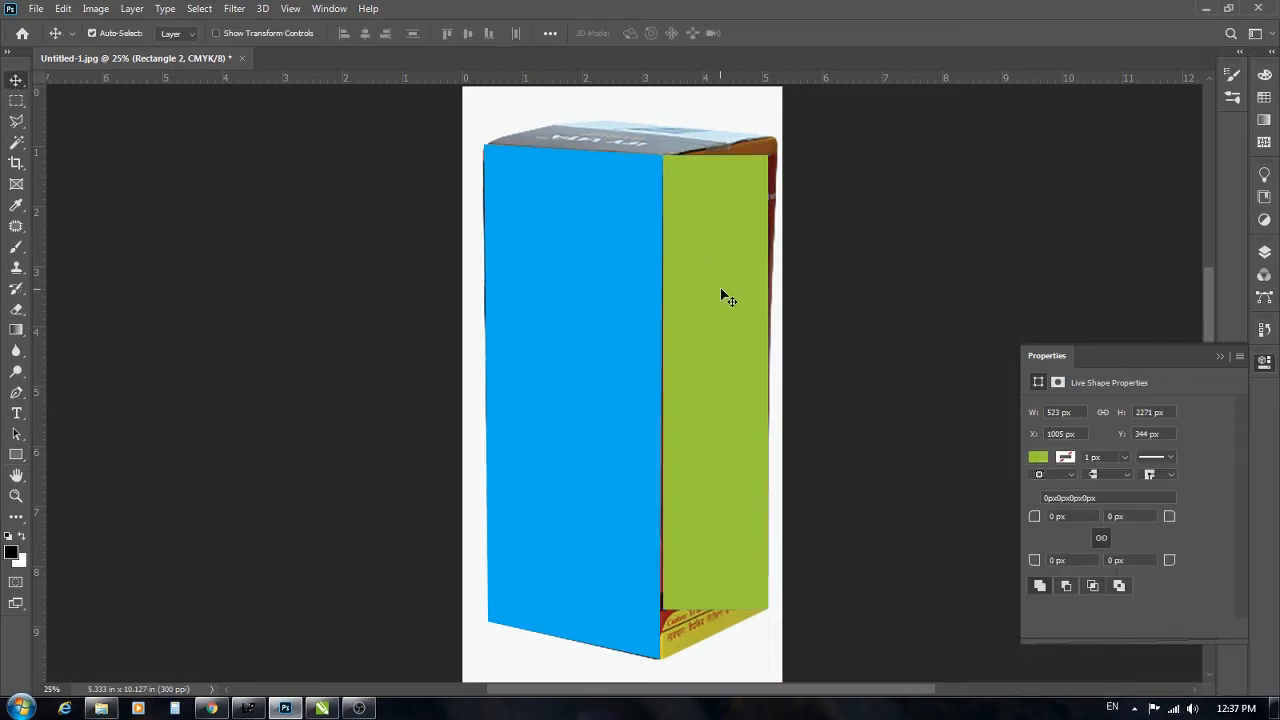
- Convert the green rectangle layer to a smart object
key(F7)
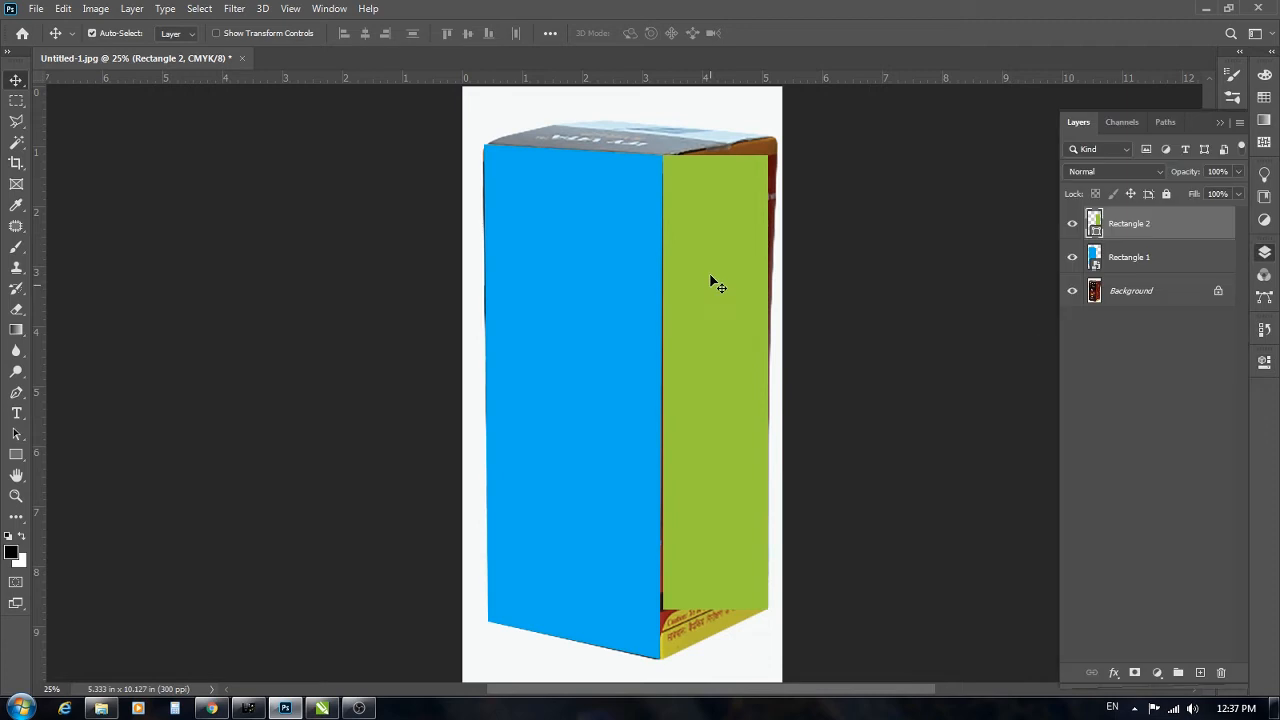
right_click(1133, 229)
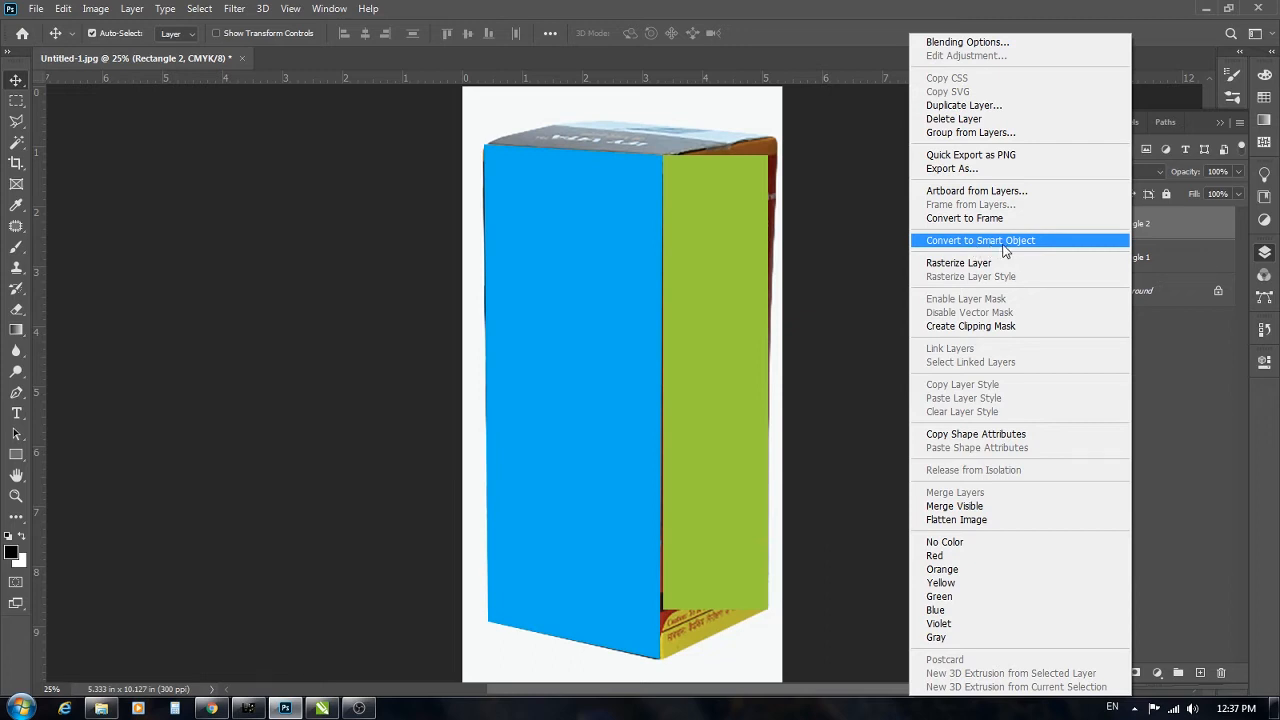
click(996, 245)
- Distort the green rectangle's top corners to the slanted upper edge of the box's side face
key(ctrl+t)
right_click(734, 245)
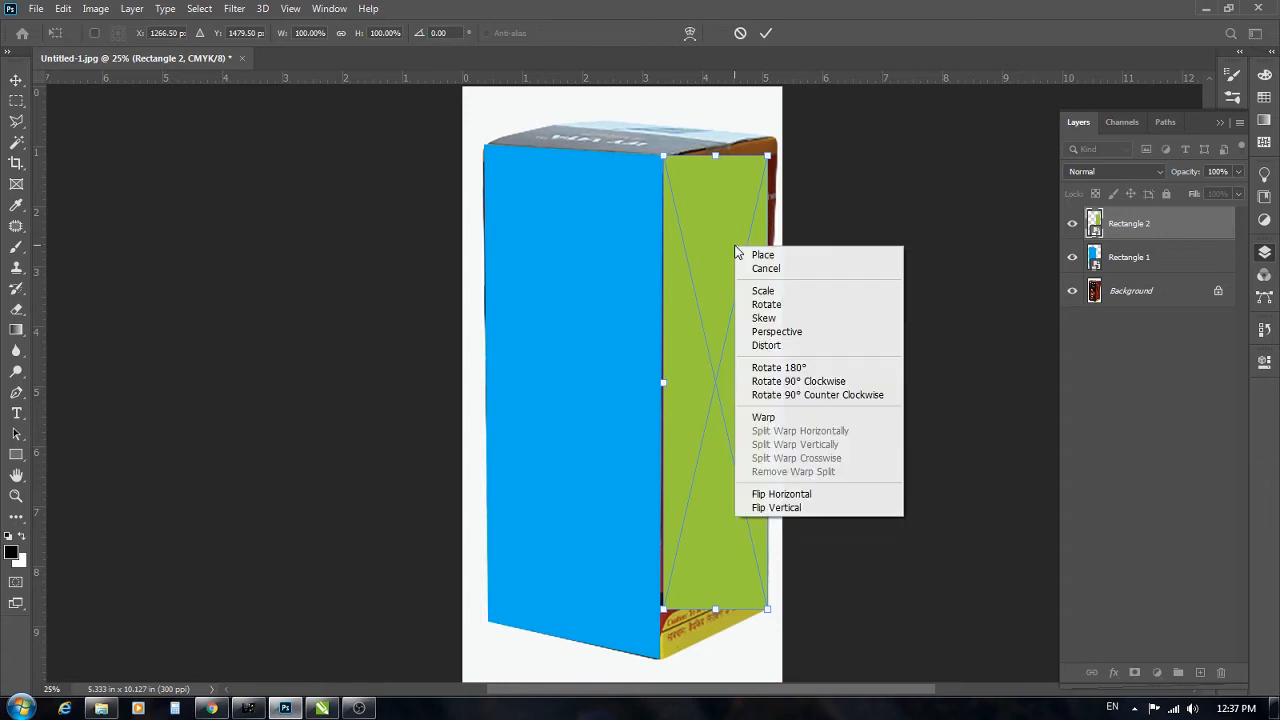
click(766, 345)
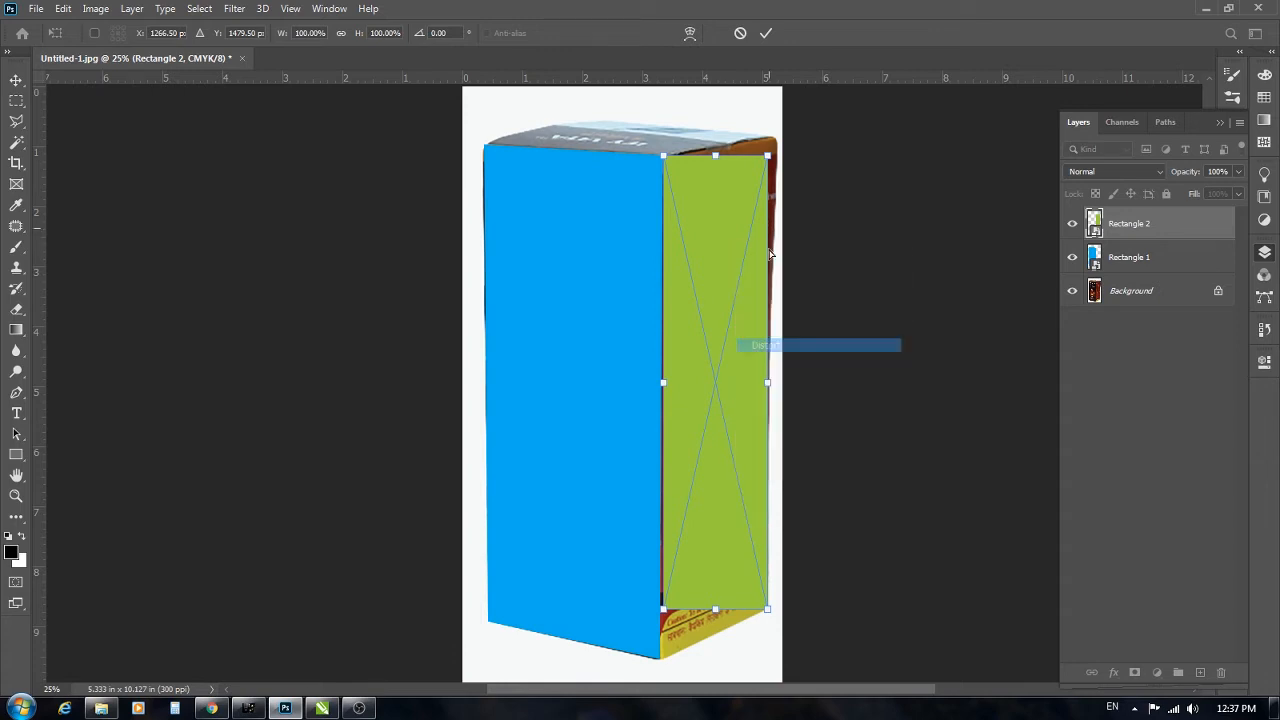
ctrl+click(775, 167)
ctrl+click(775, 167)
mouse_move(772, 168)
mouse_down()
mouse_move(752, 258)
mouse_move(757, 173)
mouse_up()
drag(653, 289, 741, 199)
drag(547, 141, 541, 135)
- Distort the green rectangle's bottom corners to the slanted lower edge of the box's side face
drag(603, 444, 575, 167)
drag(604, 328, 596, 160)
drag(610, 446, 625, 250)
drag(580, 399, 628, 211)
drag(562, 401, 551, 533)
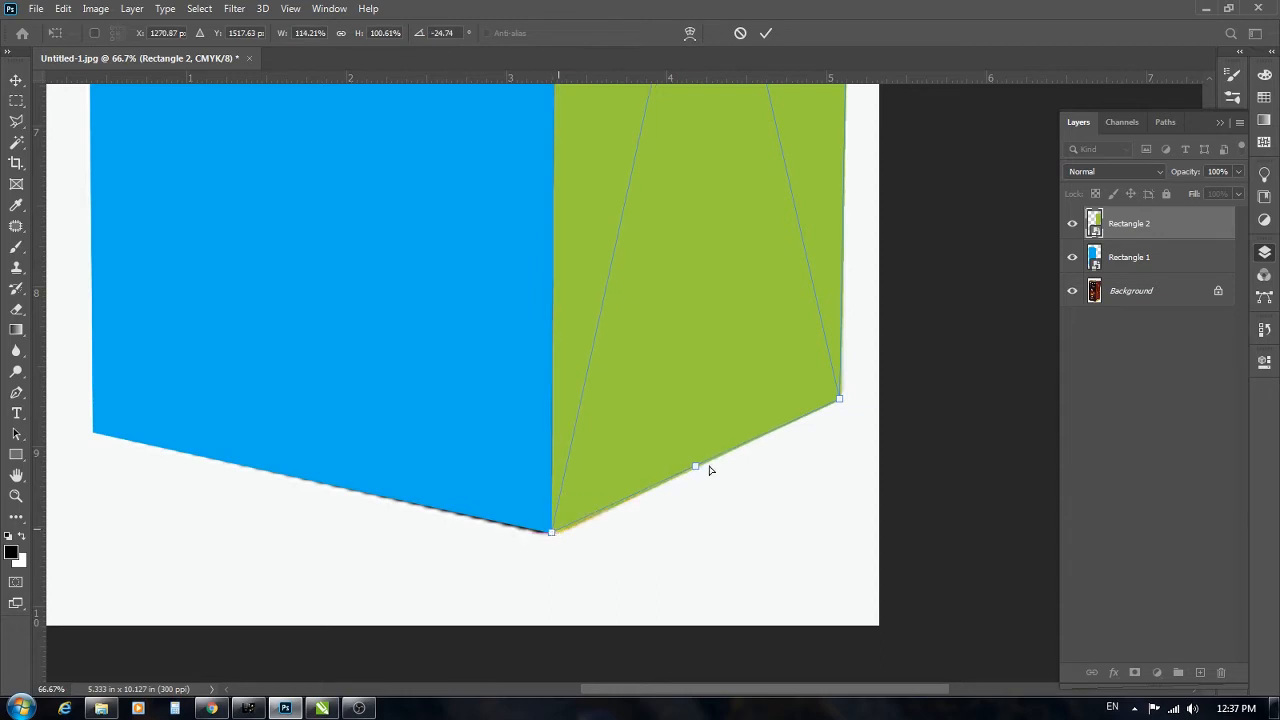
mouse_move(840, 406)
mouse_down()
mouse_move(831, 388)
mouse_move(842, 401)
mouse_up()
scroll(575, 518, up, 3)
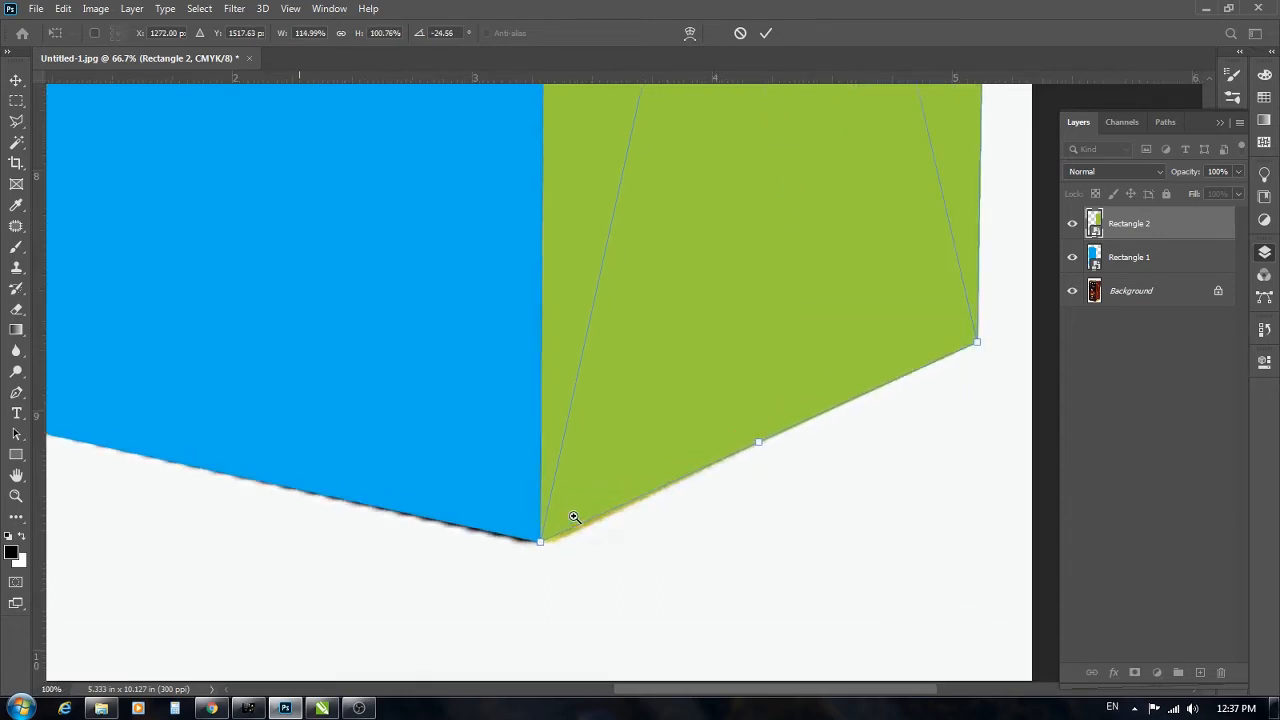
drag(508, 571, 507, 571)
drag(708, 404, 757, 580)
drag(735, 331, 711, 483)
drag(675, 345, 678, 498)
- Fine-tune the green rectangle's upper corner where it meets the blue front face and apply the transform
drag(700, 479, 777, 203)
key(ctrl+minus)
key(ctrl+minus)
key(ctrl+minus)
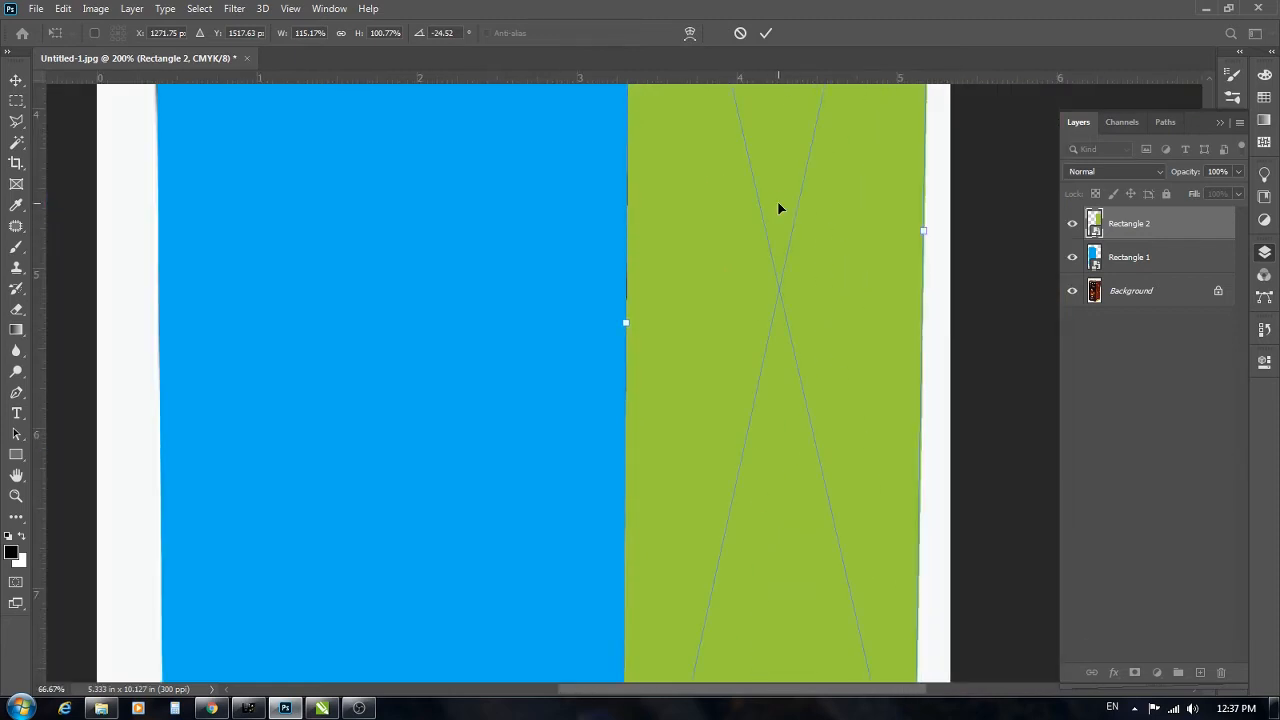
ctrl+click(746, 177)
drag(704, 150, 726, 563)
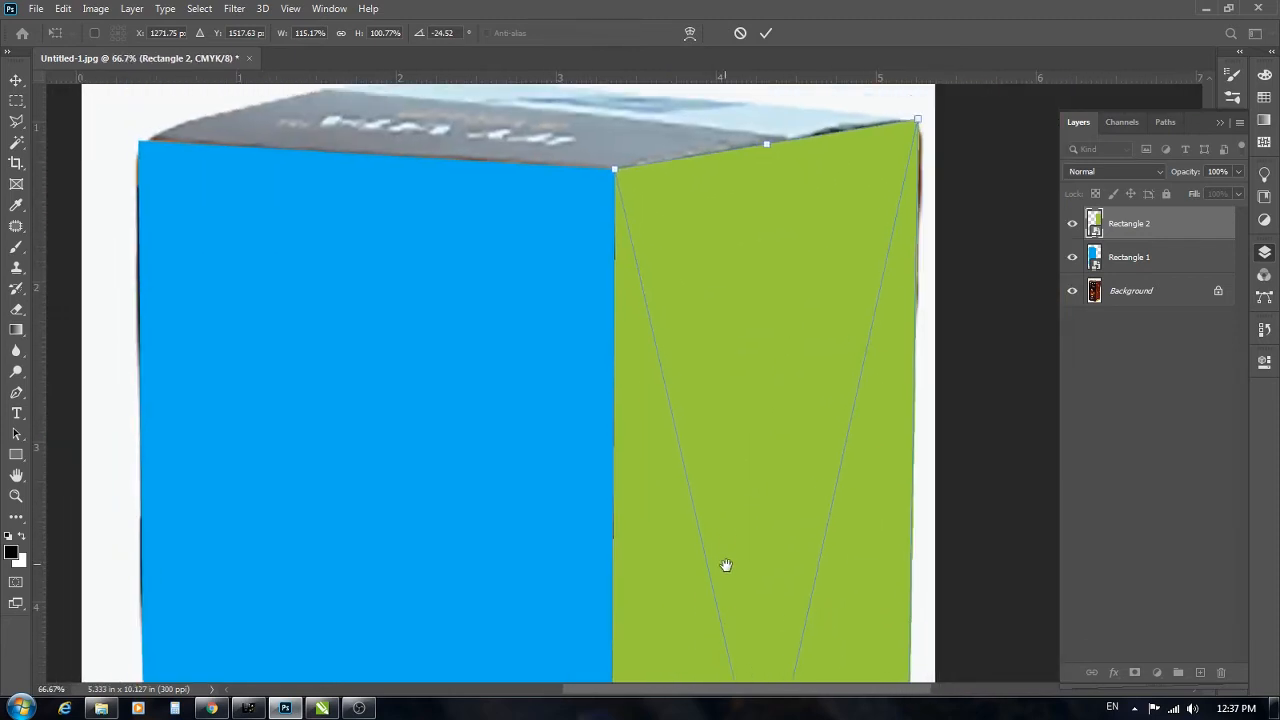
ctrl+click(721, 297)
drag(583, 241, 584, 243)
key(Return)
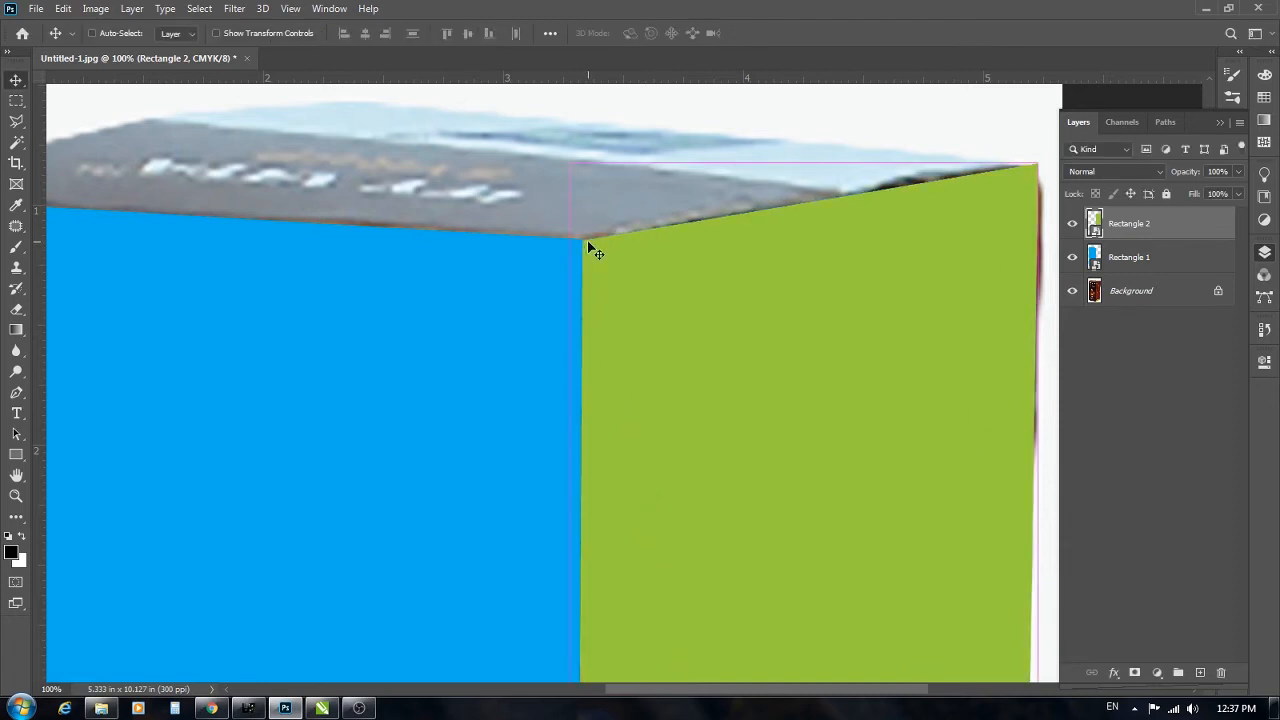
key(ctrl+0)
ctrl+click(925, 273)
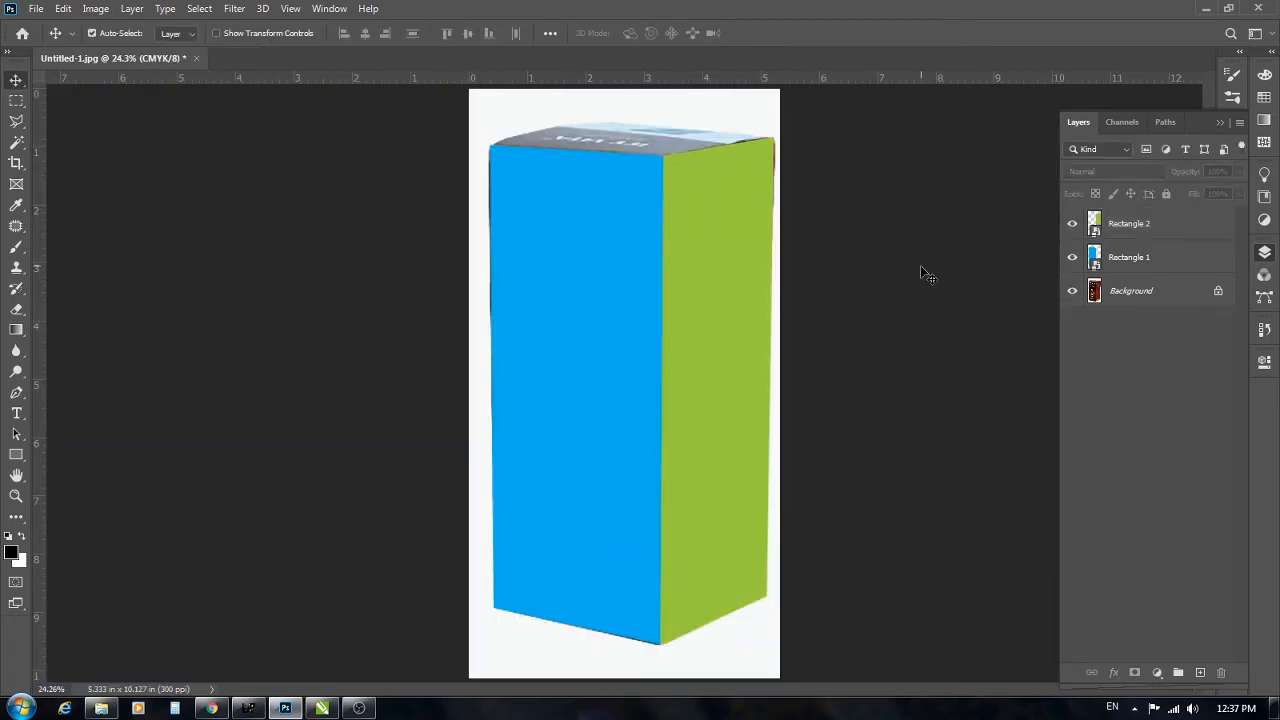
click(537, 280)
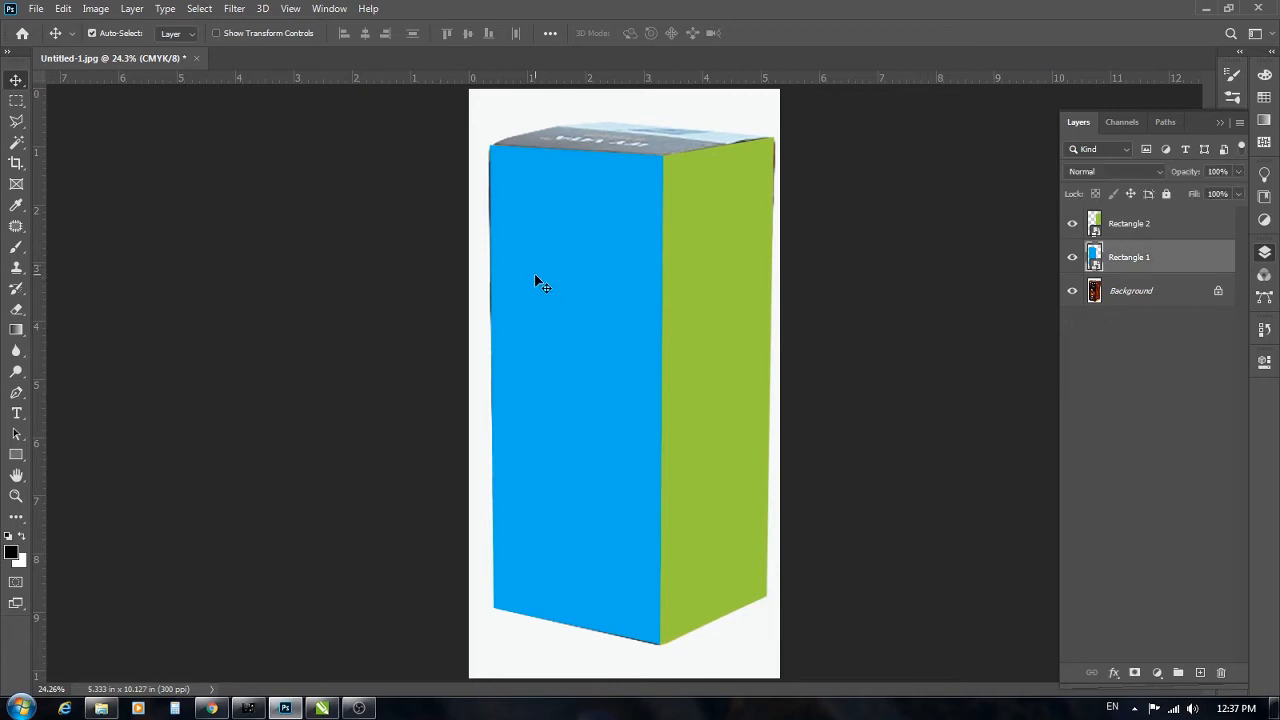
click(740, 290)
- Add a new layer and draw a rectangle shape, about 1341 by 275 px, over the box's top face
scroll(700, 180, up, 1)
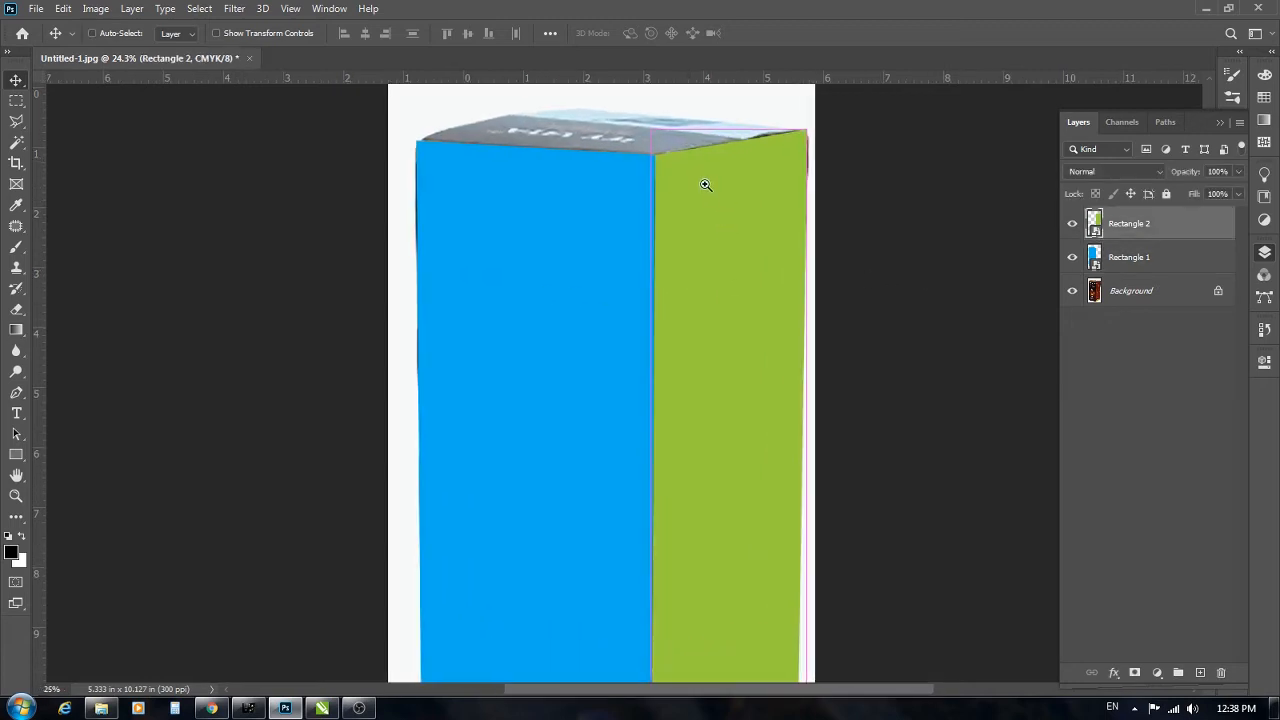
drag(706, 186, 710, 281)
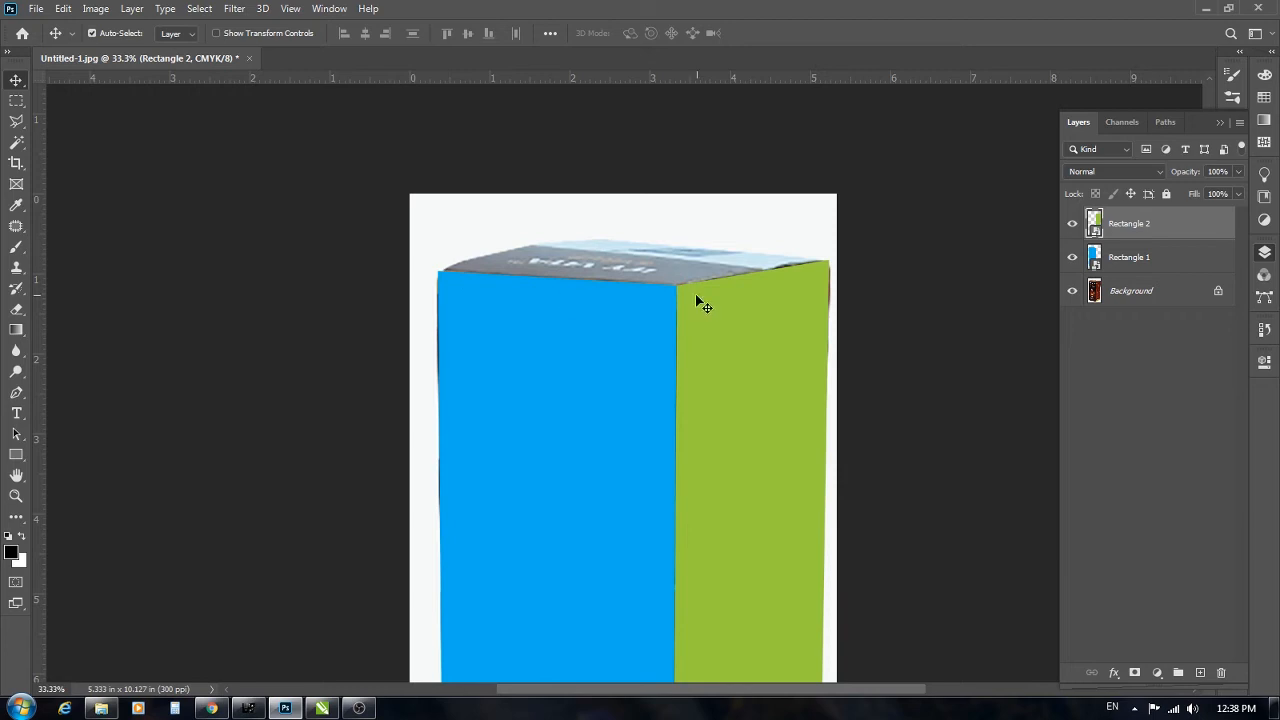
click(928, 304)
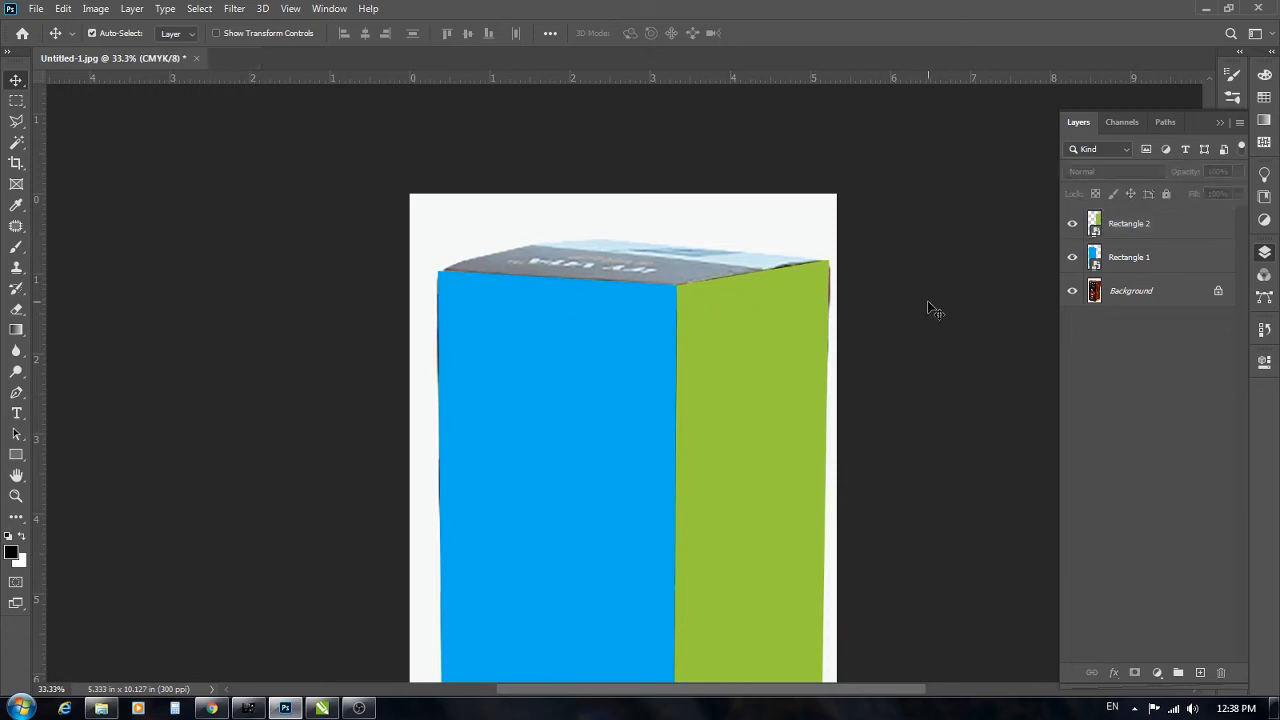
click(1201, 673)
key(u)
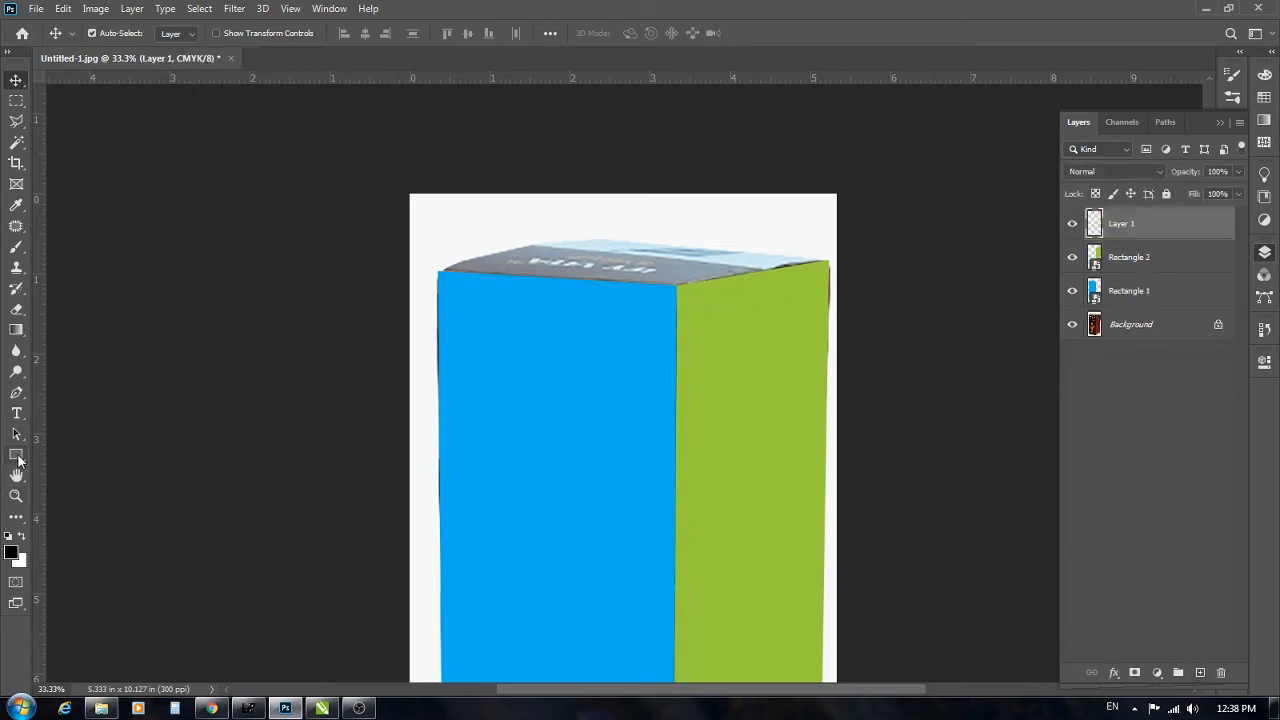
ctrl+click(533, 252)
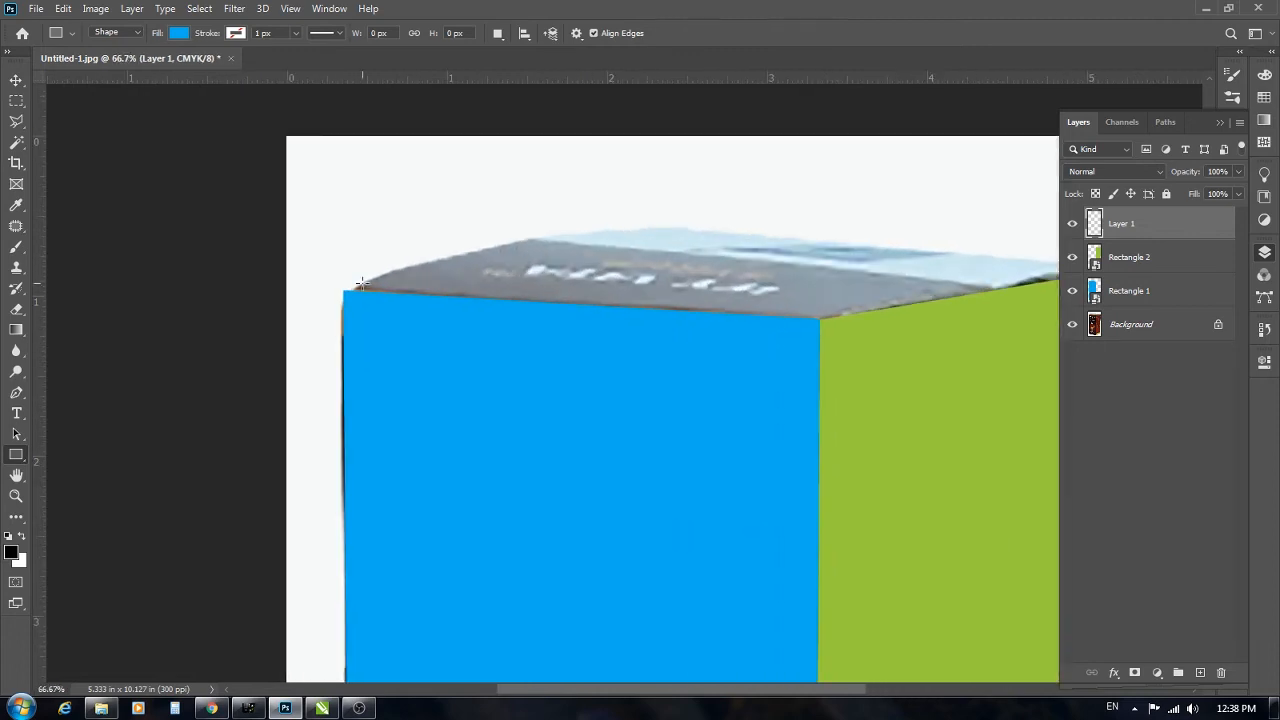
drag(343, 290, 1060, 143)
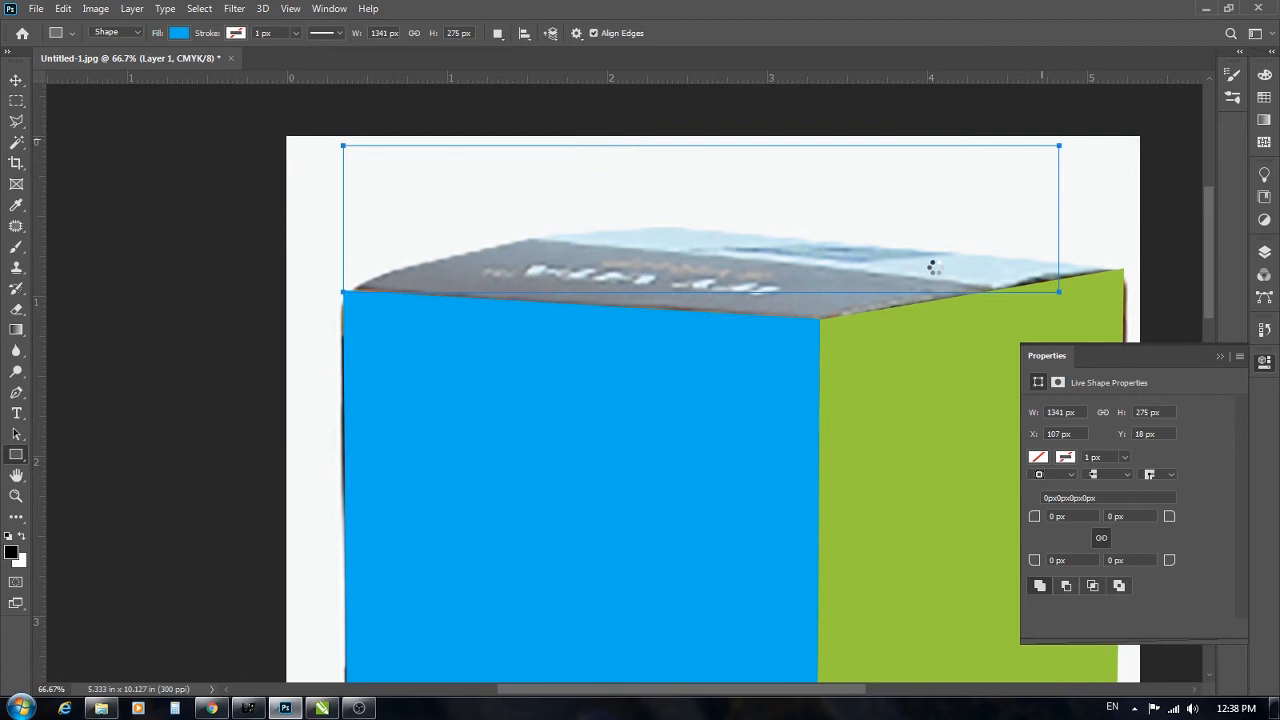
- Set the top rectangle's fill to pale yellow from the recently used colors
drag(935, 271, 787, 271)
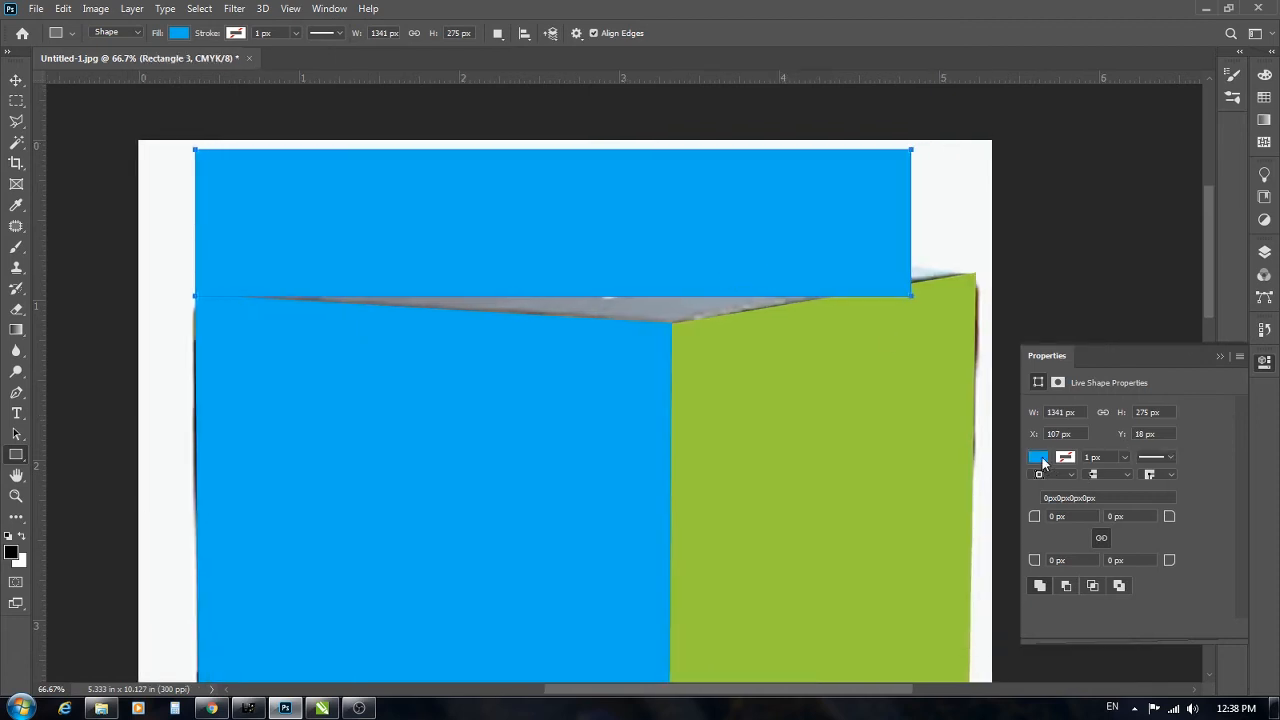
click(1038, 458)
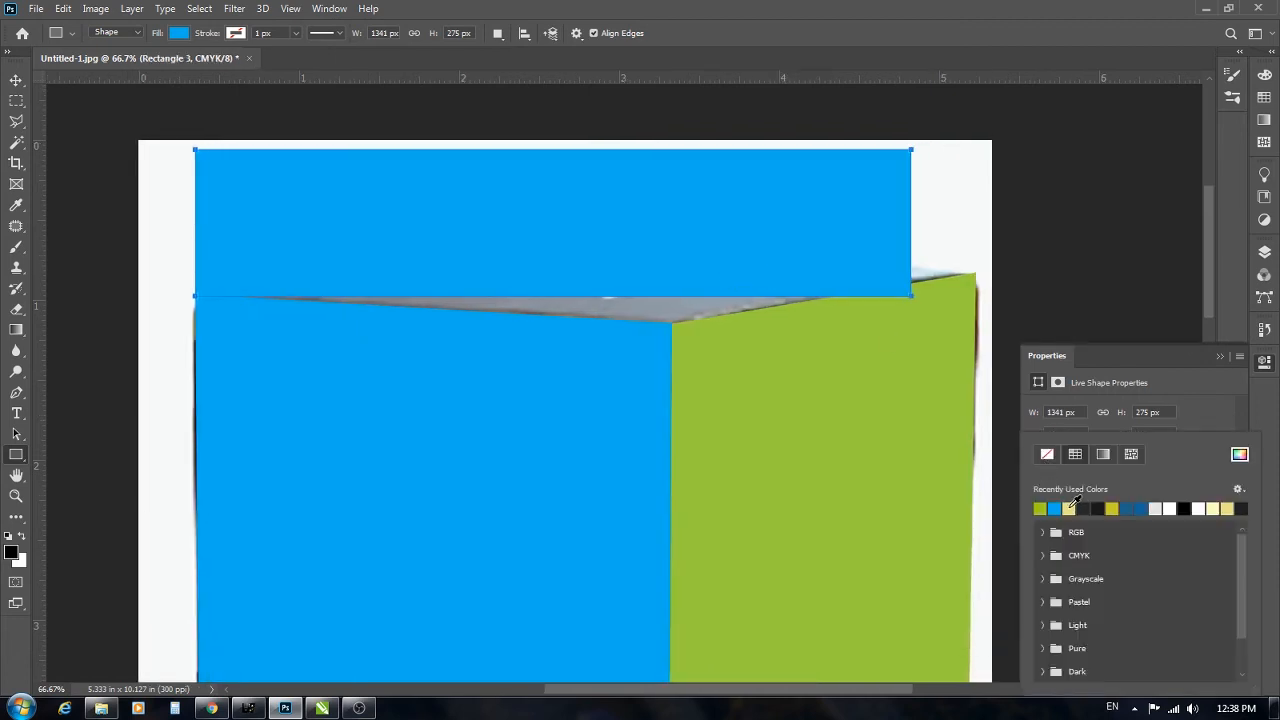
click(1069, 508)
key(v)
- Widen the pale yellow rectangle to about 1463 px so it reaches the green face's outer edge, and apply the transform
drag(424, 233, 381, 228)
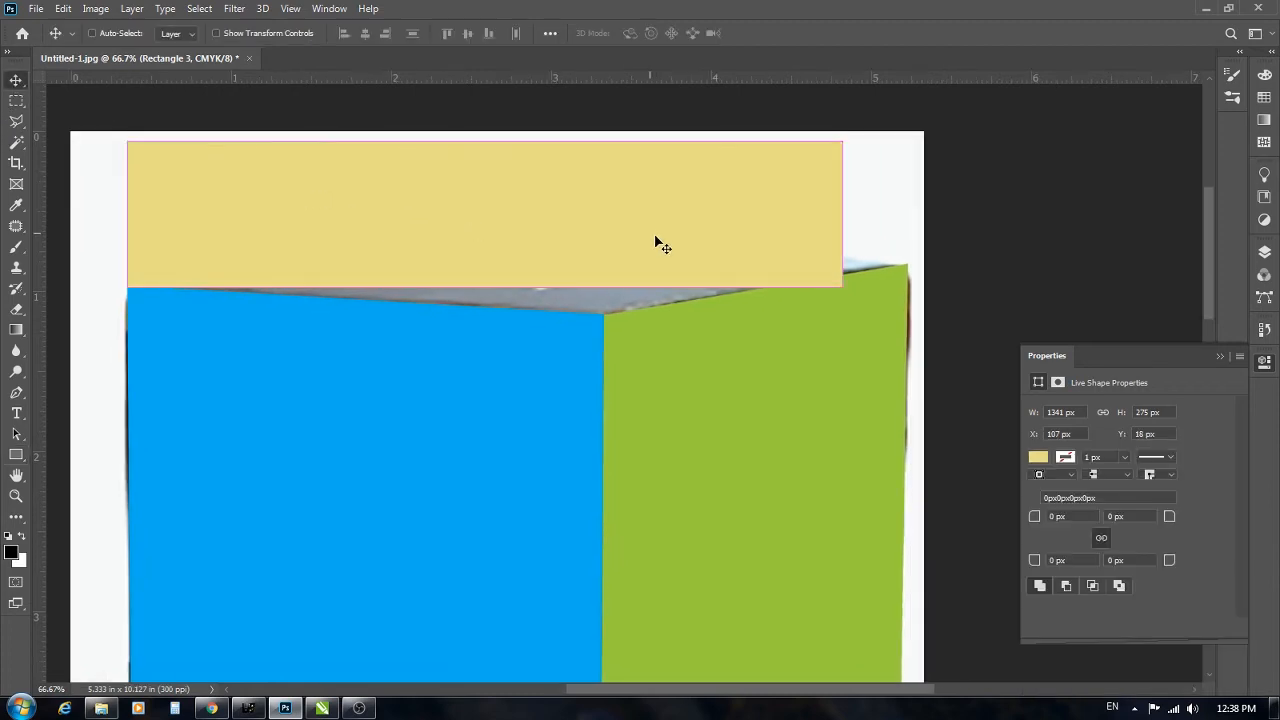
key(ctrl+t)
drag(843, 215, 906, 216)
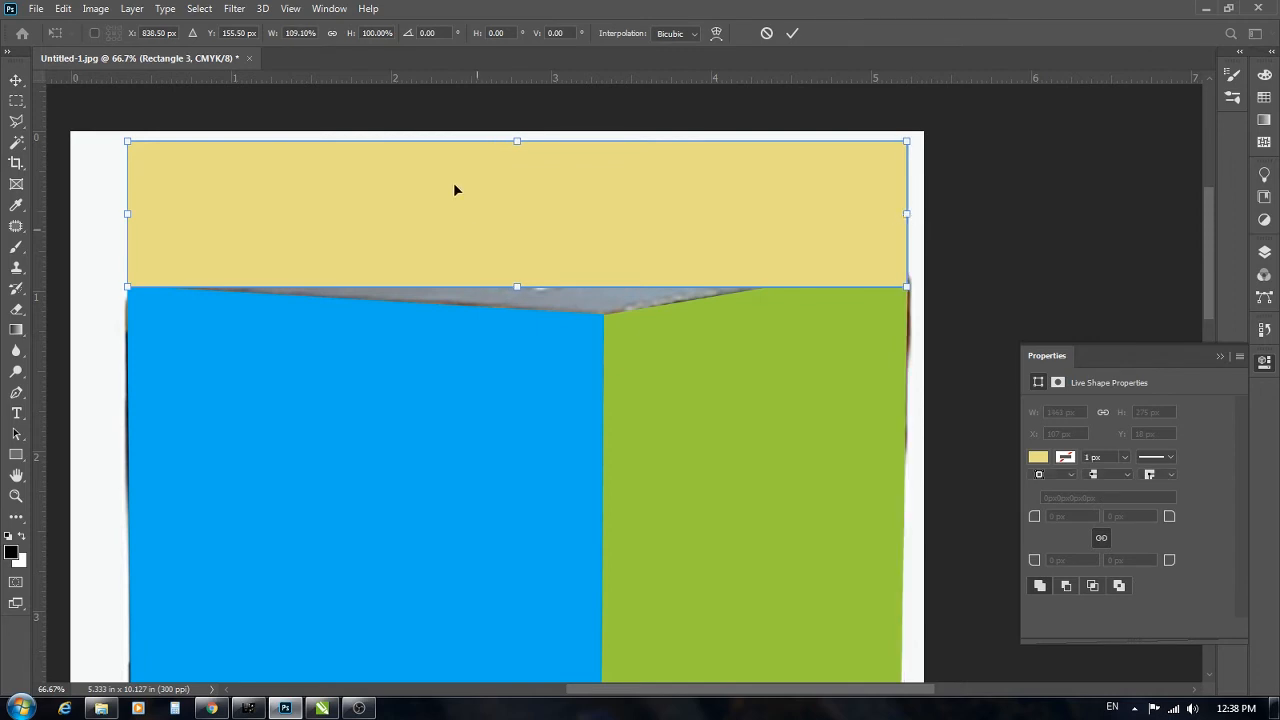
key(Return)
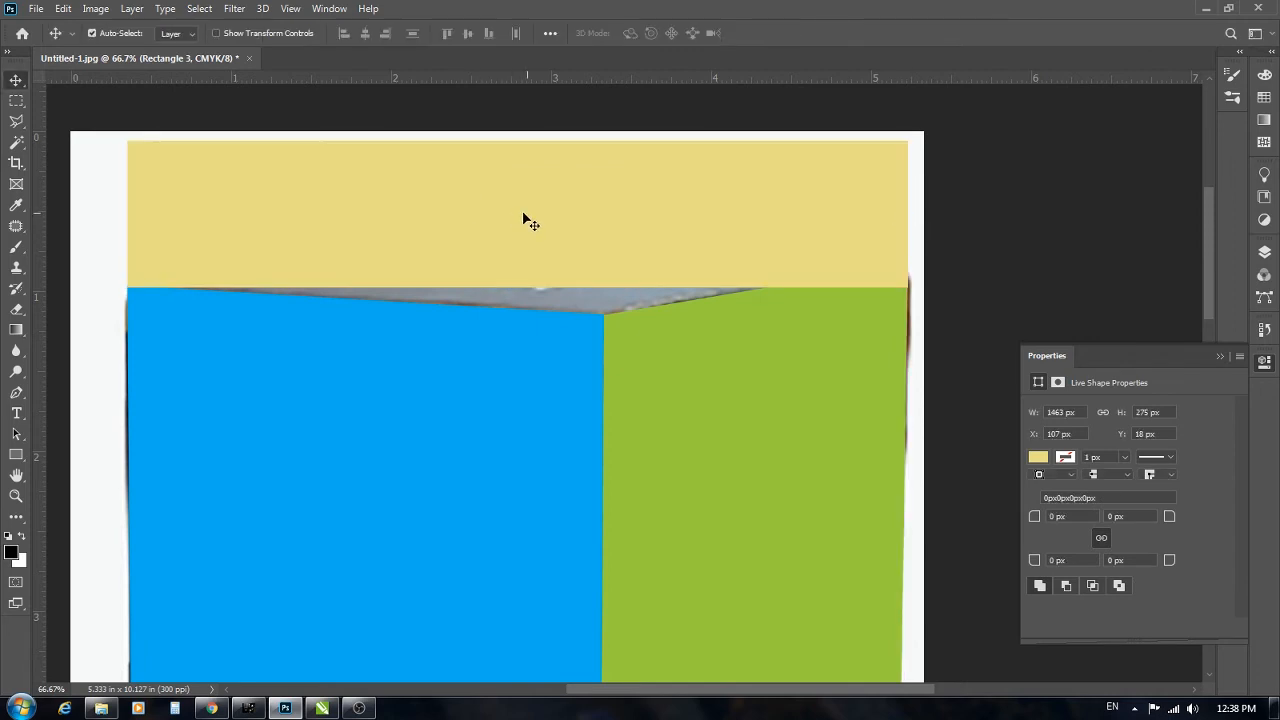
- Convert the pale yellow rectangle layer to a smart object
key(F7)
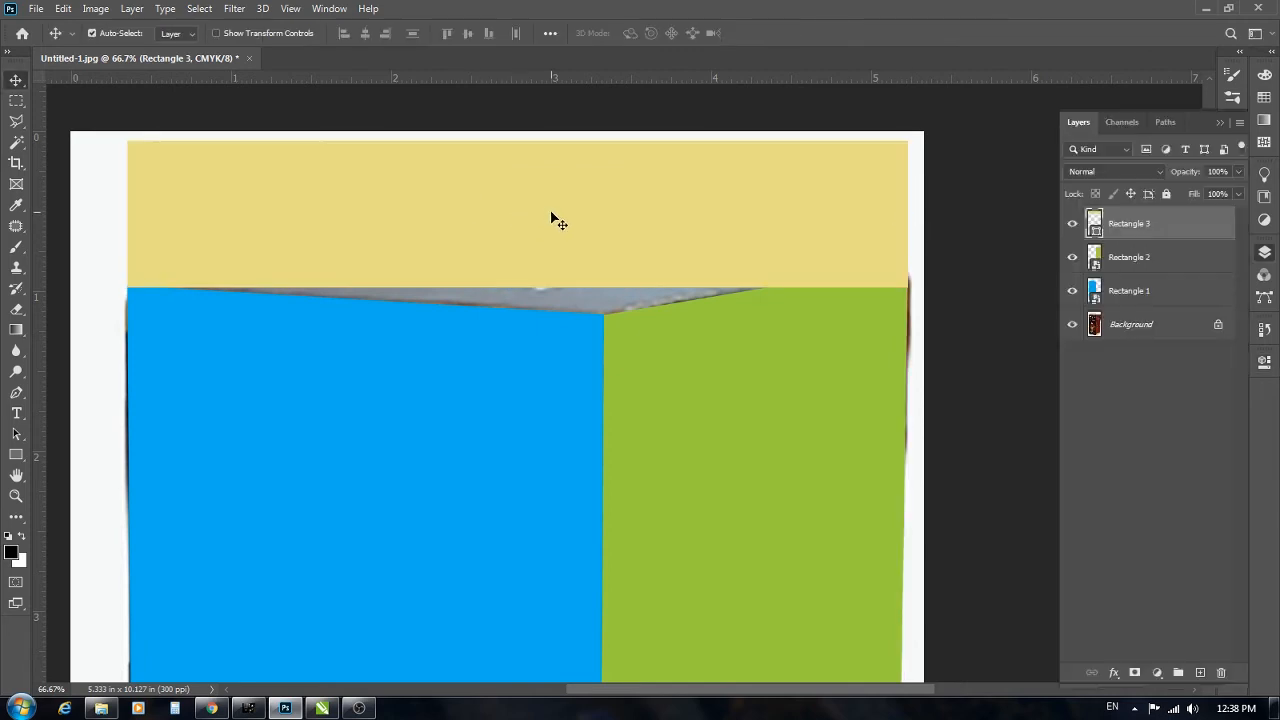
right_click(1137, 228)
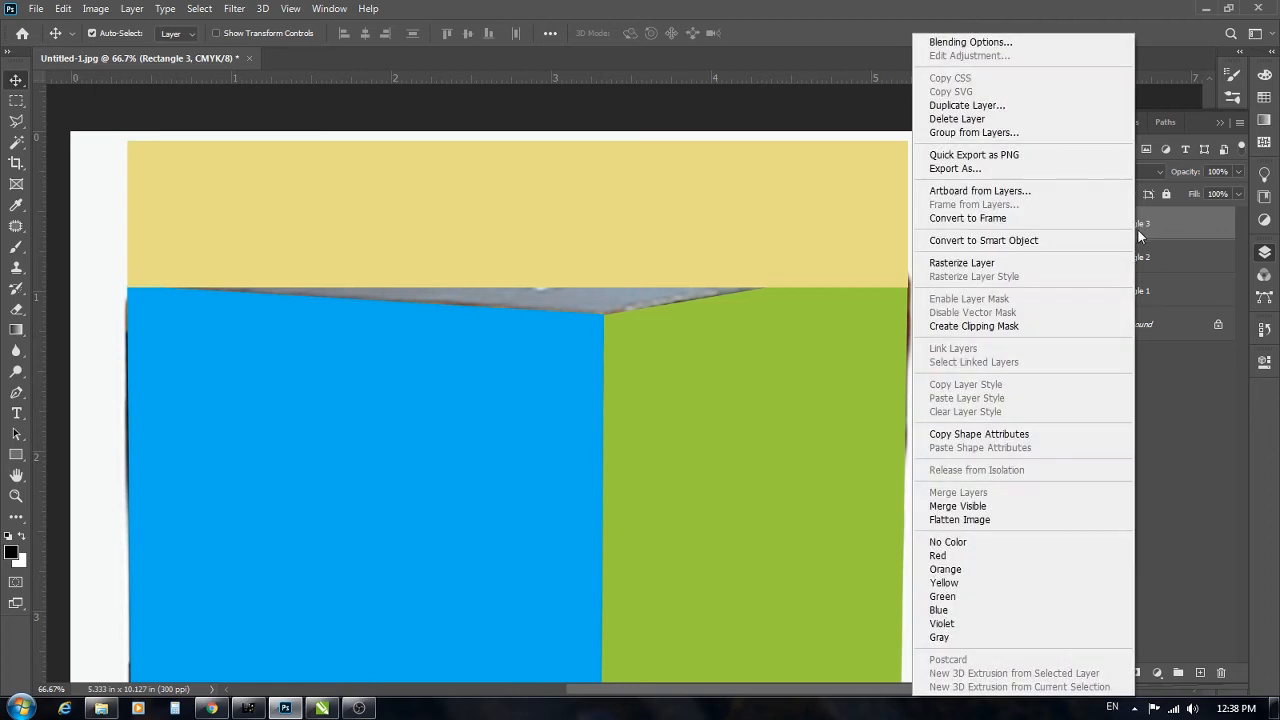
click(1019, 245)
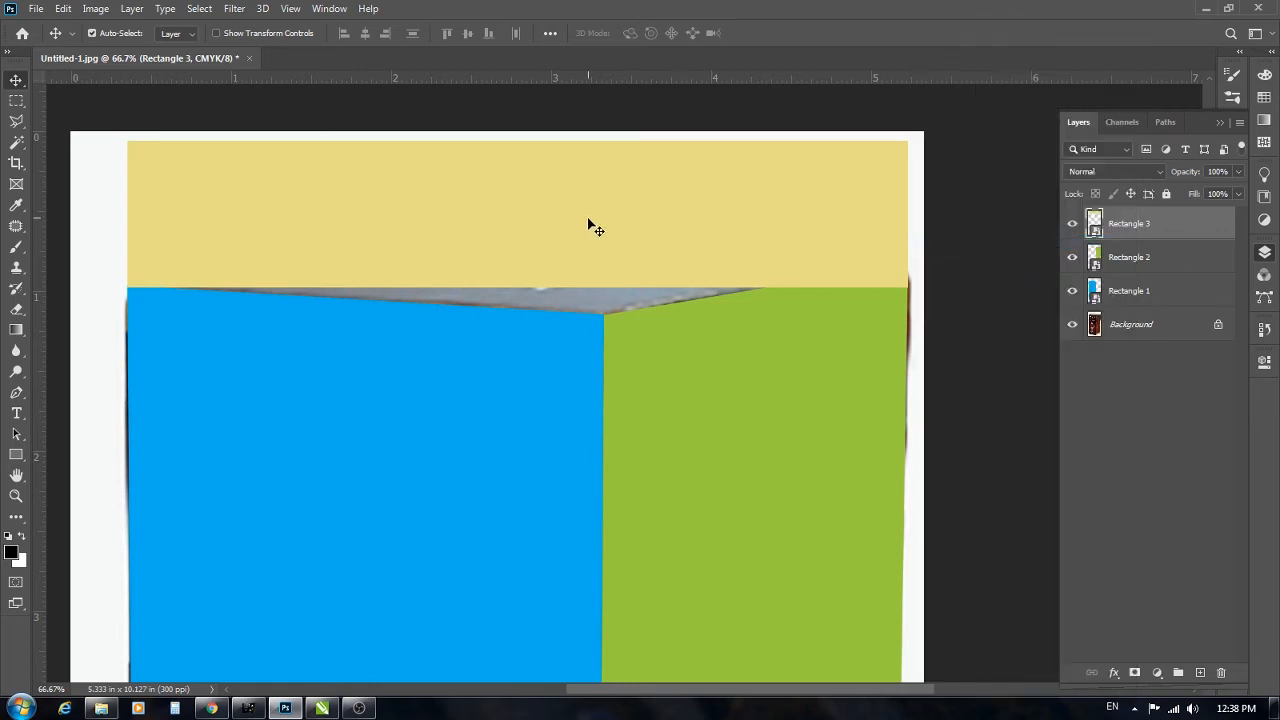
- Distort the pale yellow smart object so its corners follow the four corners of the box's top face
key(ctrl+t)
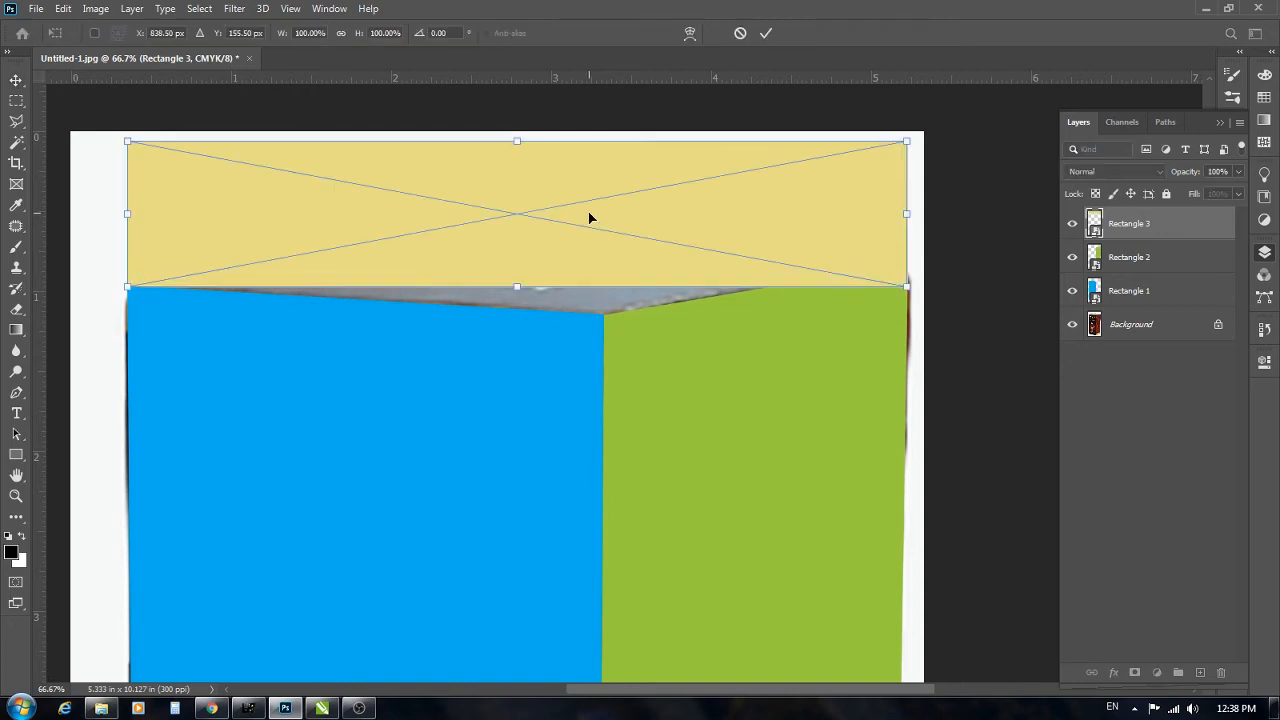
right_click(589, 214)
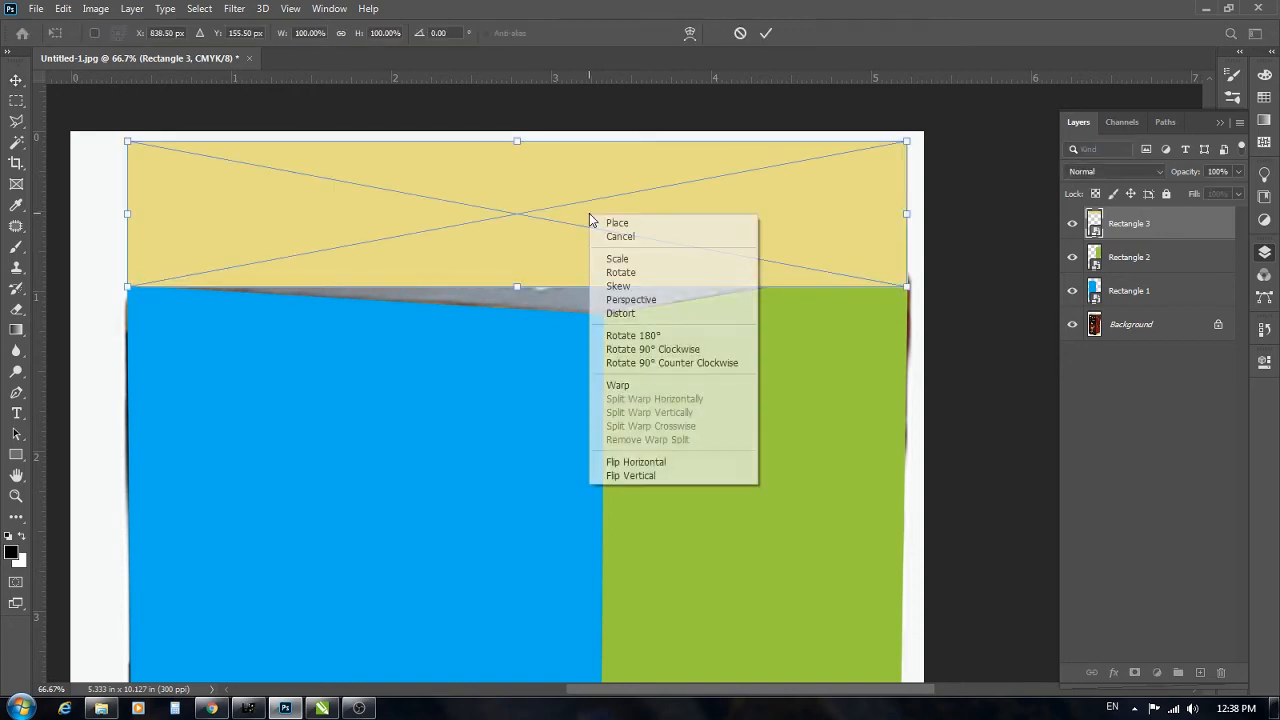
click(627, 315)
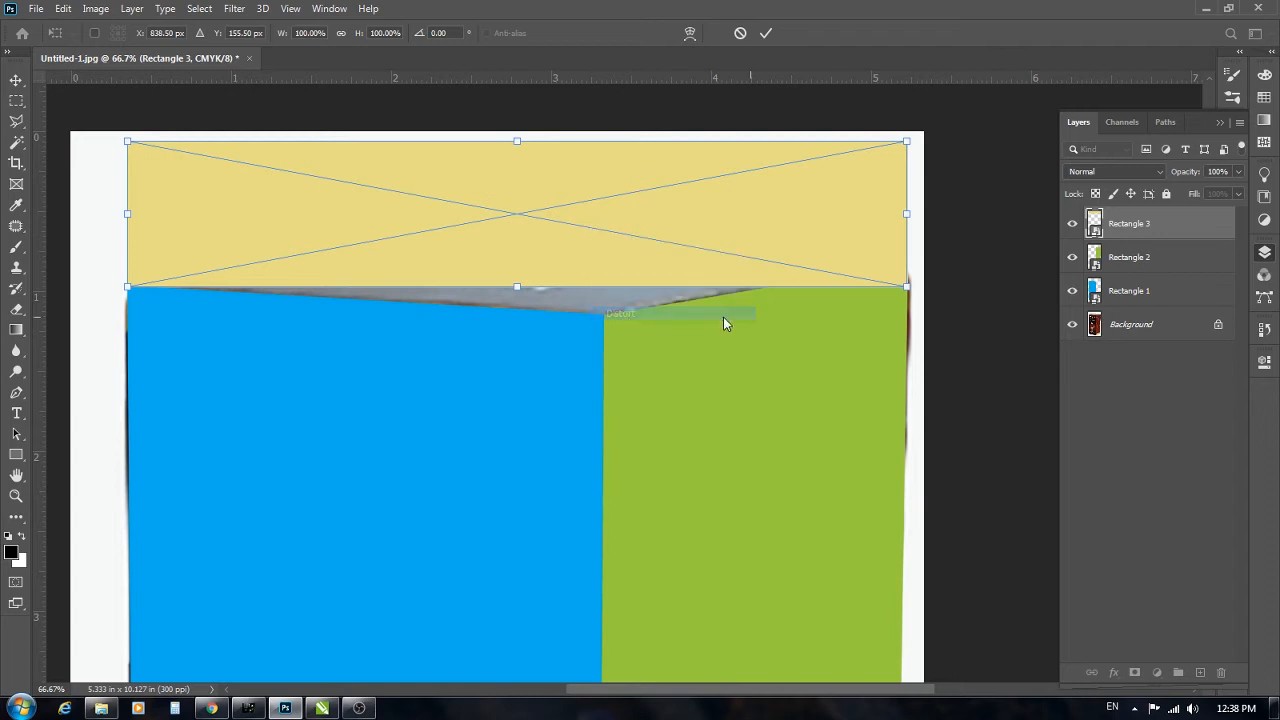
drag(906, 288, 604, 320)
drag(906, 143, 906, 262)
drag(128, 146, 434, 224)
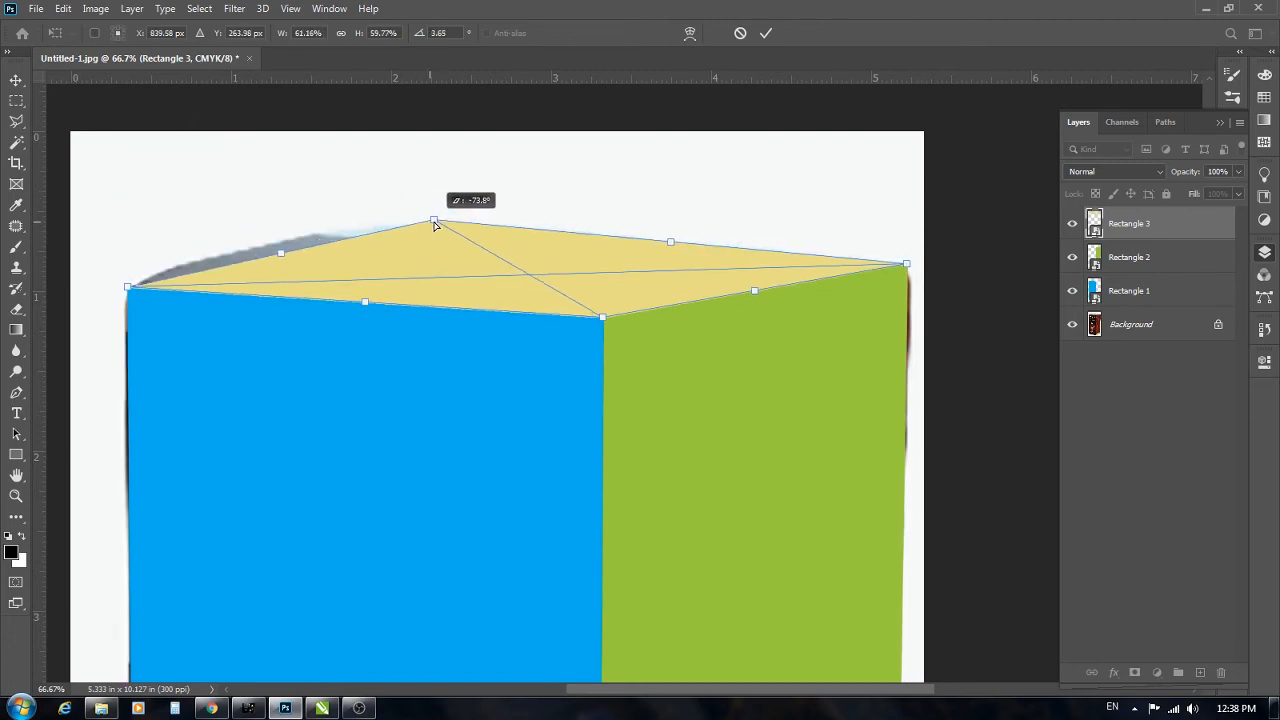
- Refine the distorted yellow face's outer left corner so it meets the blue face's upper outer corner
drag(280, 265, 424, 268)
ctrl+click(386, 288)
ctrl+click(386, 288)
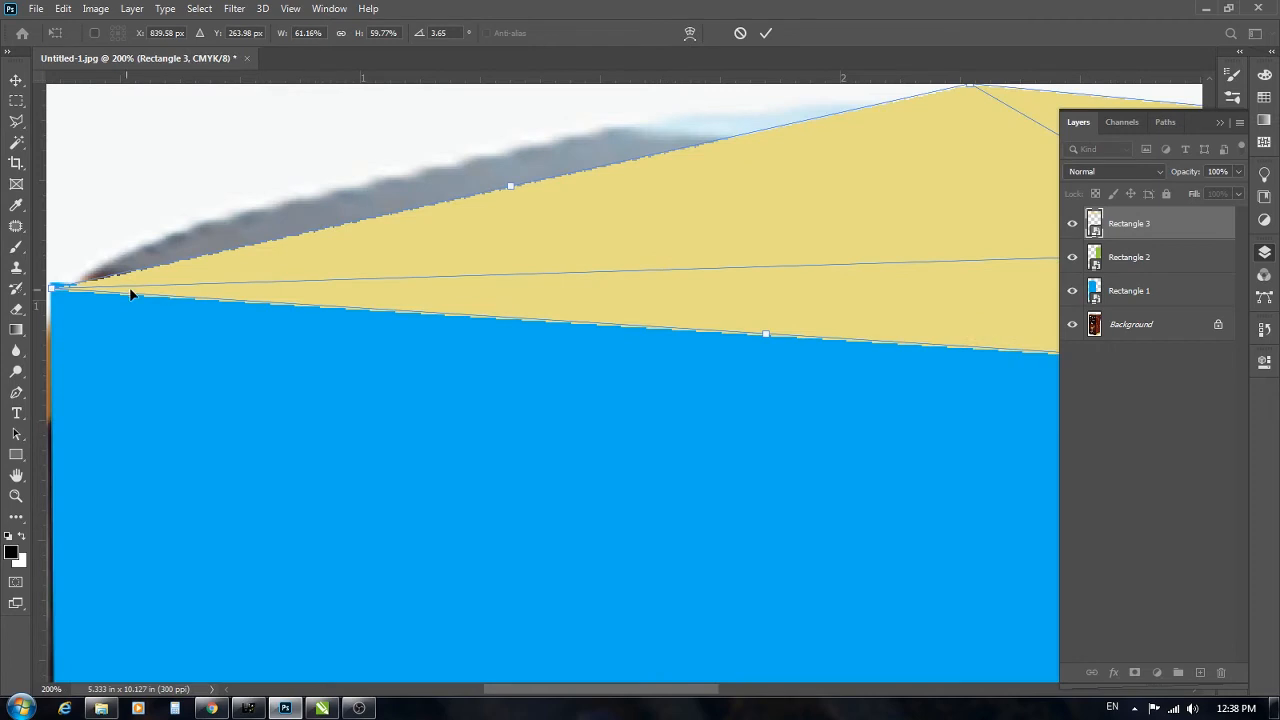
drag(156, 289, 358, 302)
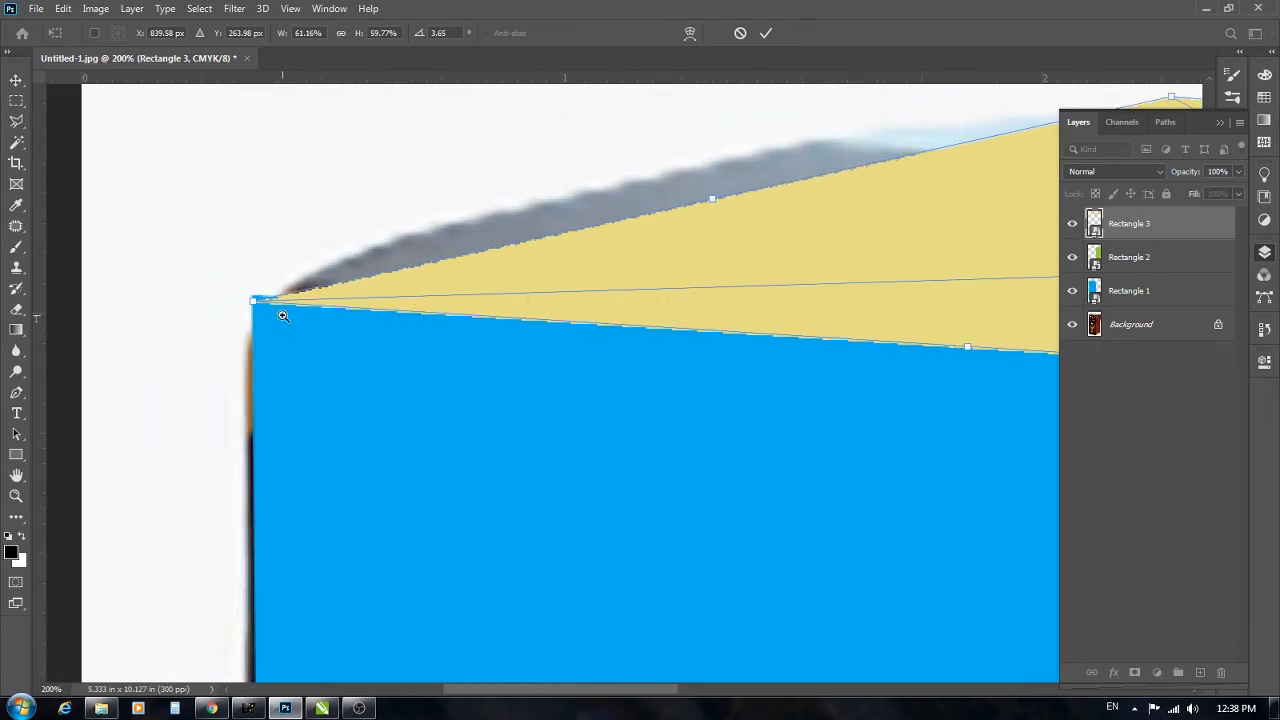
ctrl+click(282, 316)
drag(238, 297, 238, 287)
drag(760, 231, 318, 420)
drag(667, 315, 165, 384)
drag(611, 267, 661, 264)
key(ctrl+minus)
key(ctrl+minus)
key(ctrl+minus)
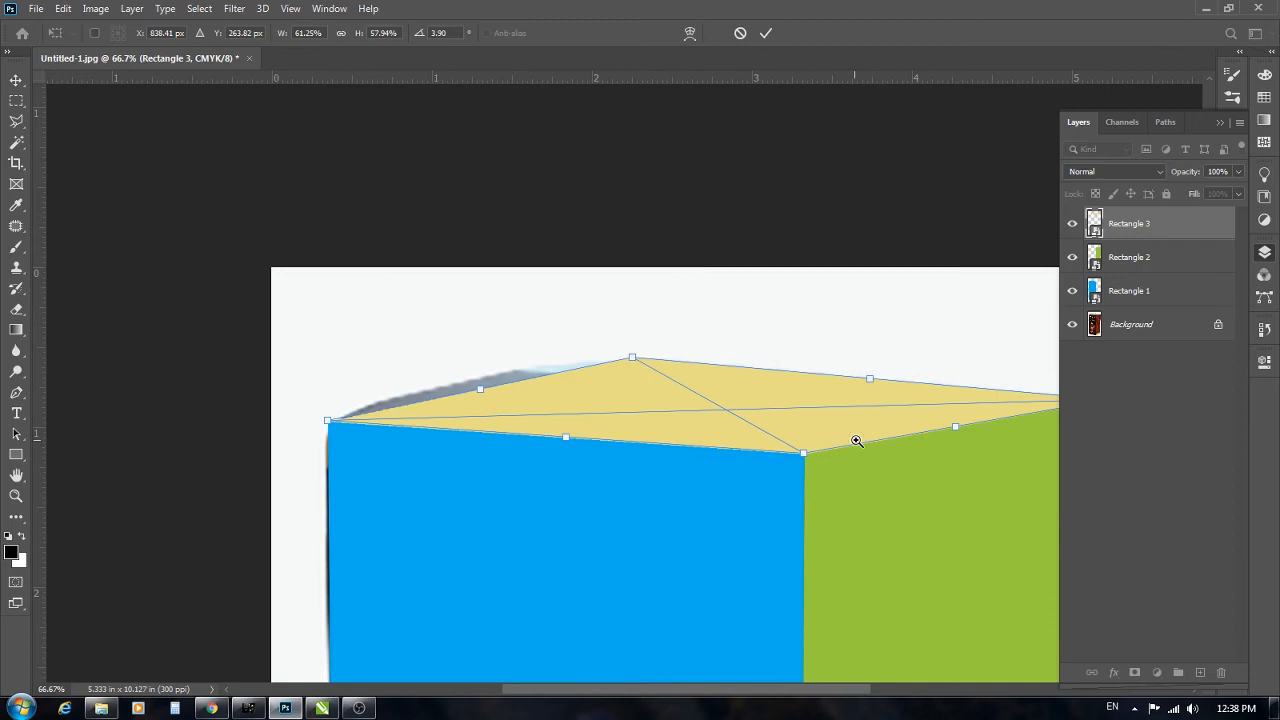
- Adjust the yellow face's front corner to the blue and green faces' shared edge, apply the distortion and deselect the layer
ctrl+click(854, 440)
ctrl+click(849, 440)
mouse_move(636, 504)
mouse_down()
mouse_move(640, 474)
mouse_move(640, 490)
mouse_up()
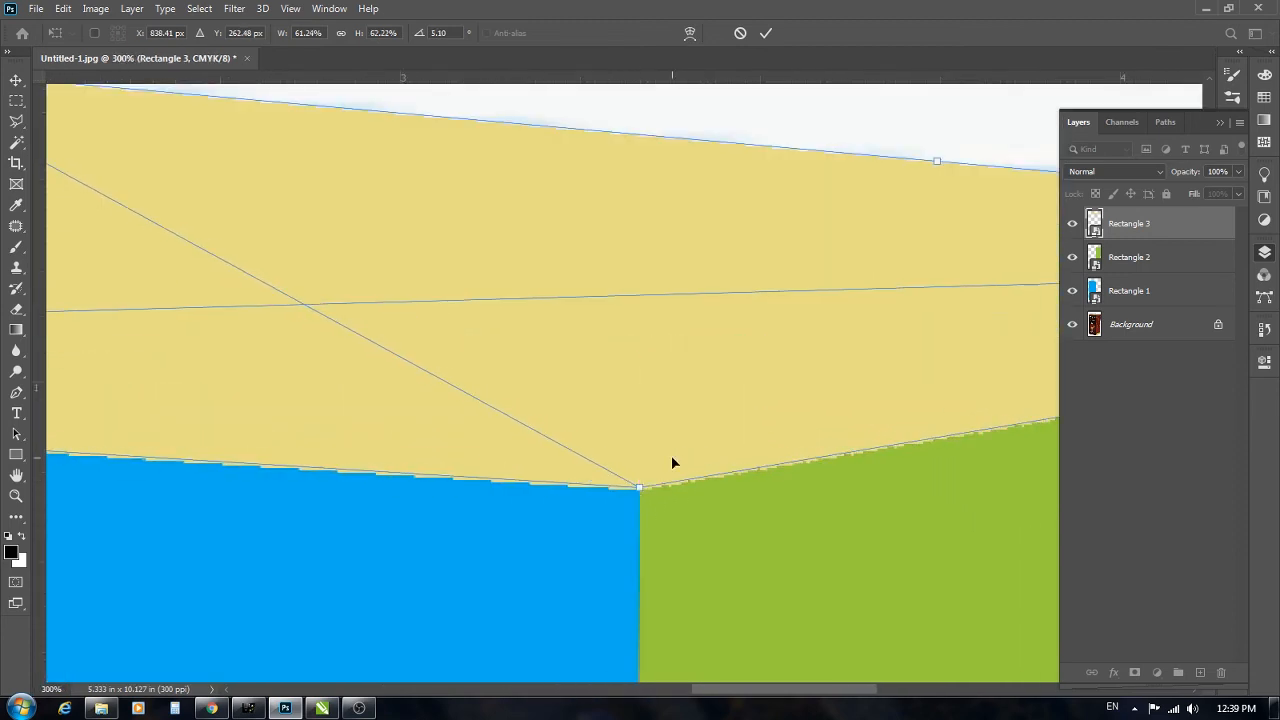
key(ctrl+0)
key(Return)
ctrl+click(727, 171)
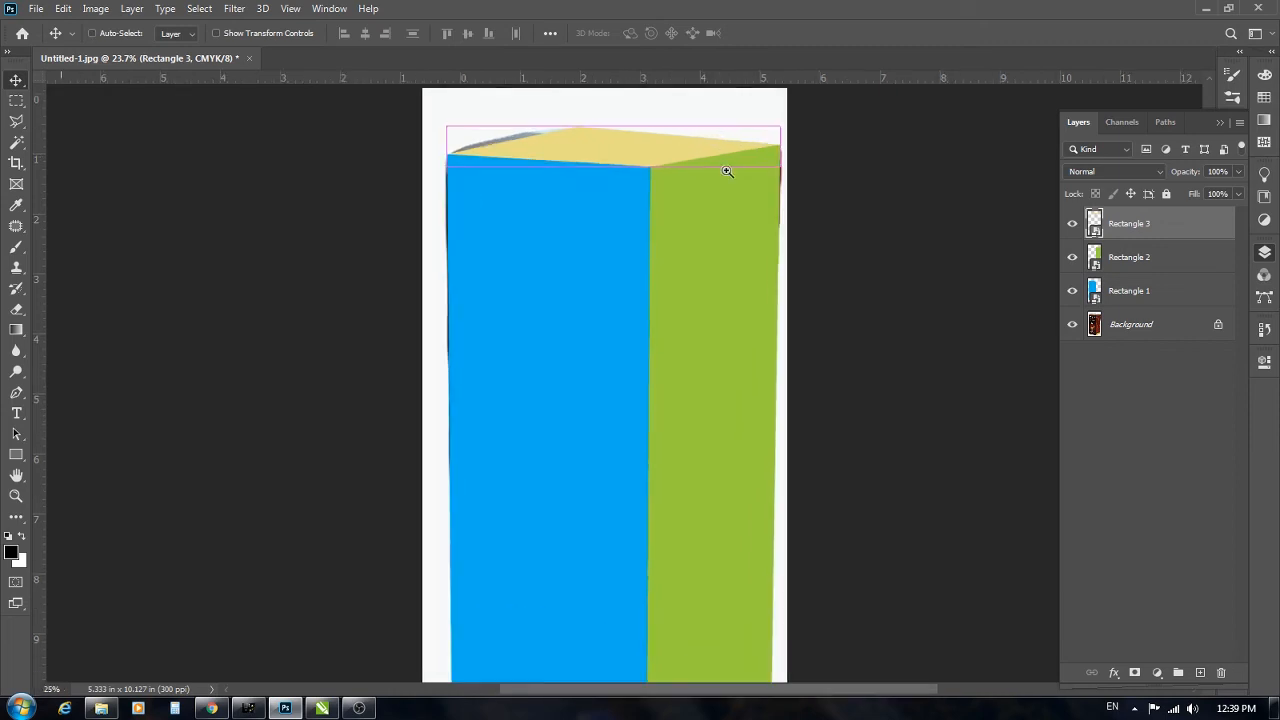
key(ctrl+minus)
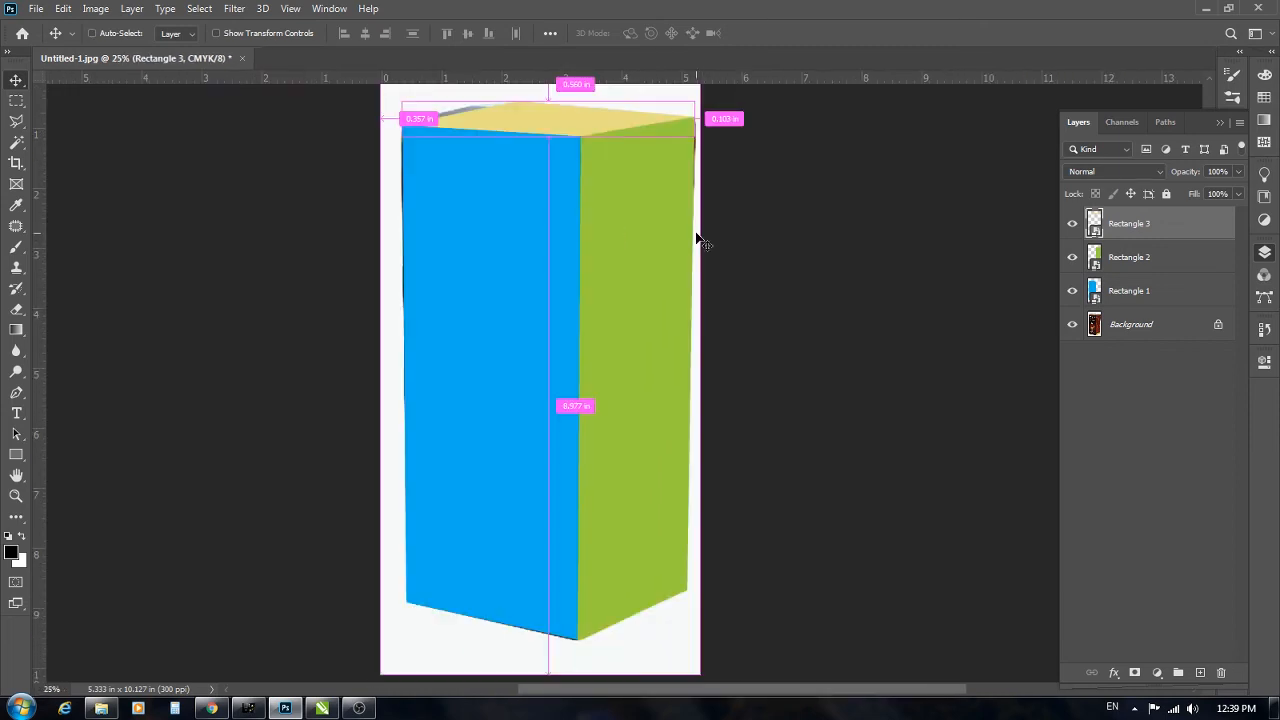
click(848, 270)
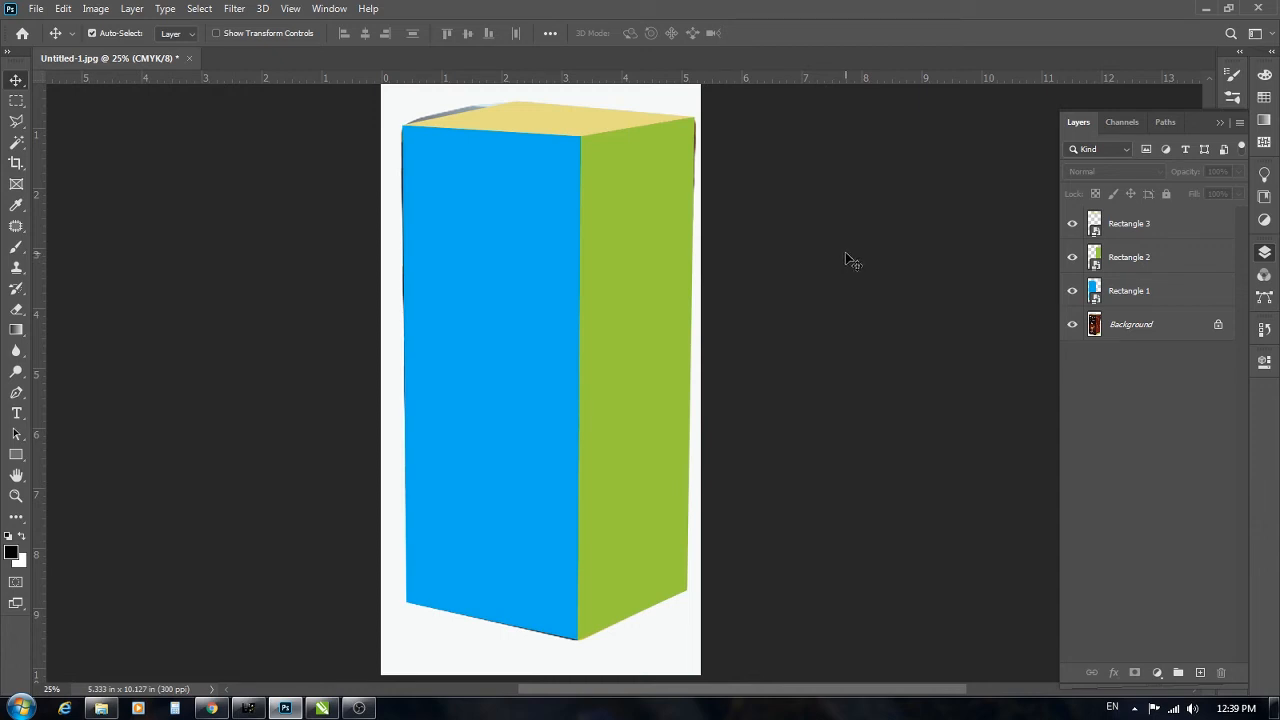
- Open the contents of the blue front-face smart object, Rectangle 1, for editing
click(1072, 291)
key(ctrl+z)
double_click(1095, 290)
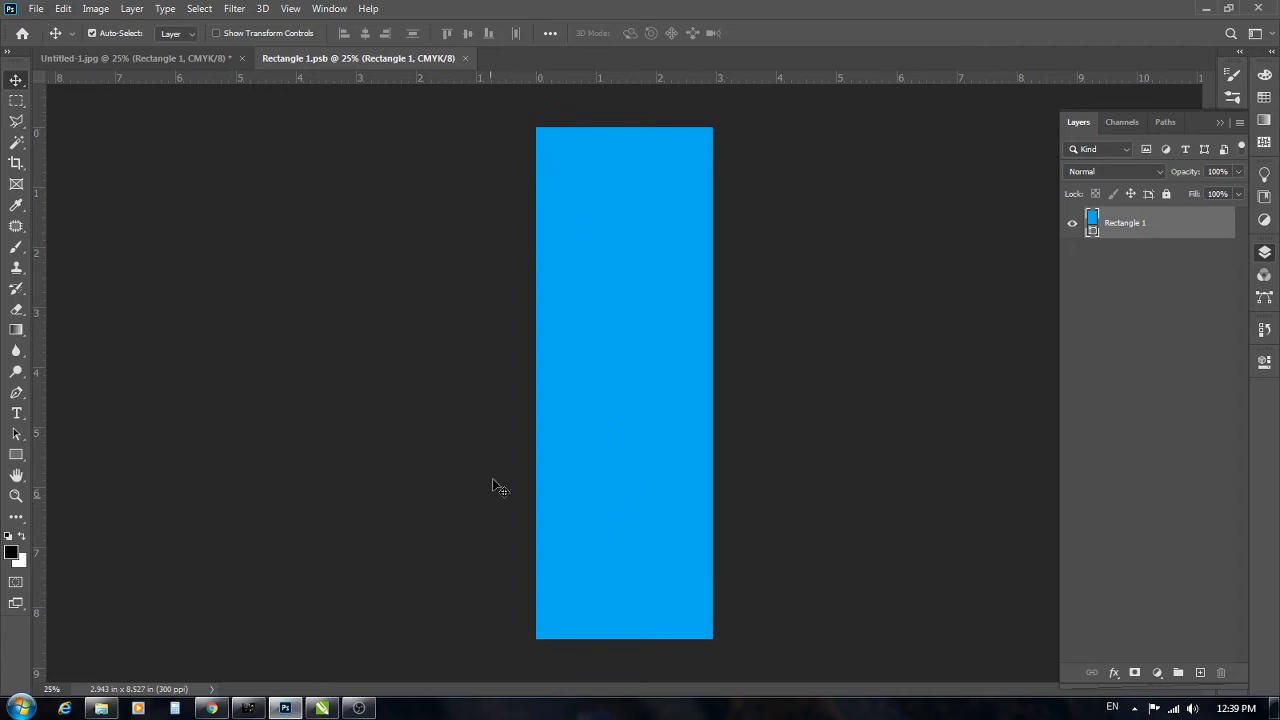
- Open the front image from the my box folder and copy its whole artwork into the Rectangle 1 document
click(35, 8)
click(45, 29)
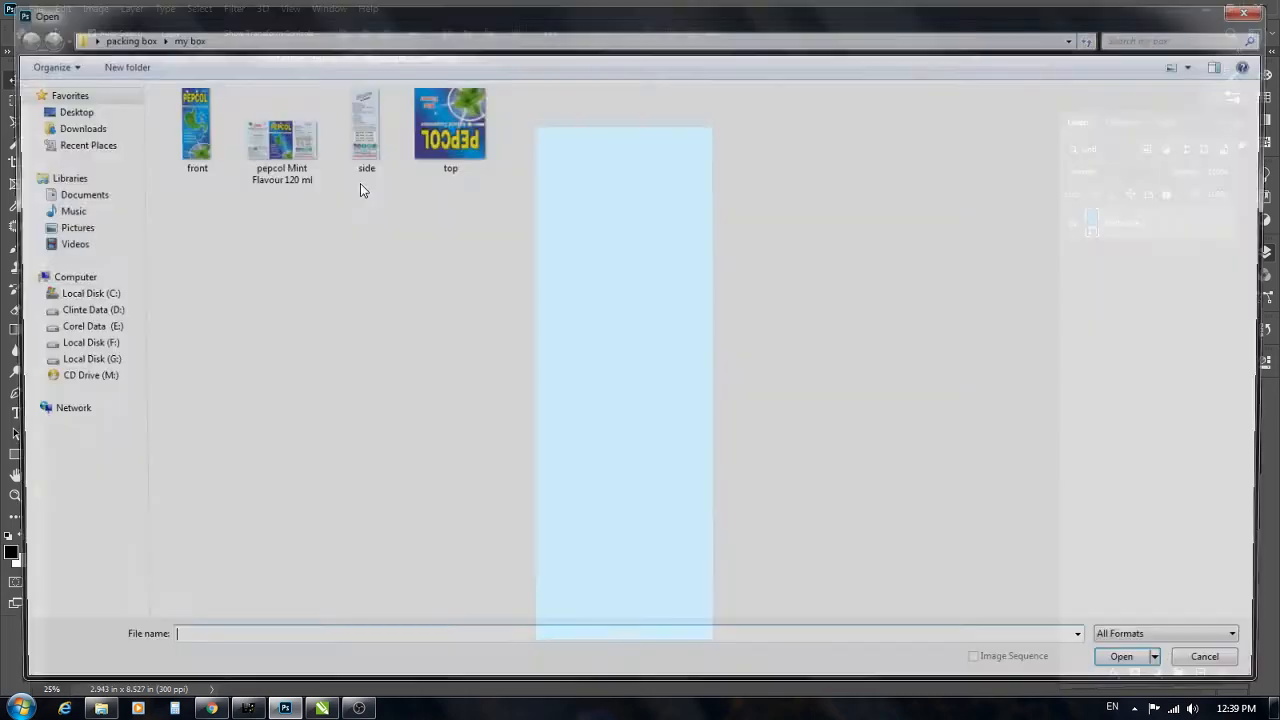
click(192, 135)
double_click(192, 135)
key(ctrl+a)
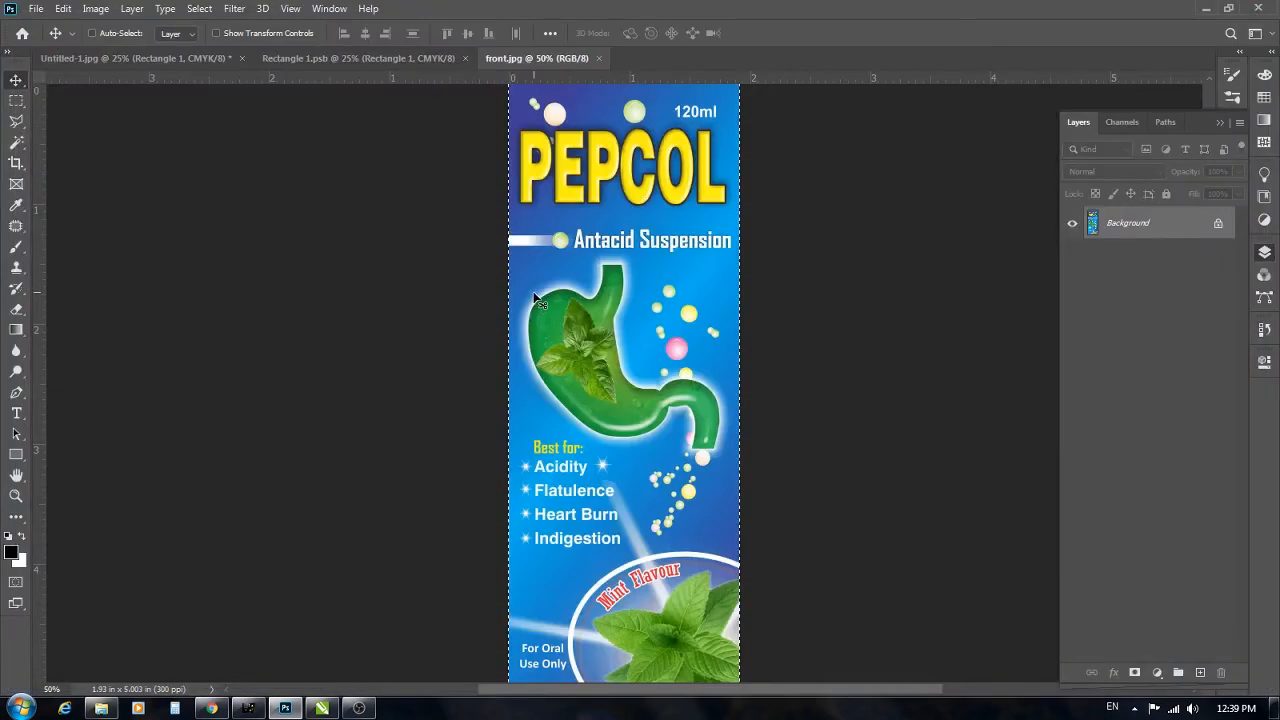
click(92, 33)
click(371, 57)
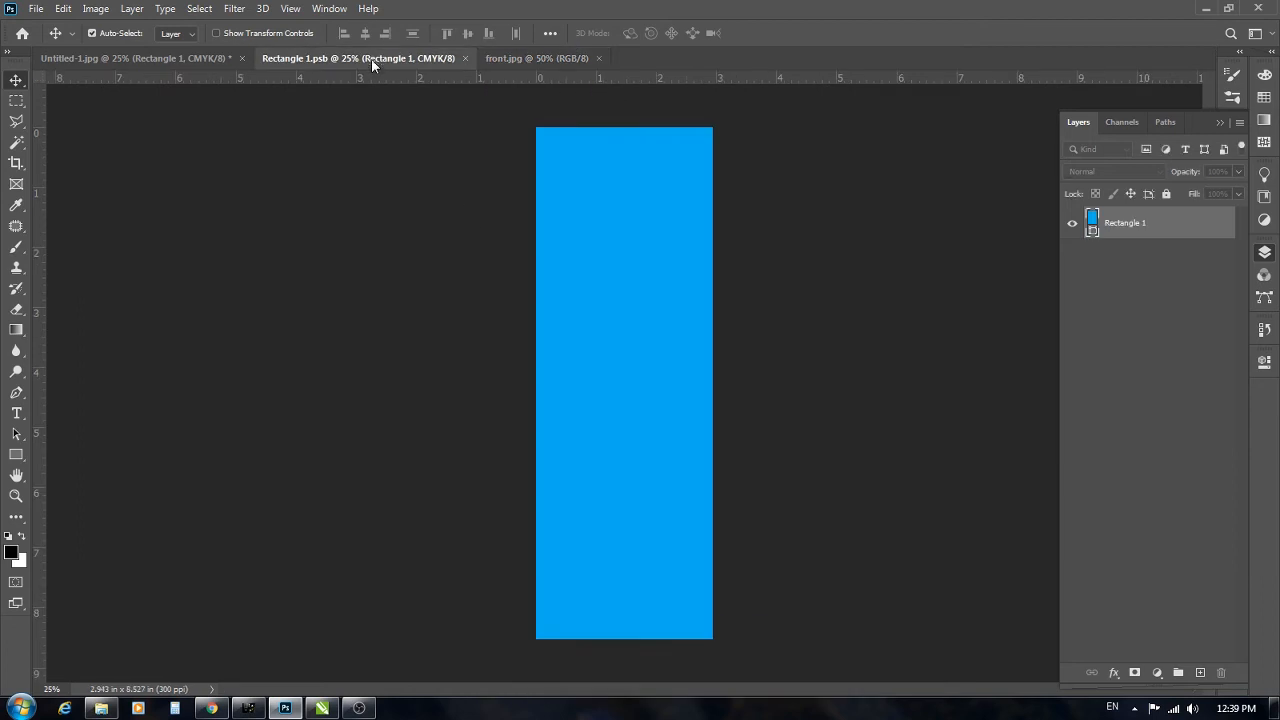
key(ctrl+v)
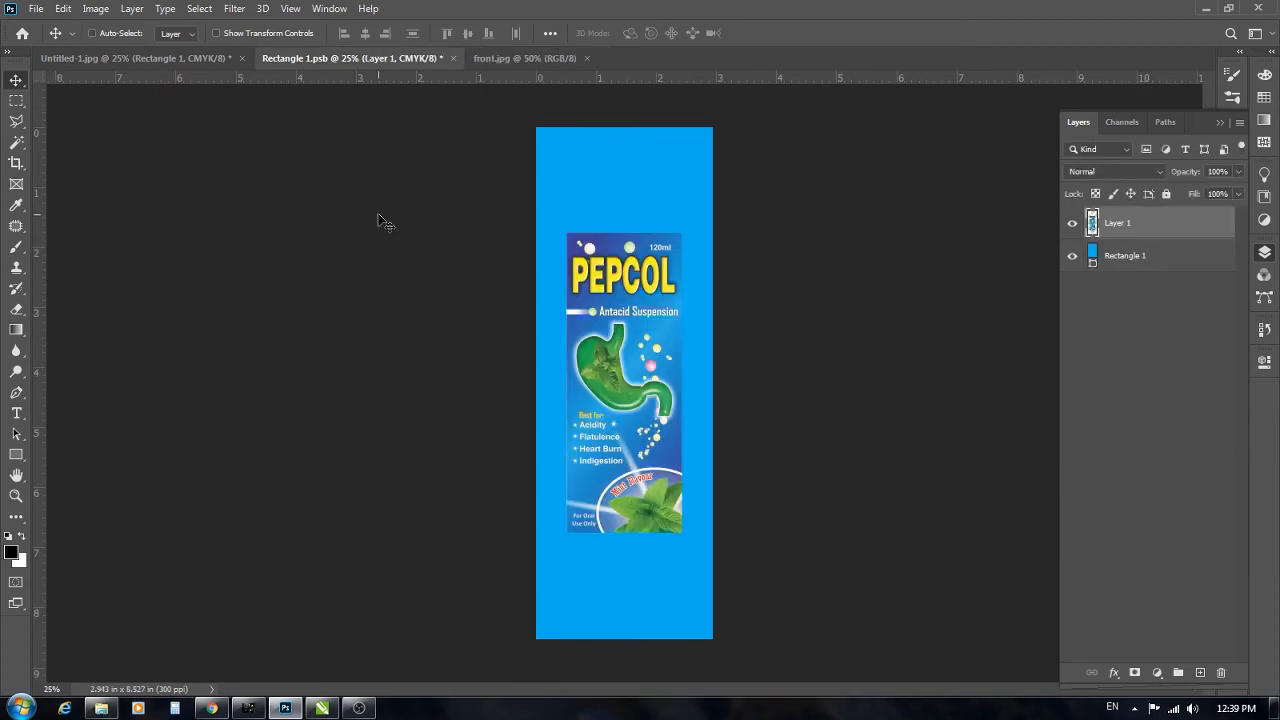
- Stretch the pasted front artwork to about 152.5% width and 170.4% height so it covers the whole blue rectangle, and apply
key(ctrl+t)
drag(682, 233, 725, 156)
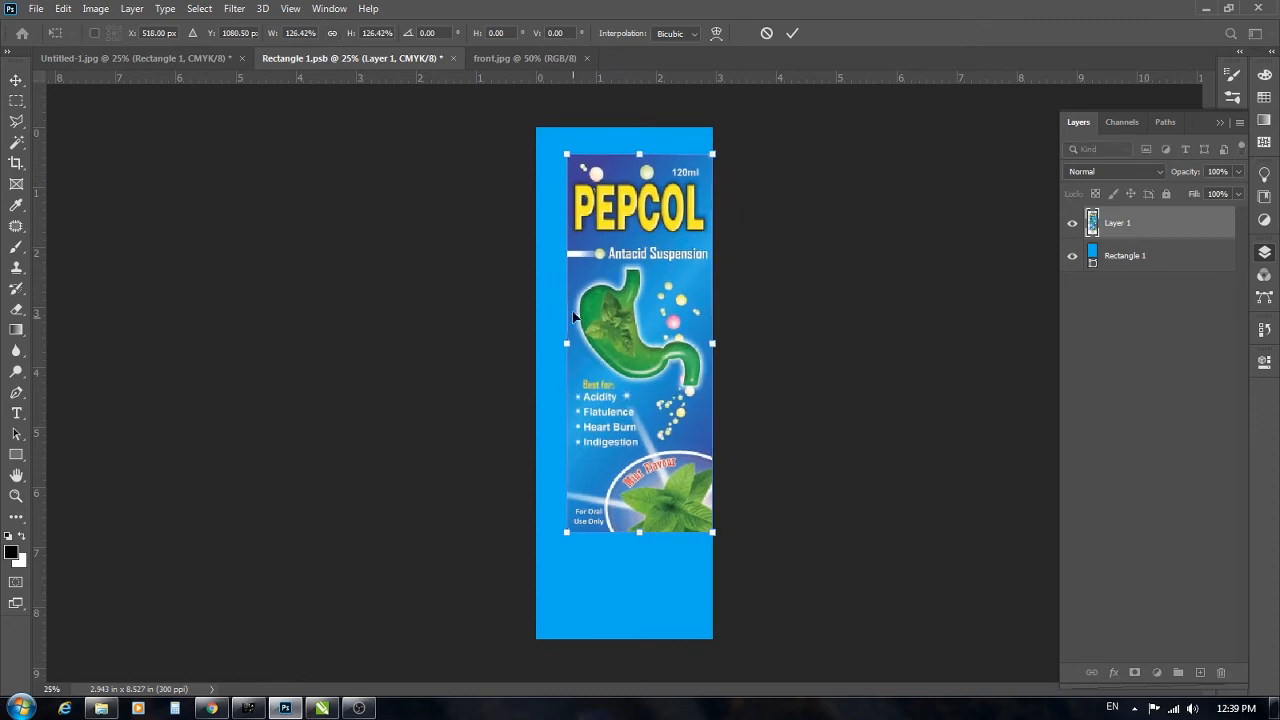
drag(567, 343, 536, 343)
drag(624, 153, 624, 127)
drag(625, 532, 640, 638)
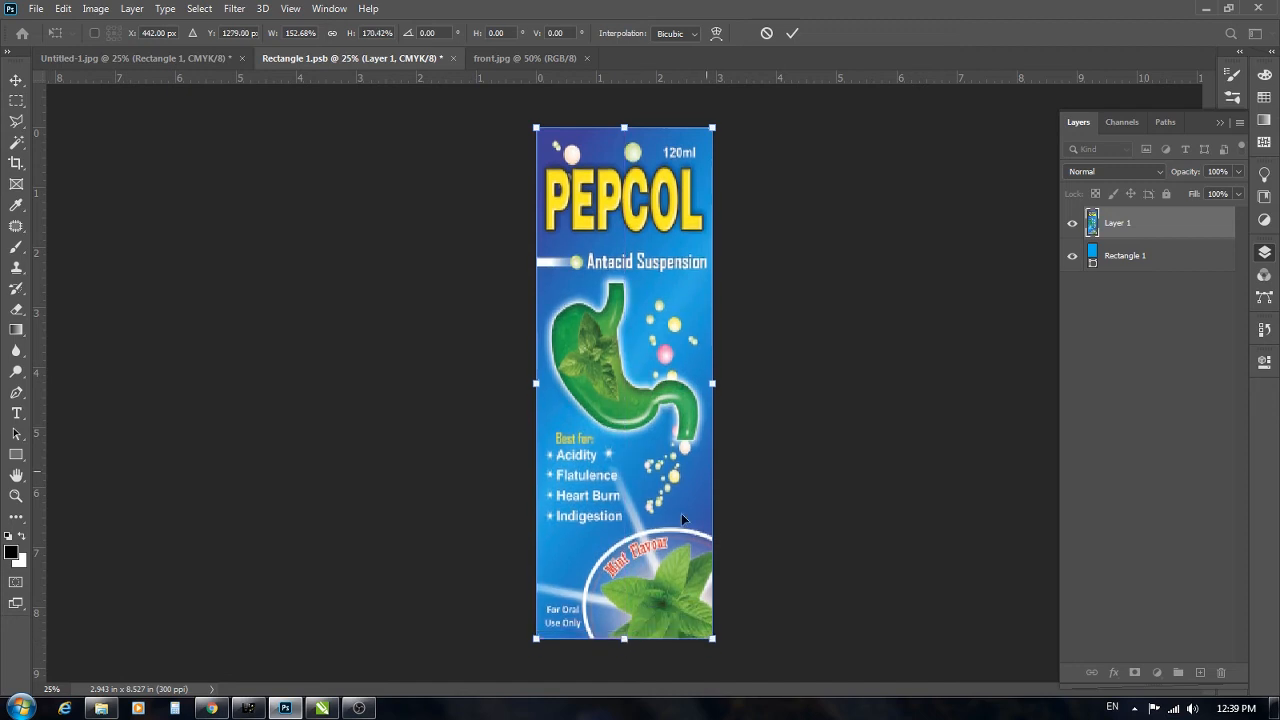
drag(714, 385, 713, 384)
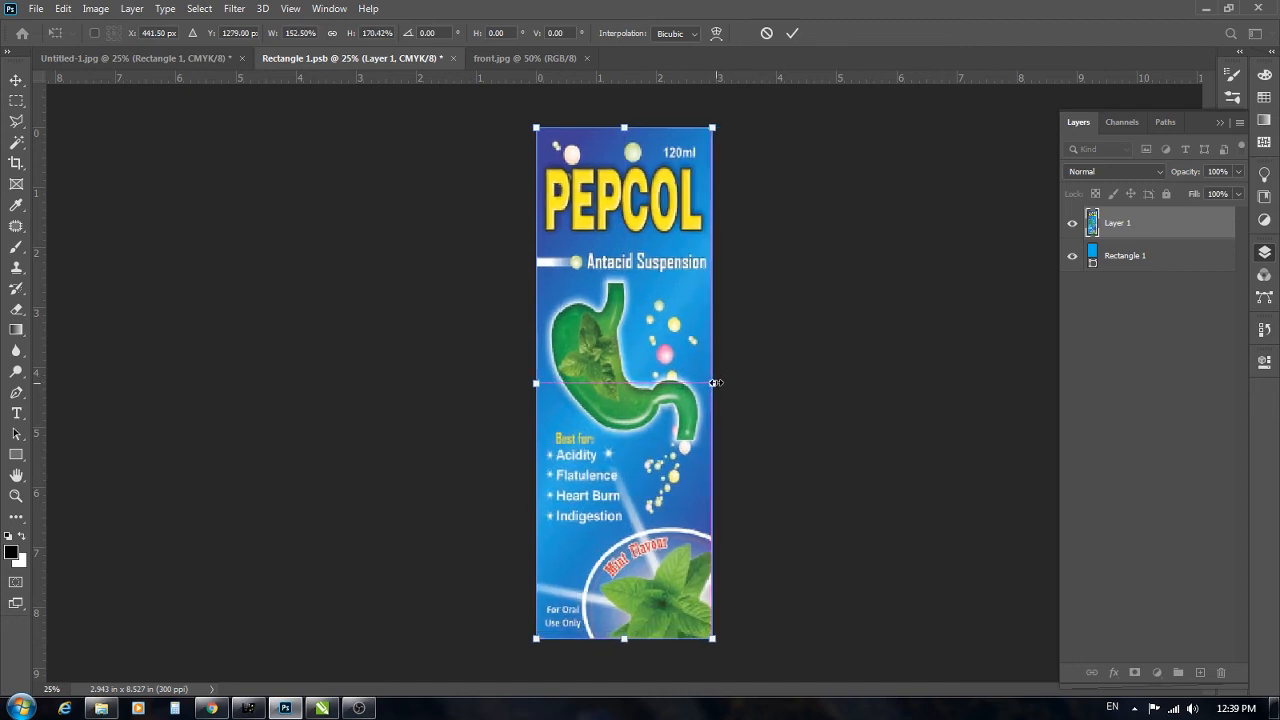
key(Return)
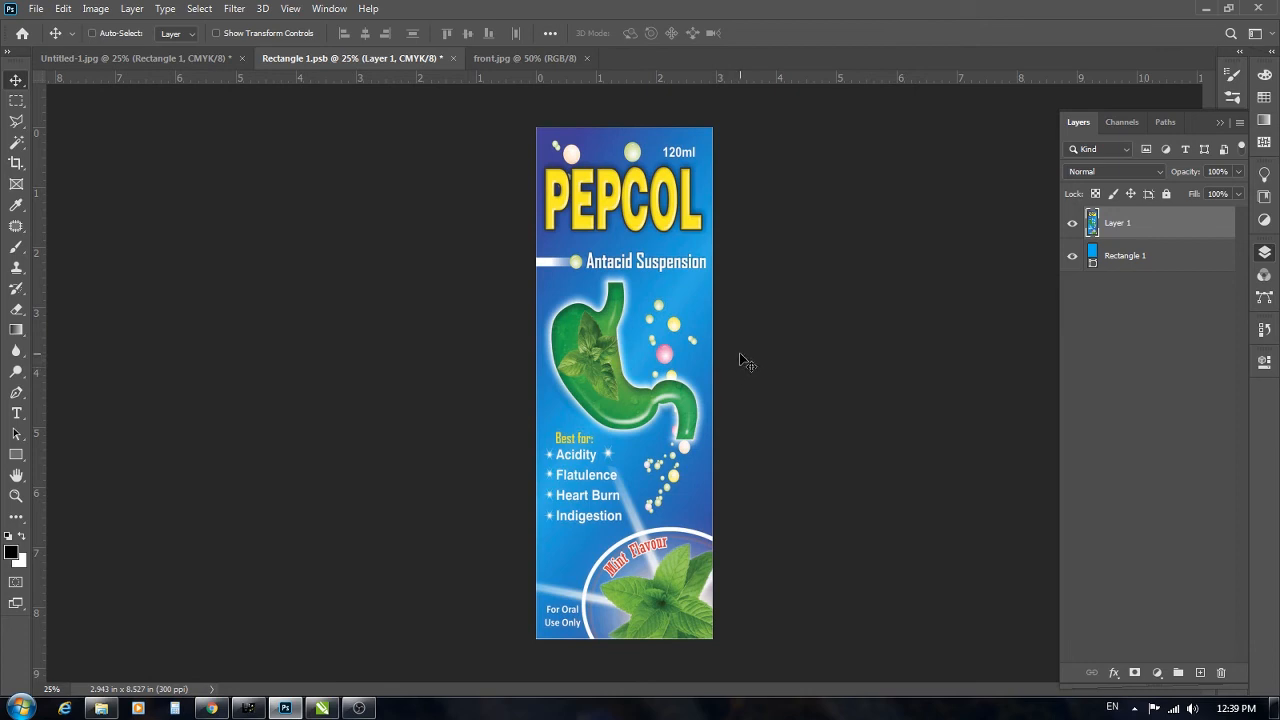
- Save and close the Rectangle 1 smart object document, and close the front image
key(alt+f)
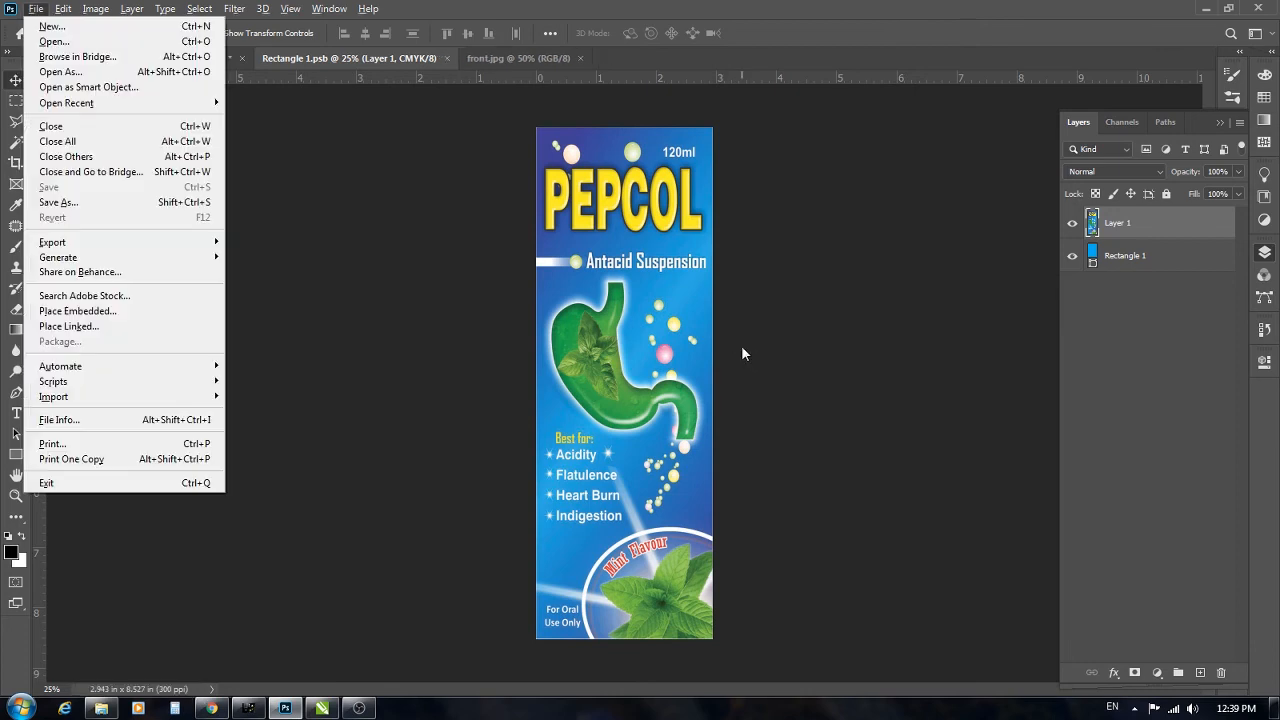
key(c)
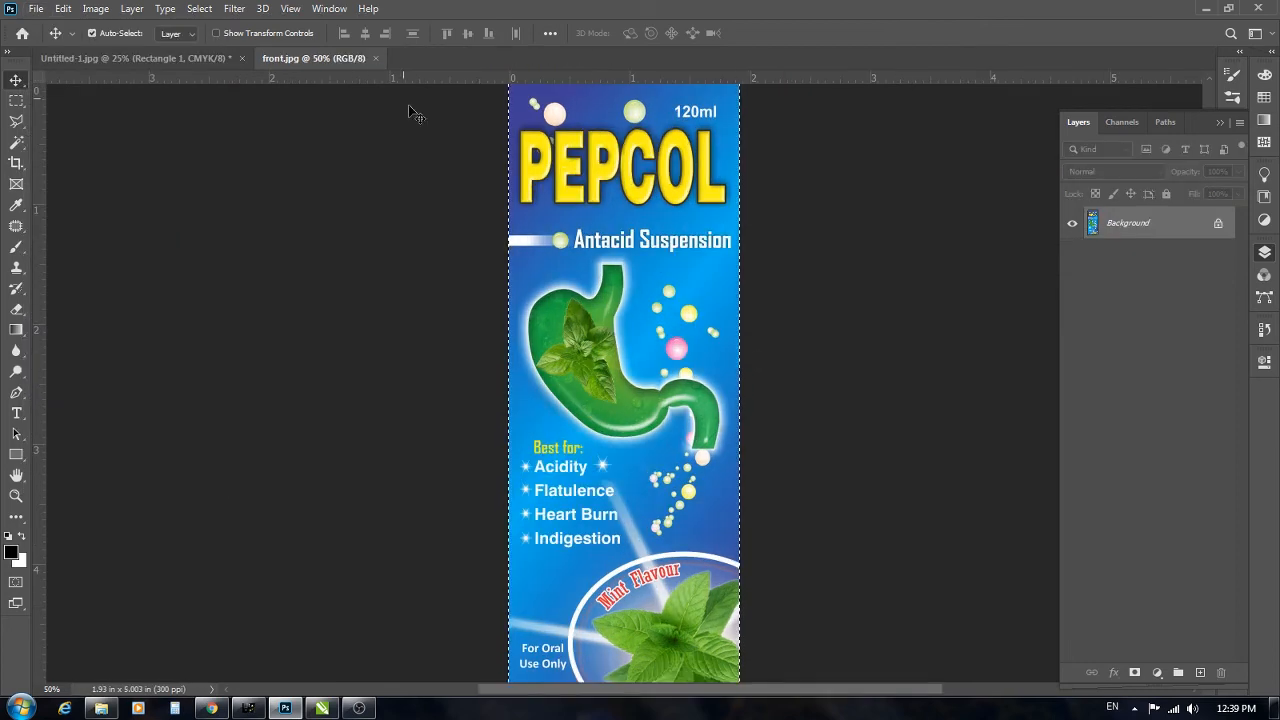
click(376, 58)
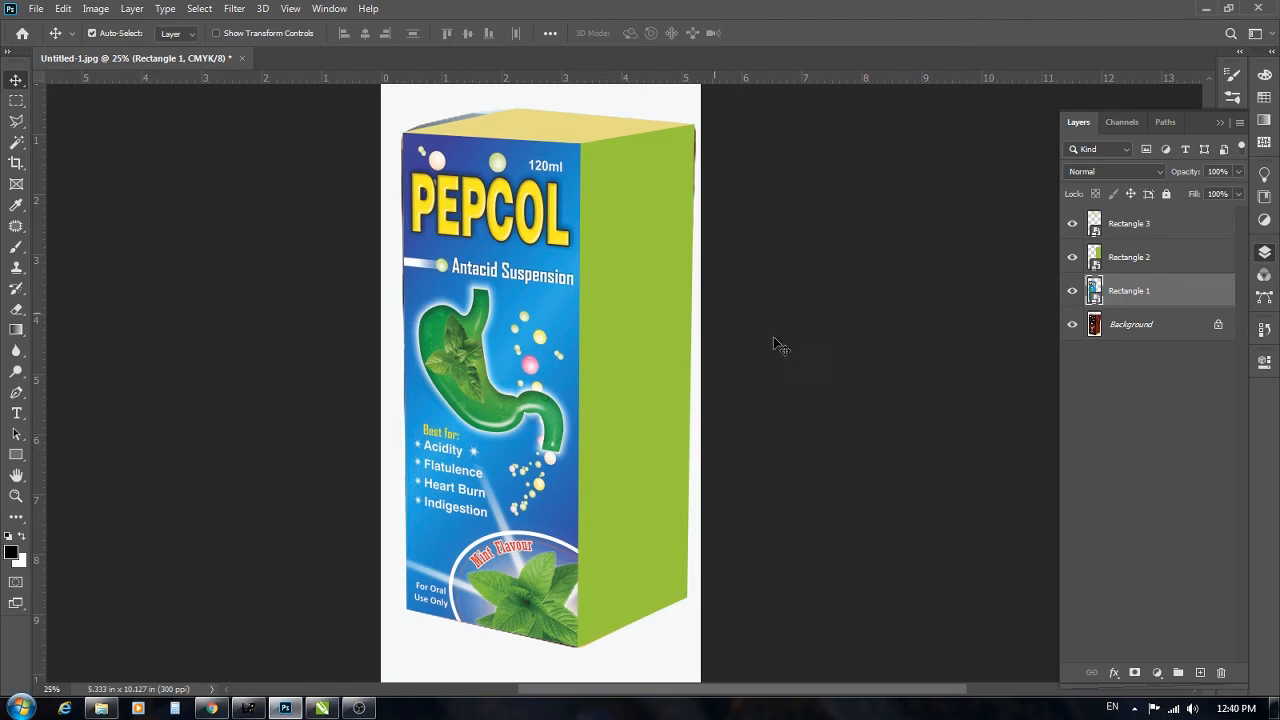
- Open the green side-face smart object's contents and paste in the whole artwork from the side image in the my box folder
double_click(1095, 257)
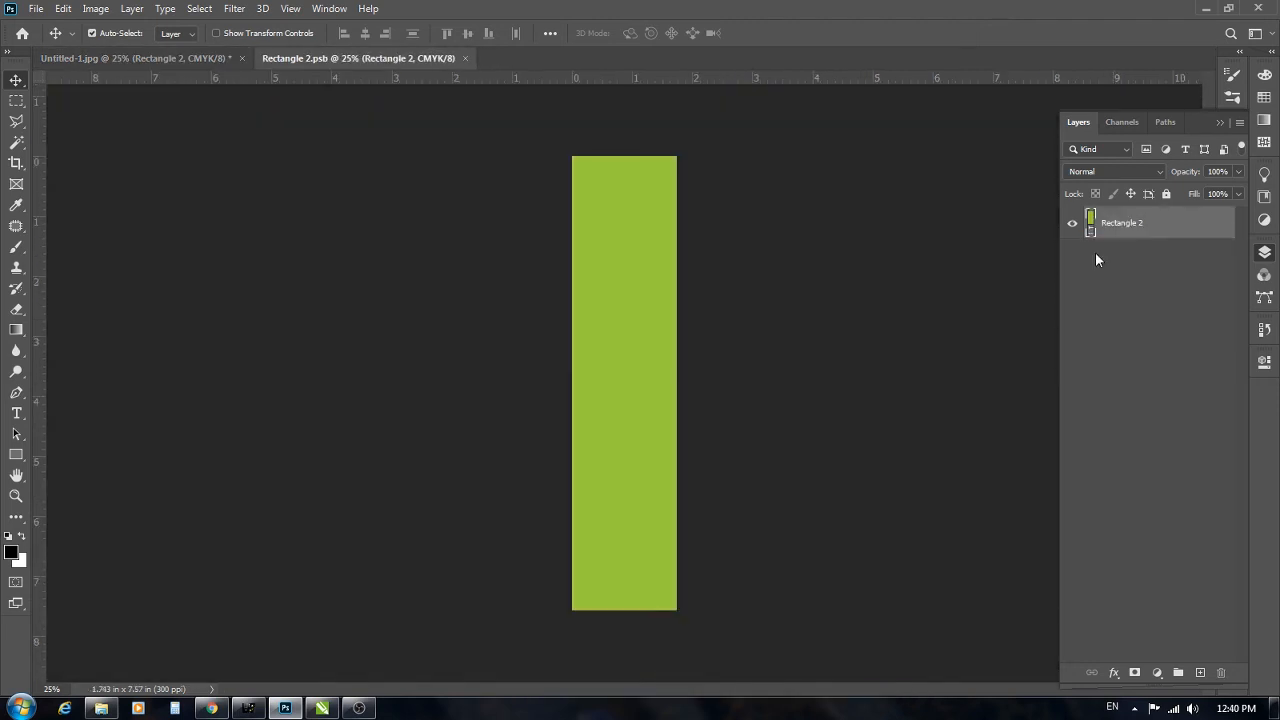
click(35, 8)
click(48, 30)
click(360, 140)
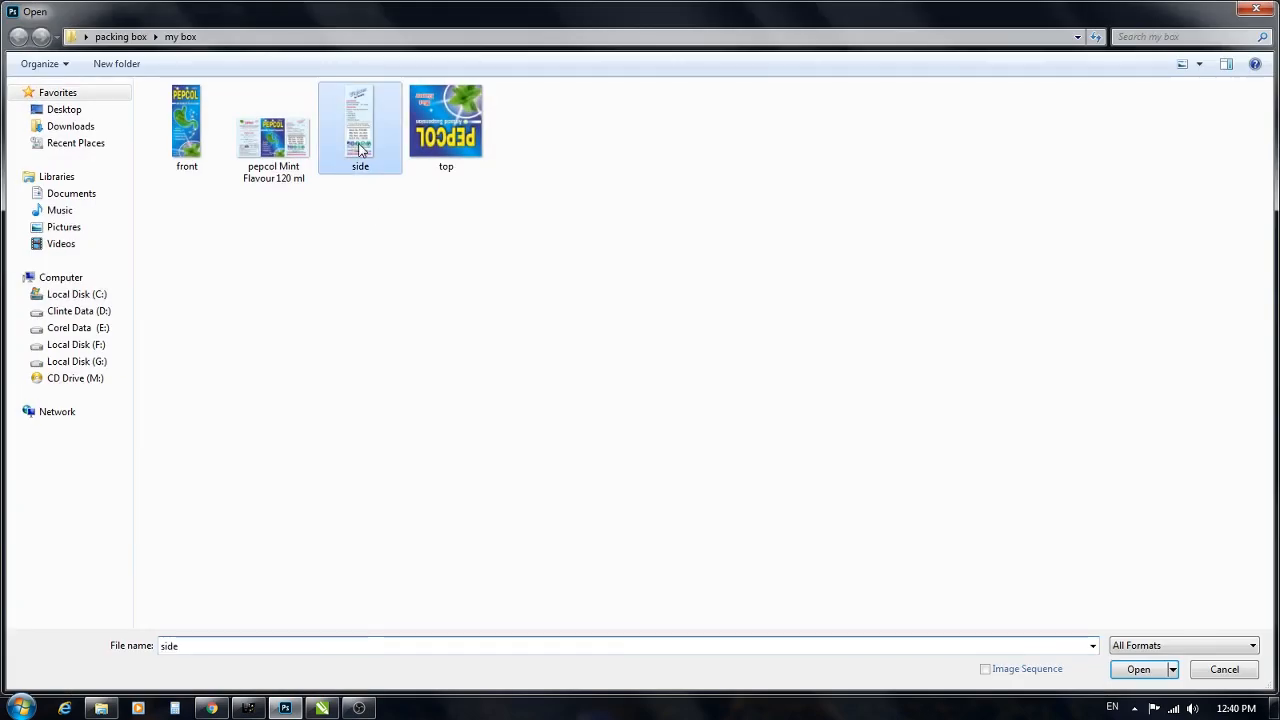
double_click(357, 138)
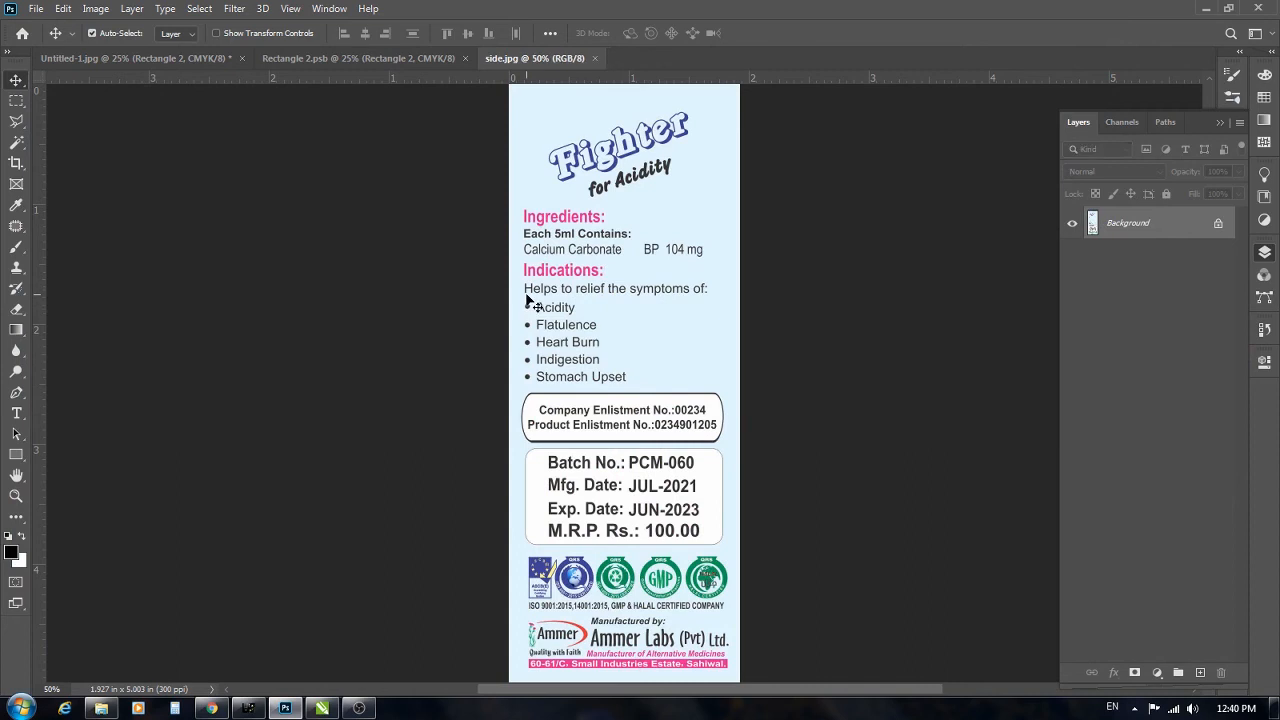
key(ctrl+a)
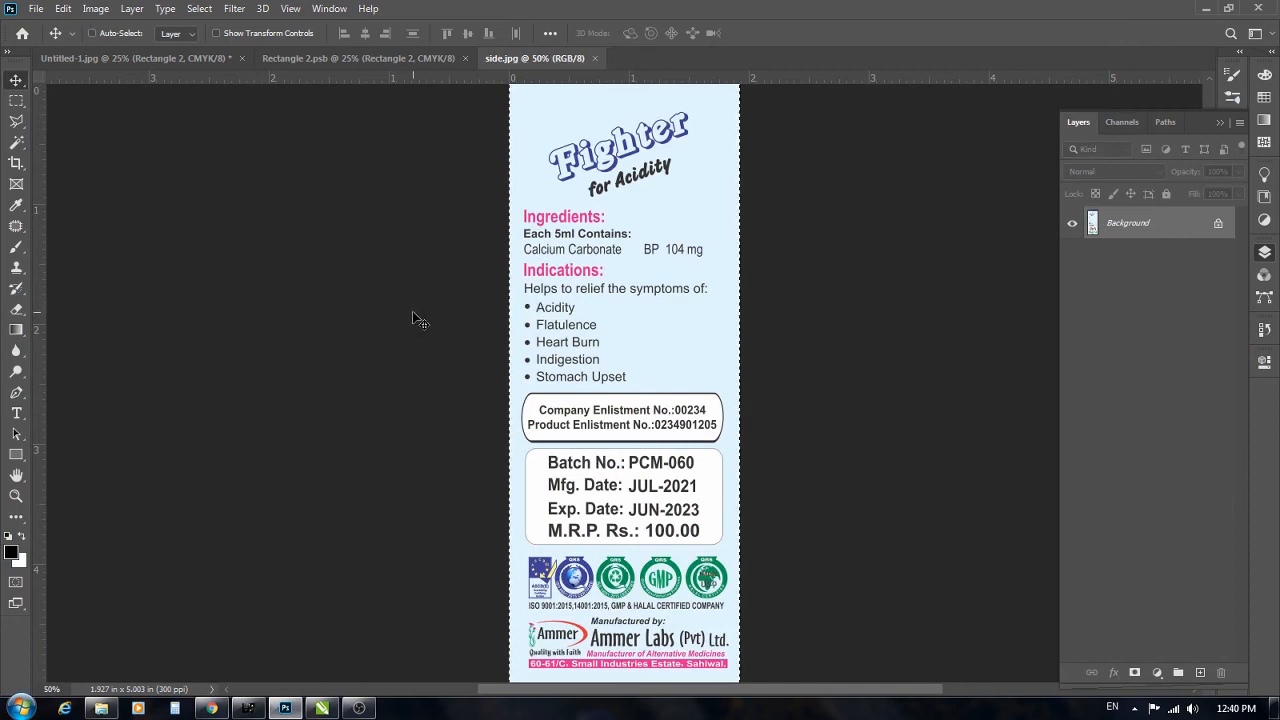
click(385, 58)
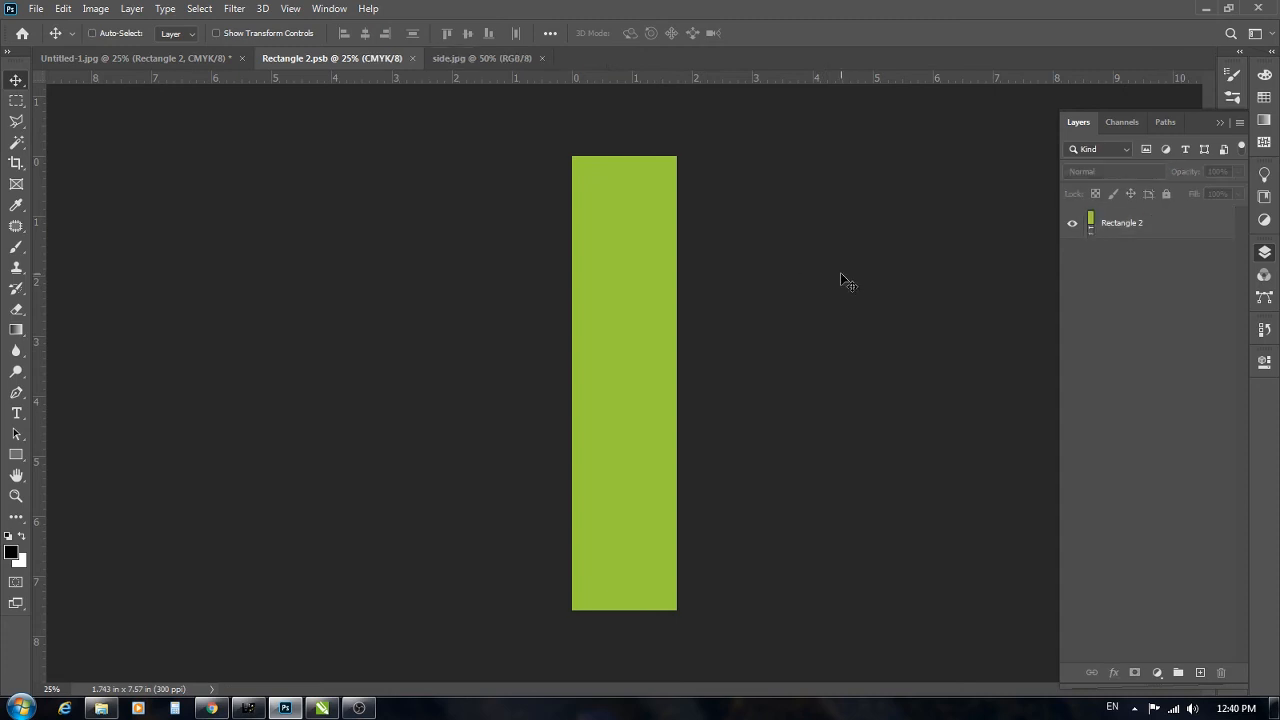
key(ctrl+v)
- Resize the pasted side artwork to cover the whole green rectangle exactly, and apply the transform
key(ctrl+t)
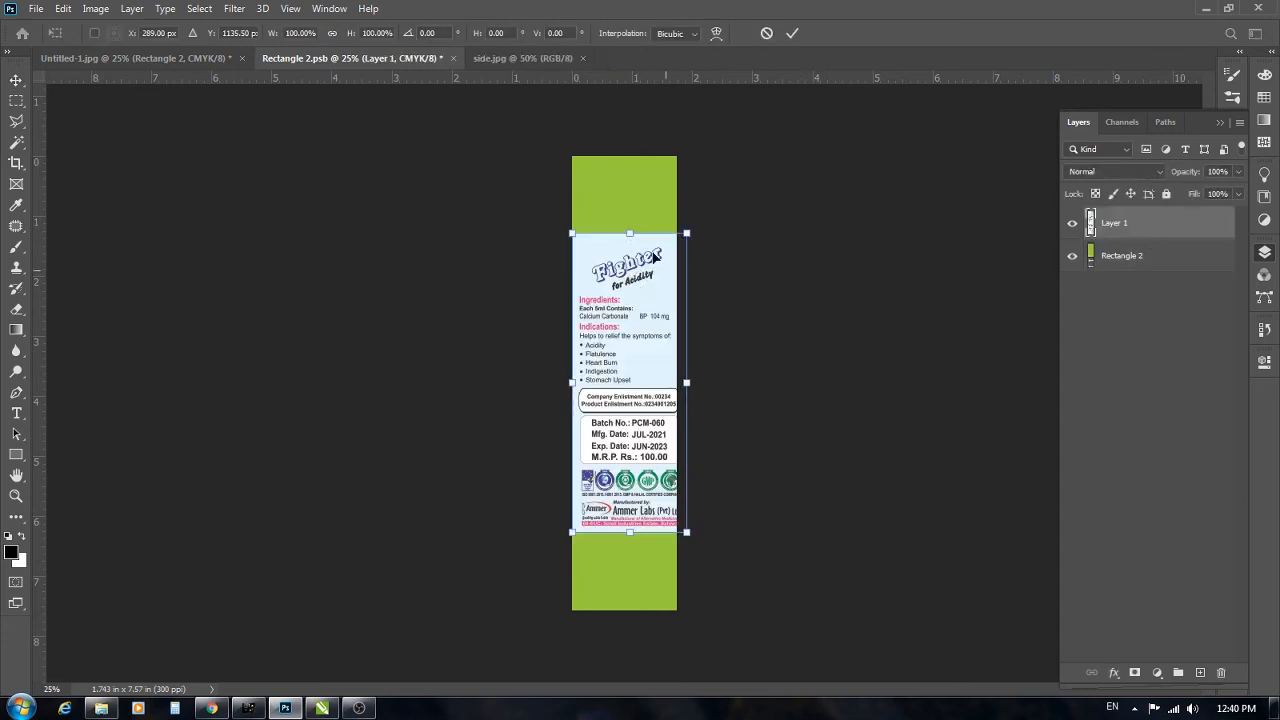
drag(686, 383, 676, 383)
drag(624, 233, 623, 157)
drag(624, 531, 631, 613)
key(Return)
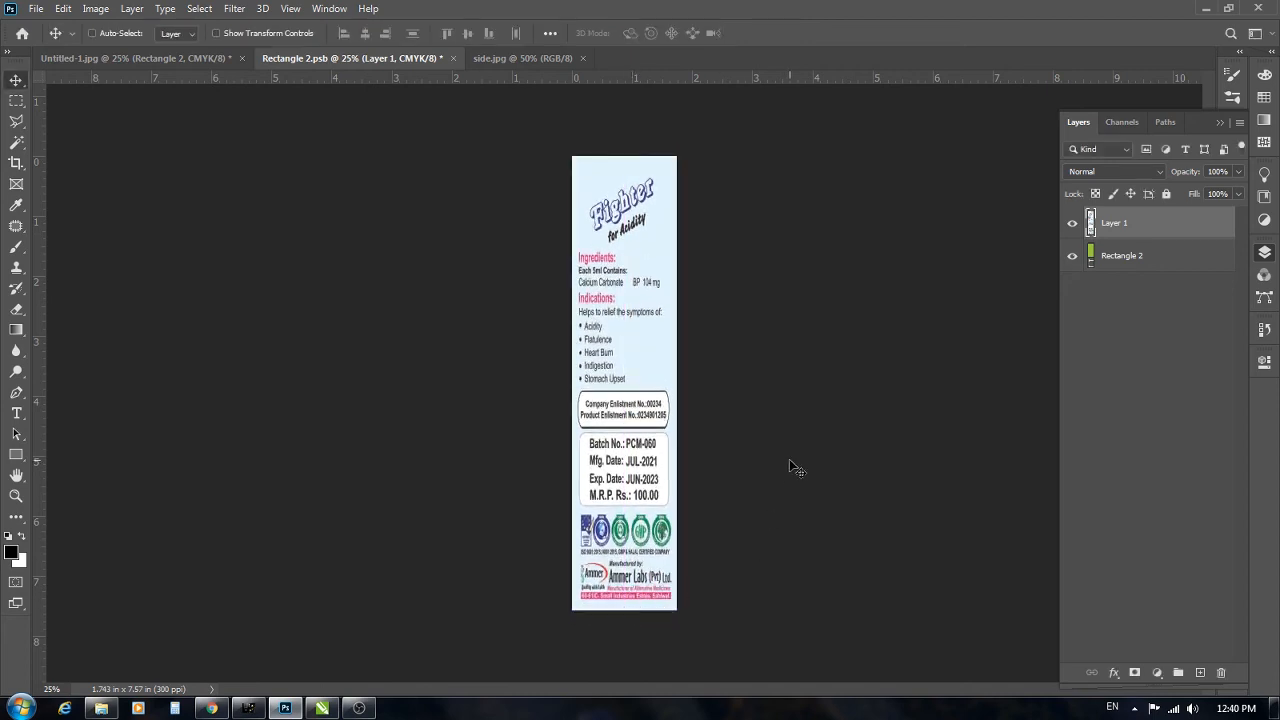
- Save and close the Rectangle 2 smart object document, and close the side image
key(ctrl+s)
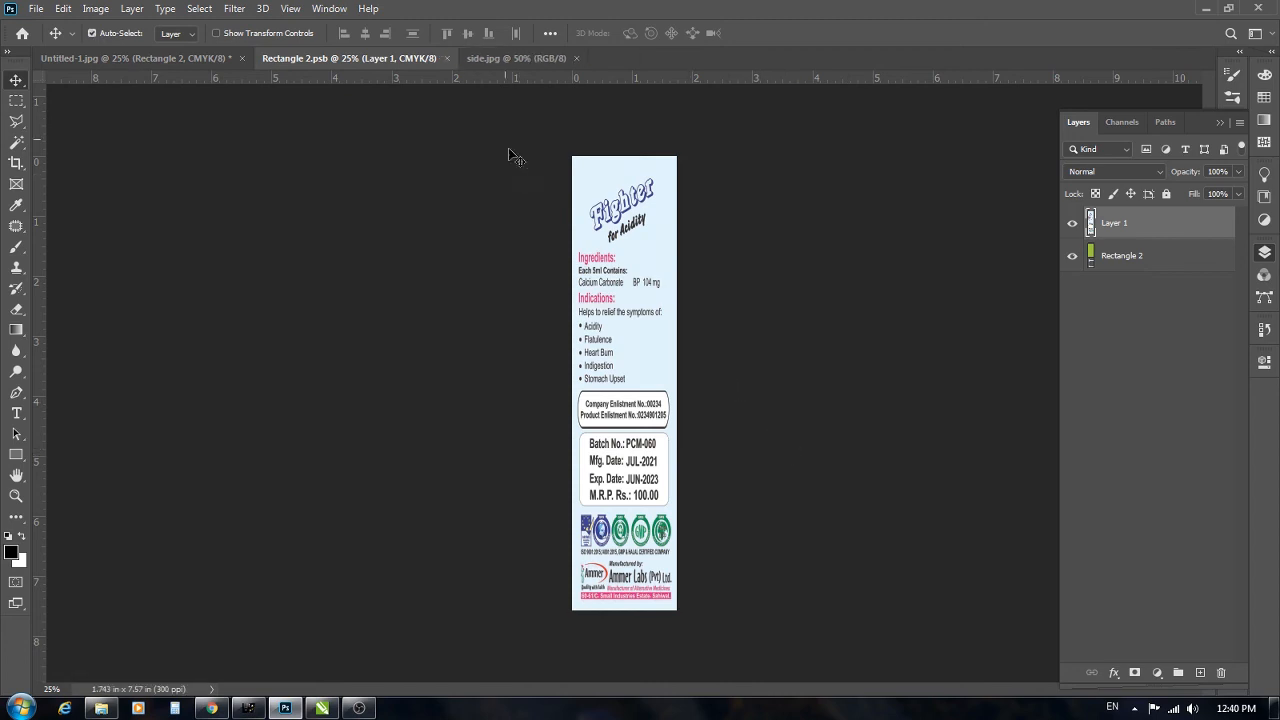
click(447, 58)
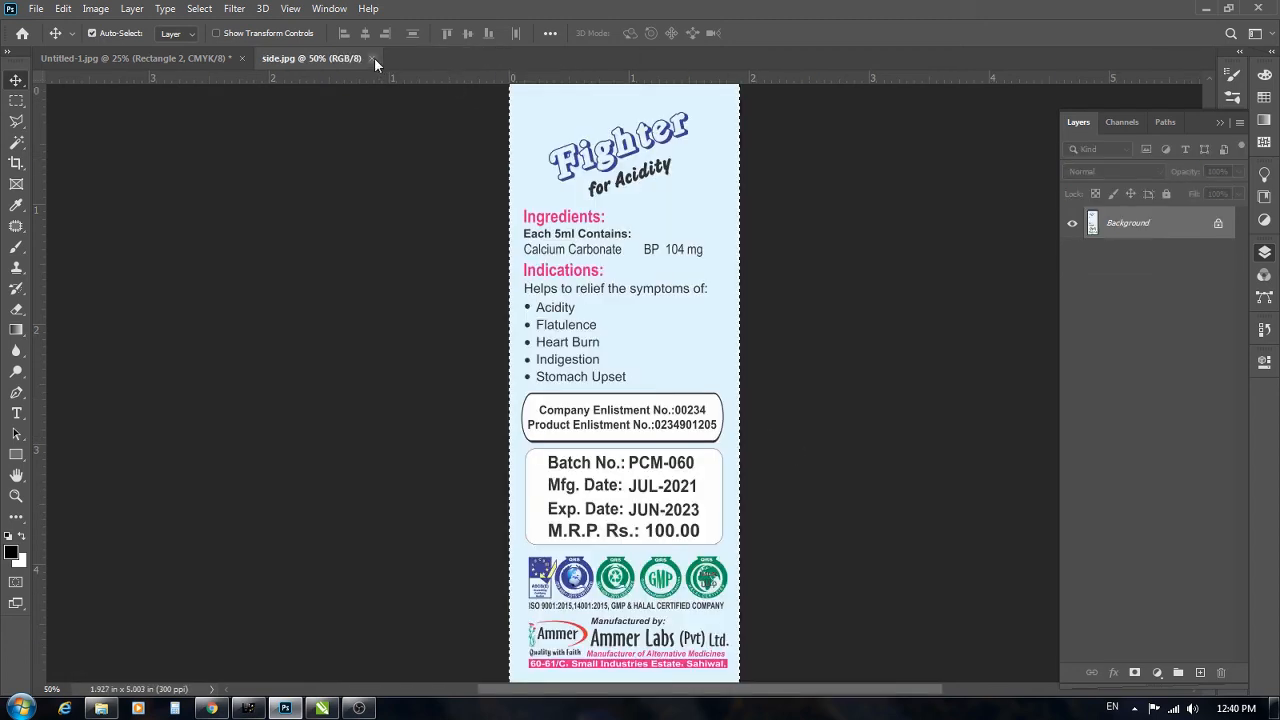
click(374, 58)
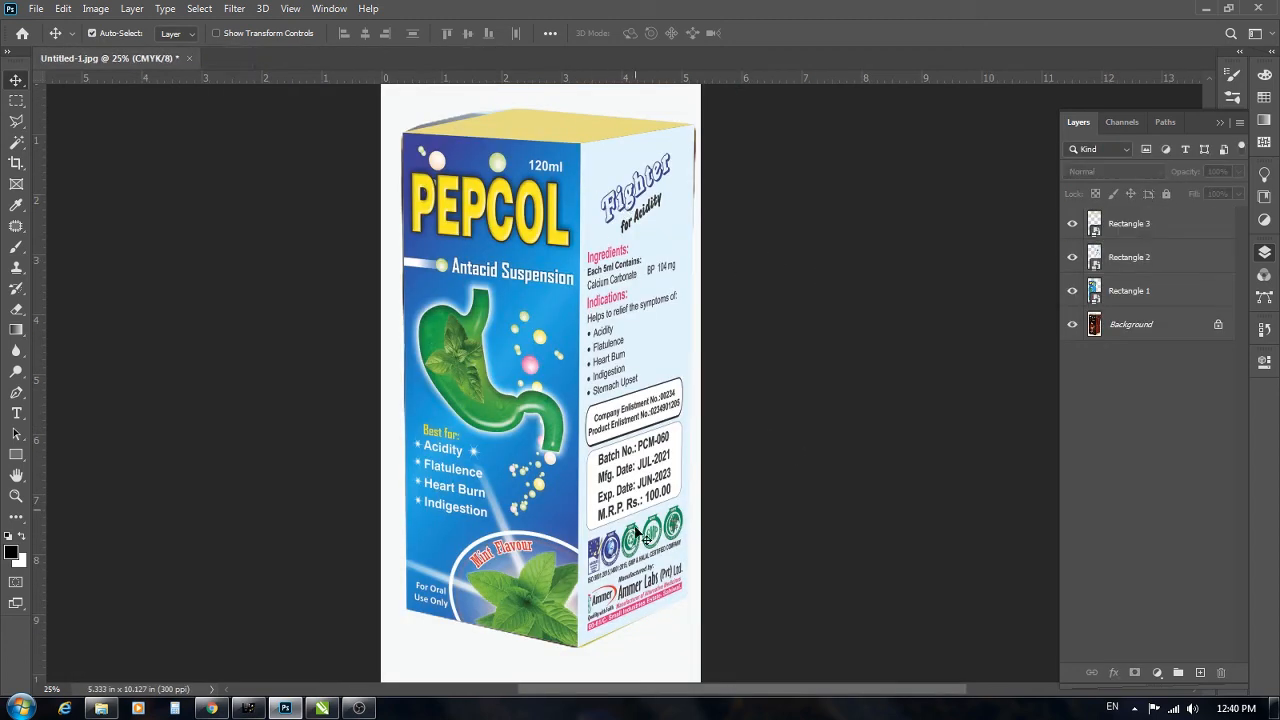
- Open the contents of the pale yellow top-face smart object, Rectangle 3, for editing
click(577, 137)
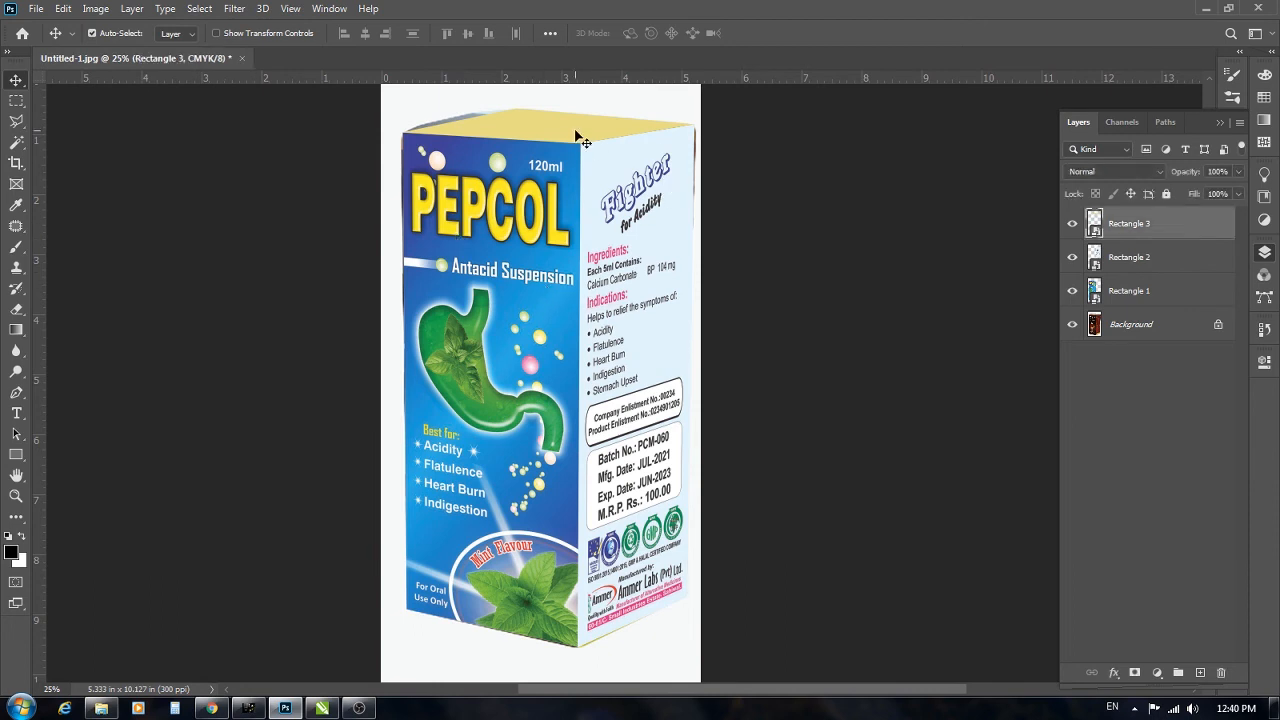
double_click(1094, 222)
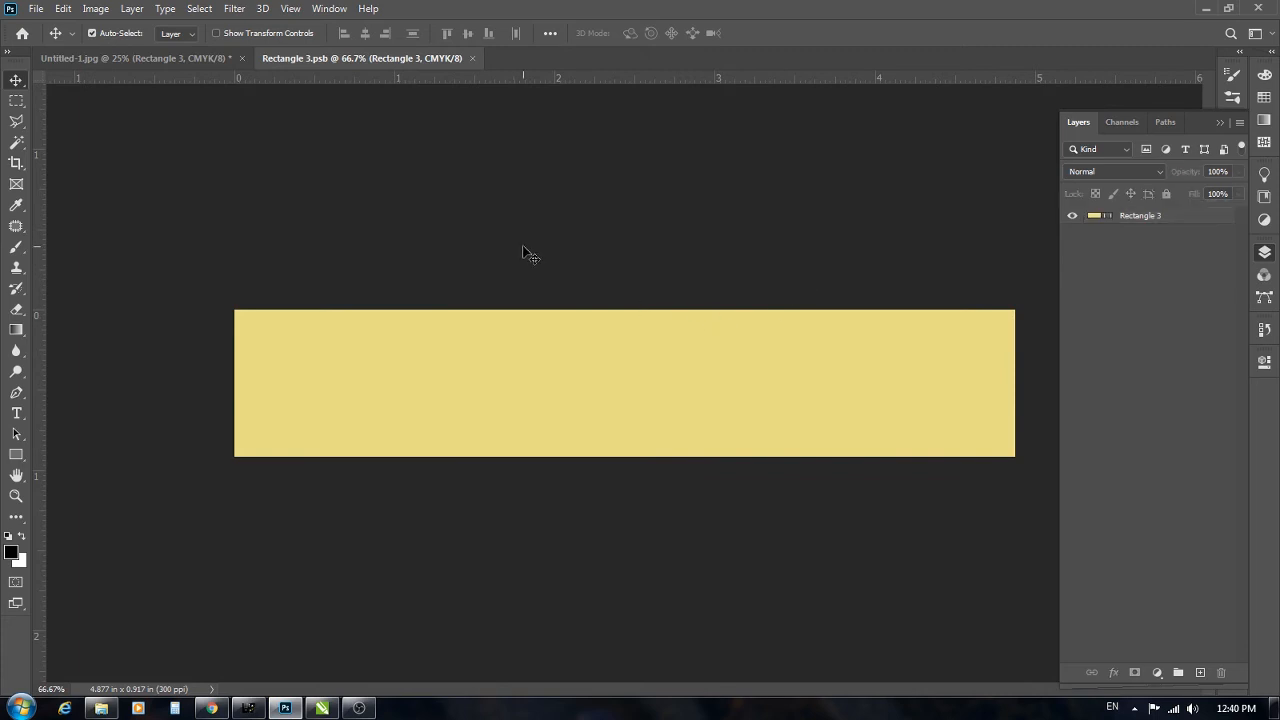
- Open the top image from the my box folder and paste its whole artwork into the Rectangle 3 document
click(35, 8)
click(46, 42)
double_click(458, 160)
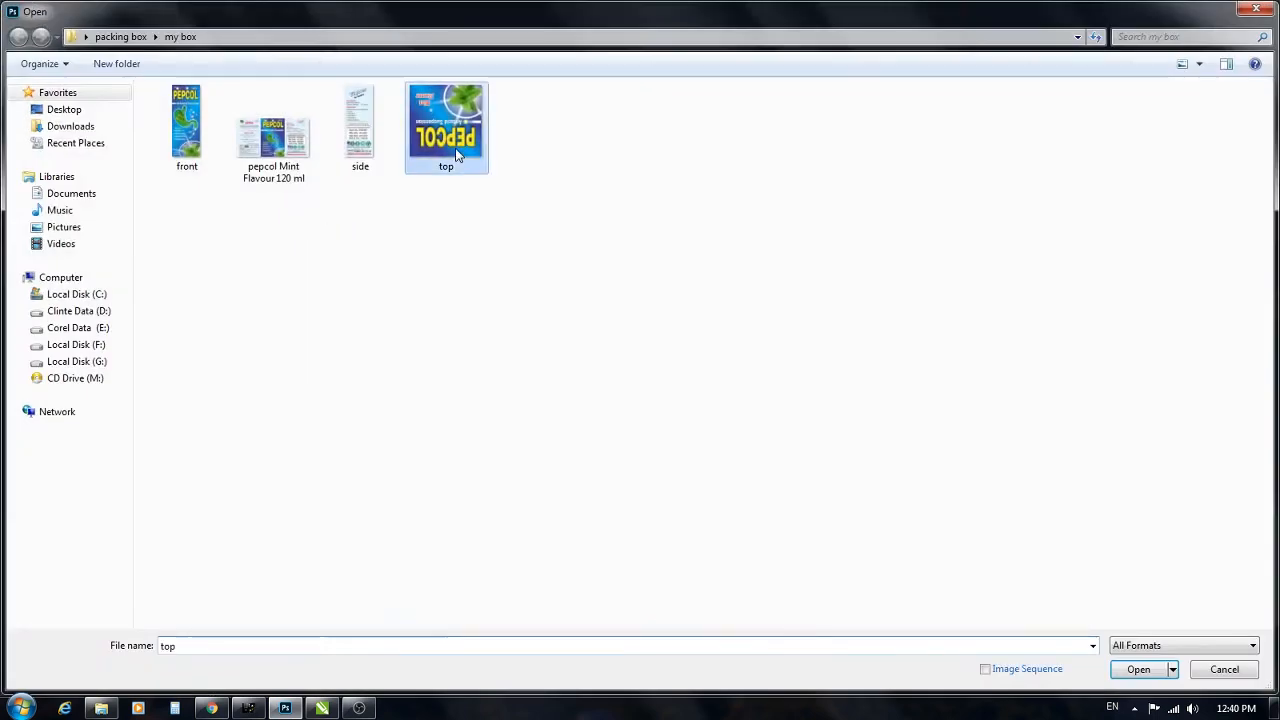
key(ctrl+a)
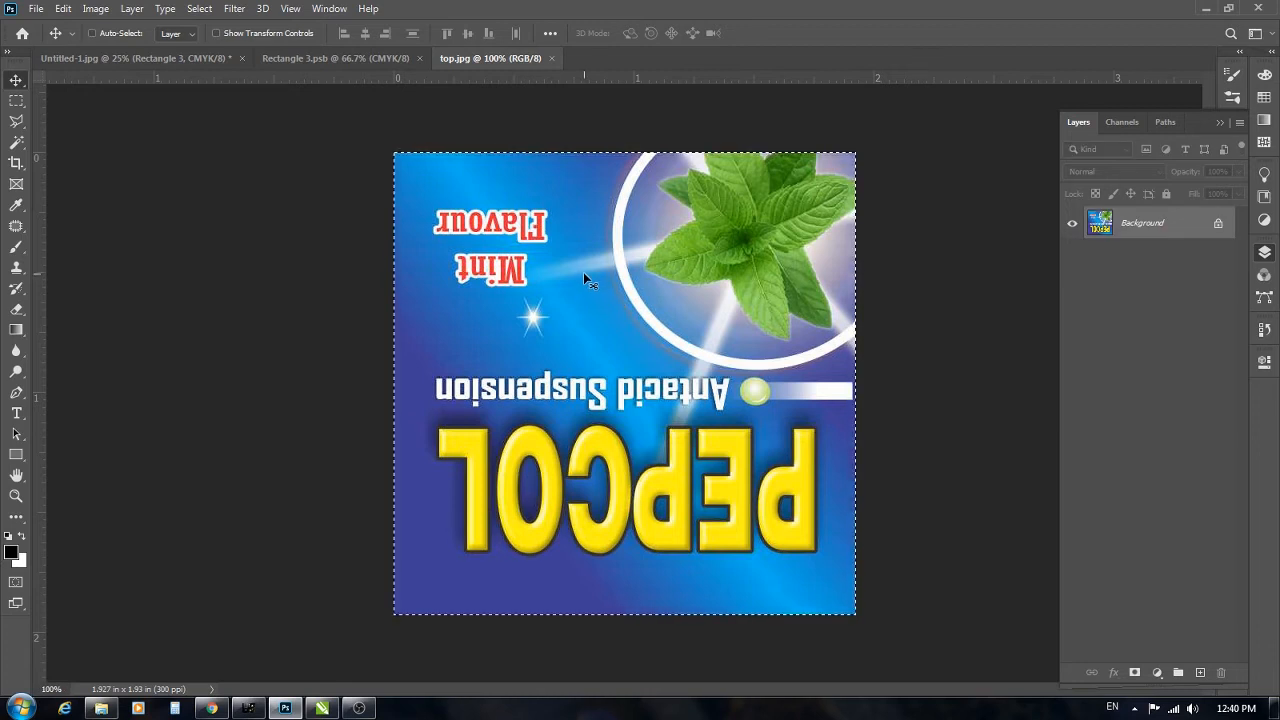
click(327, 60)
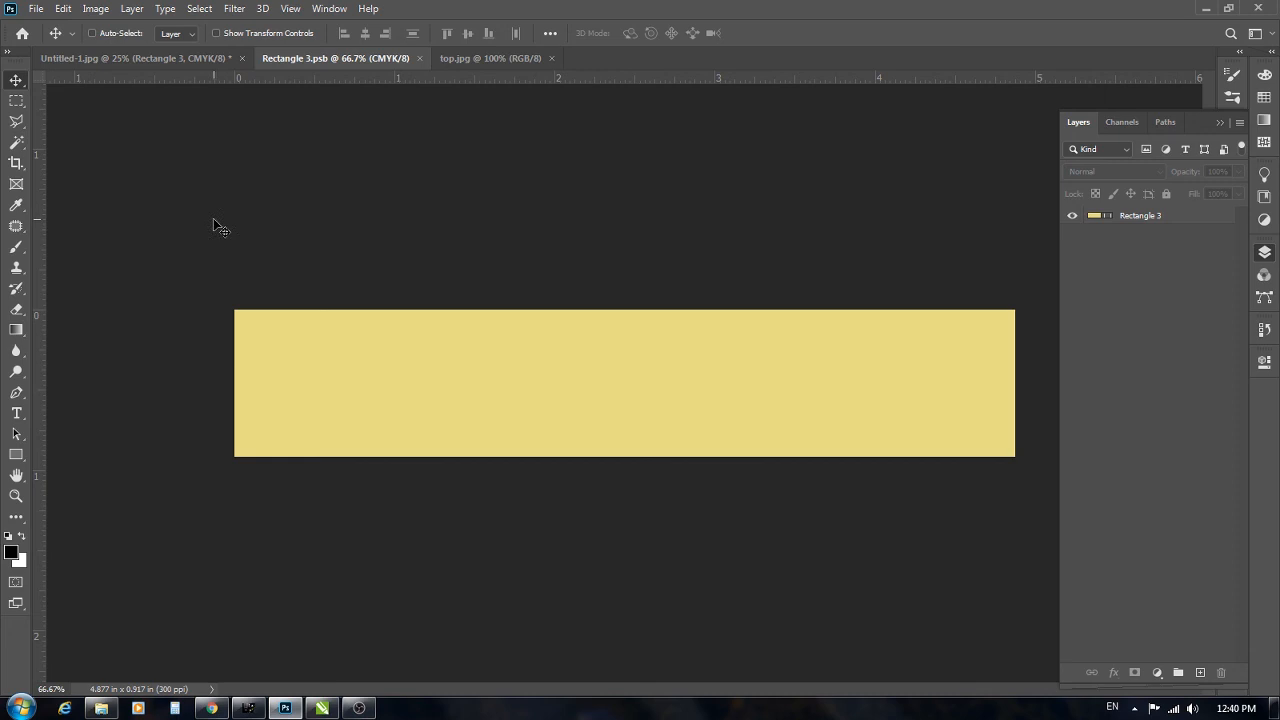
key(ctrl+v)
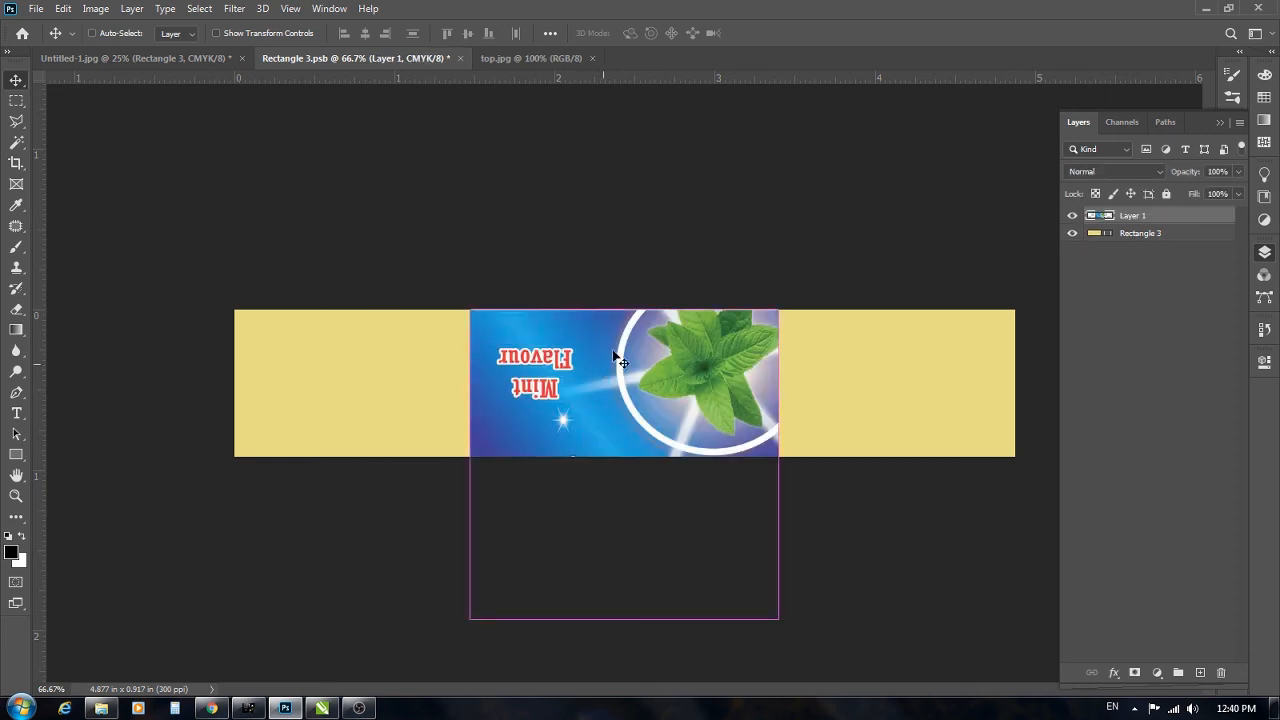
- Resize the pasted top artwork to cover the whole yellow rectangle exactly, and apply the transform
key(ctrl+t)
drag(617, 620, 624, 457)
drag(780, 383, 1015, 383)
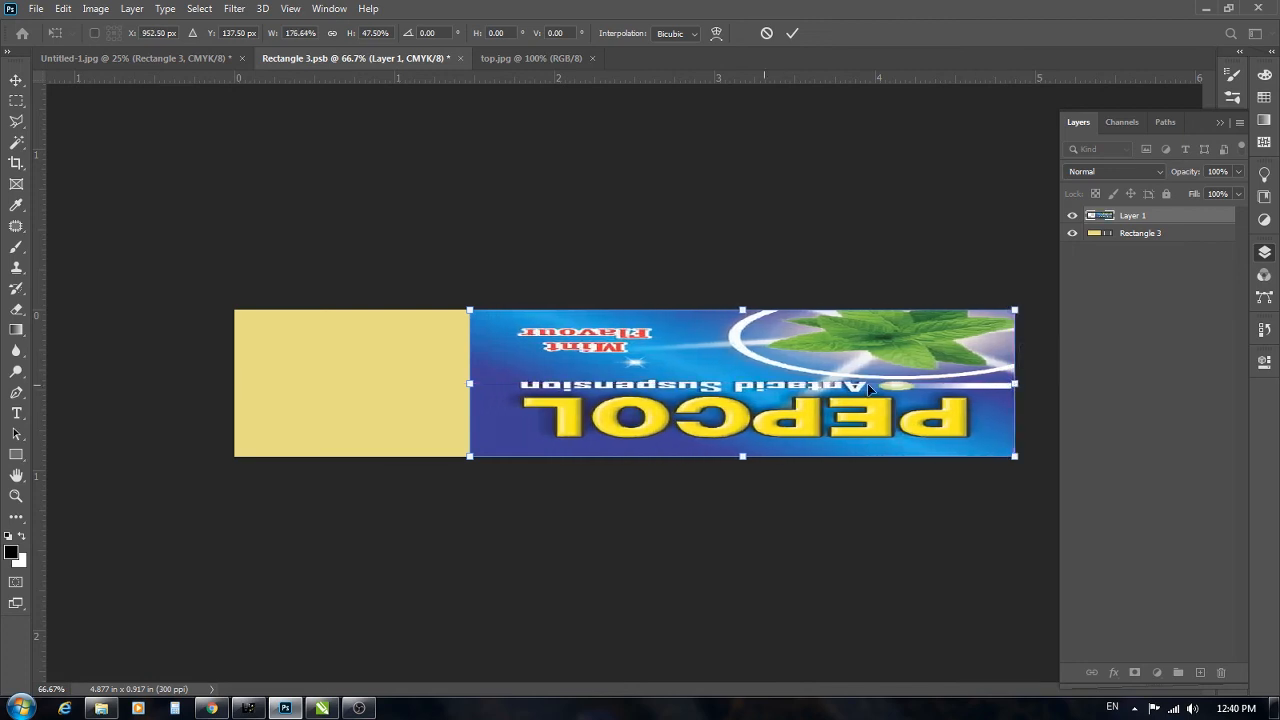
drag(471, 383, 236, 386)
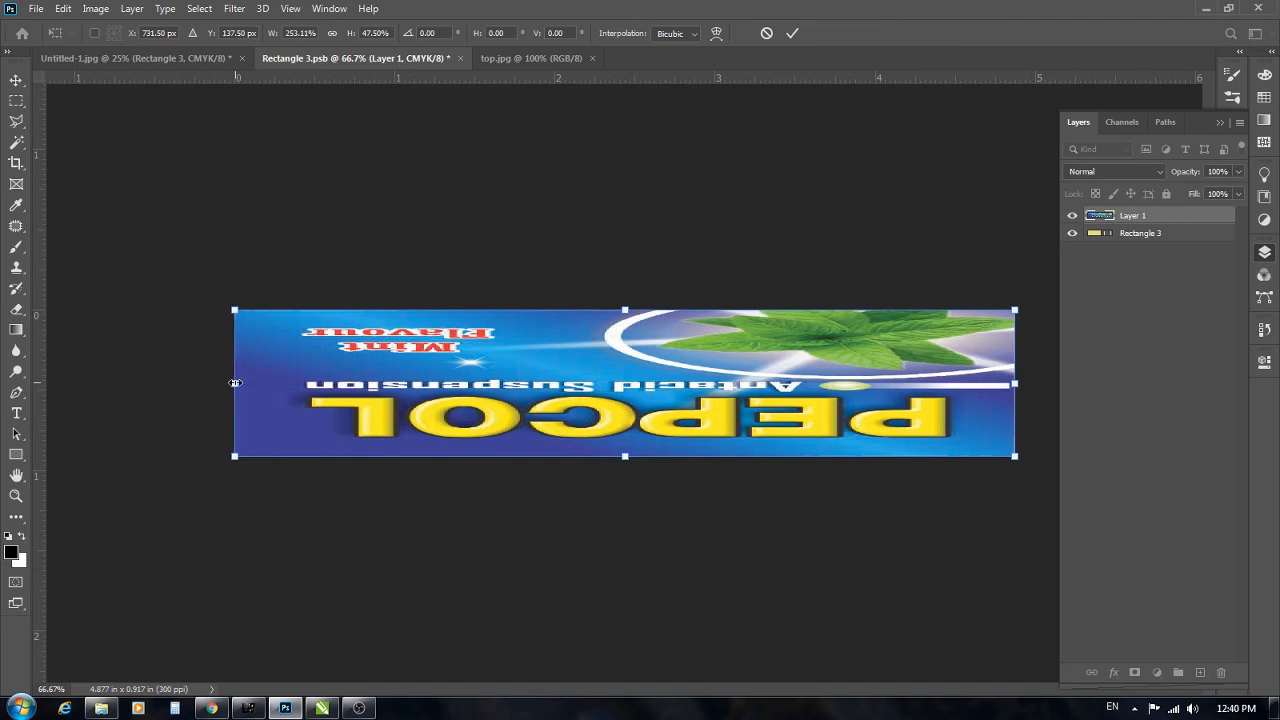
key(Return)
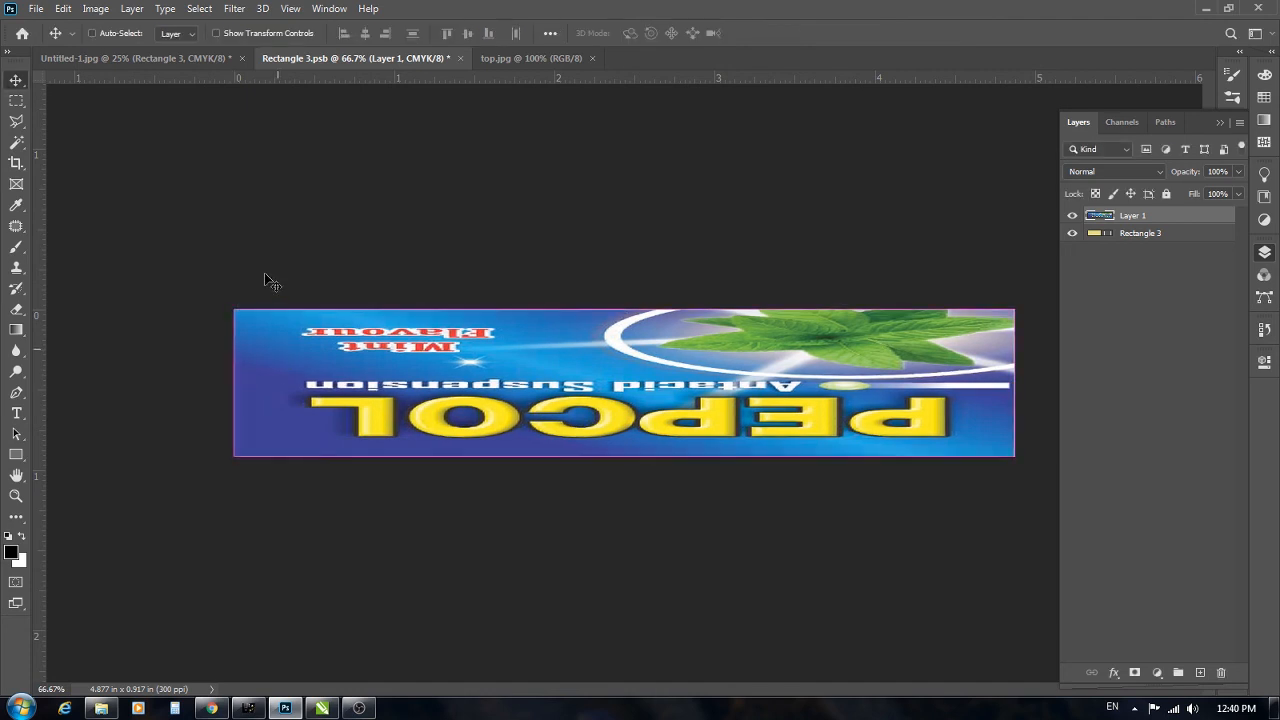
- Save and close the Rectangle 3 smart object document, and close the top image
key(ctrl+s)
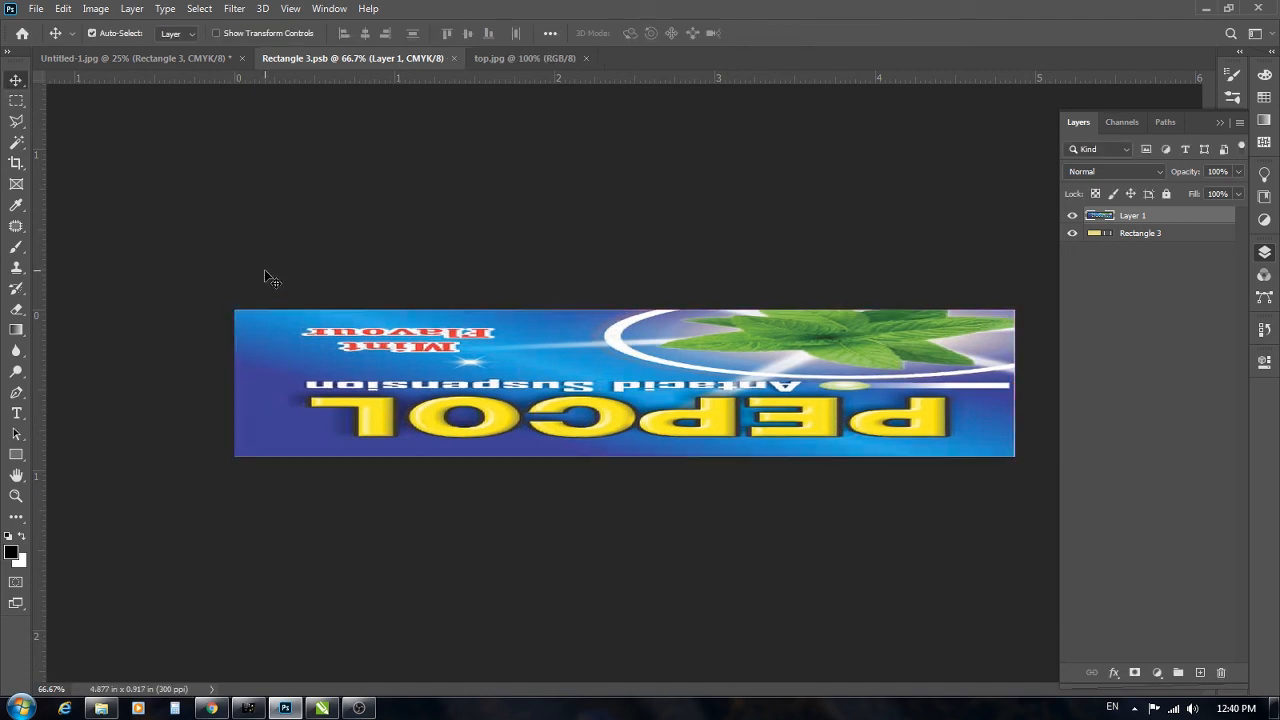
click(454, 58)
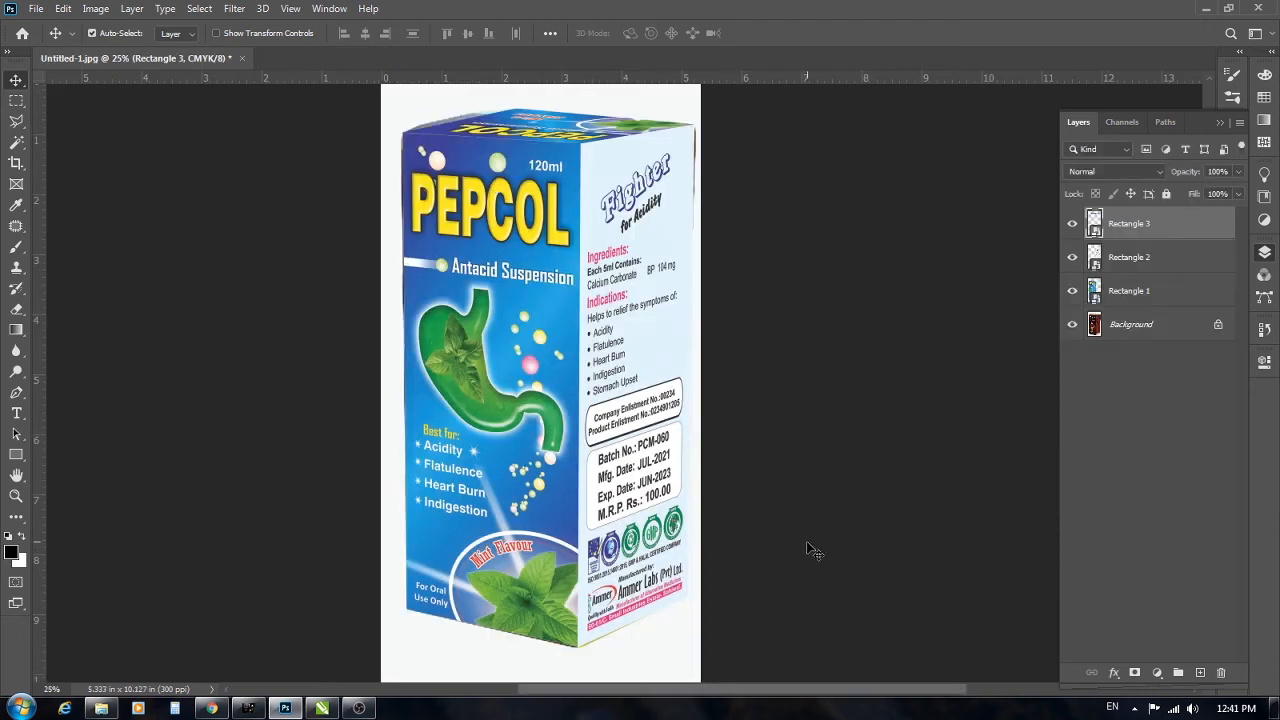
click(814, 489)
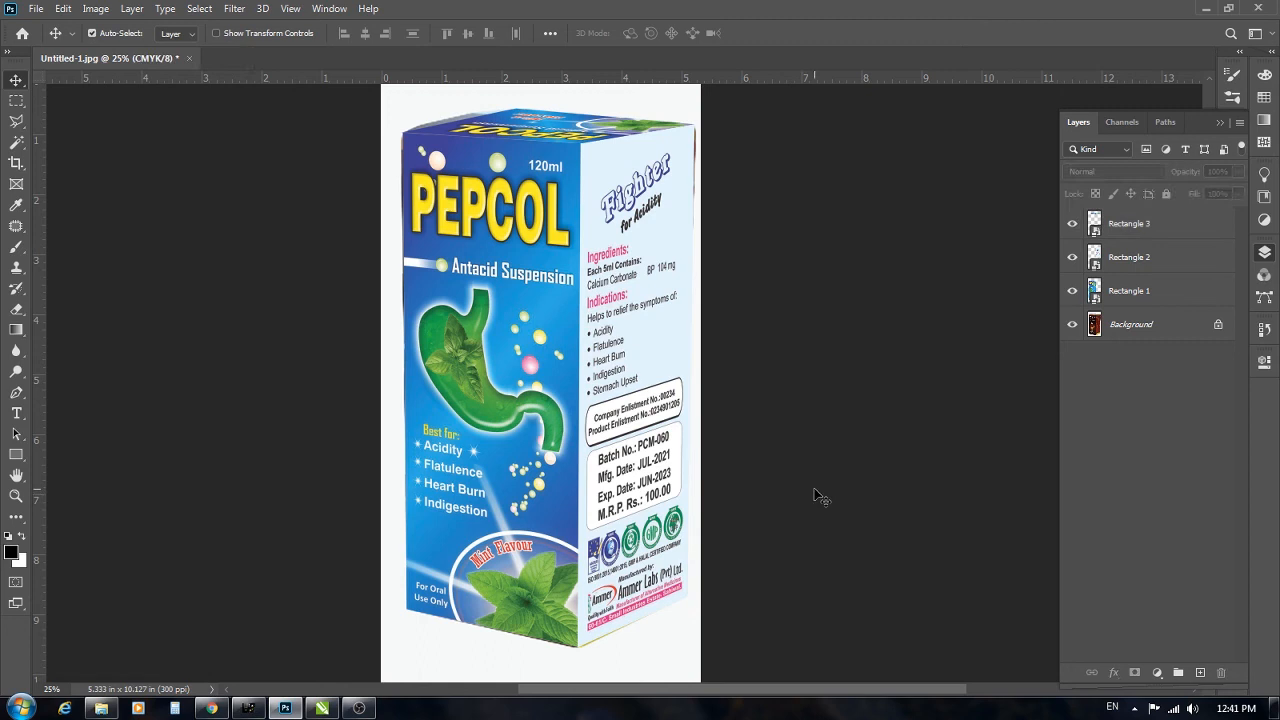
- Hide and delete the Background layer so only the three box face layers remain on transparency
click(1073, 325)
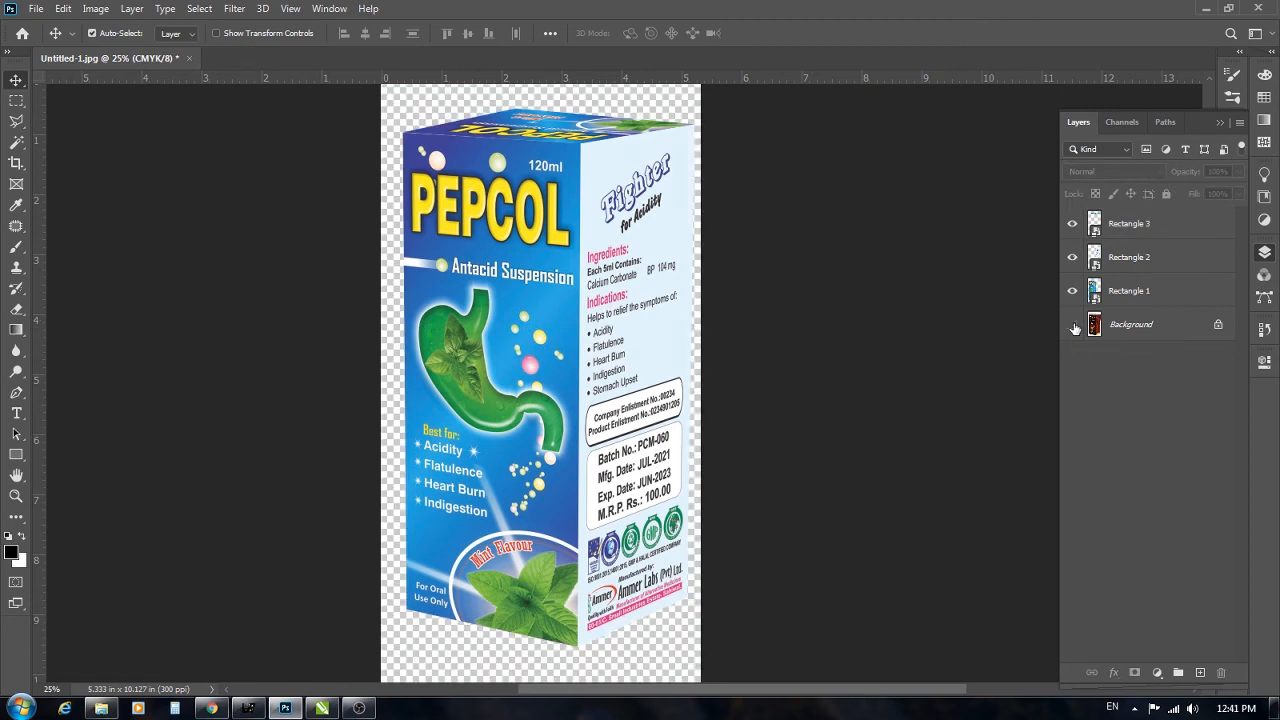
click(1121, 331)
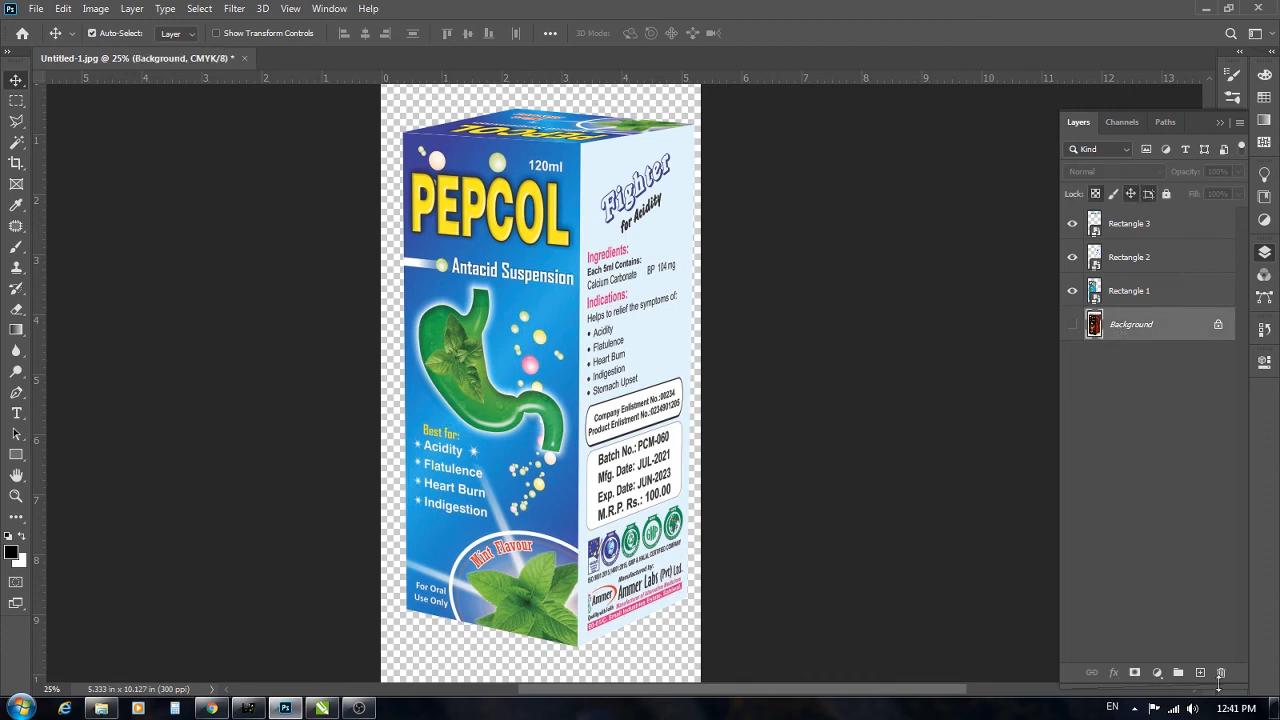
click(1221, 672)
click(588, 273)
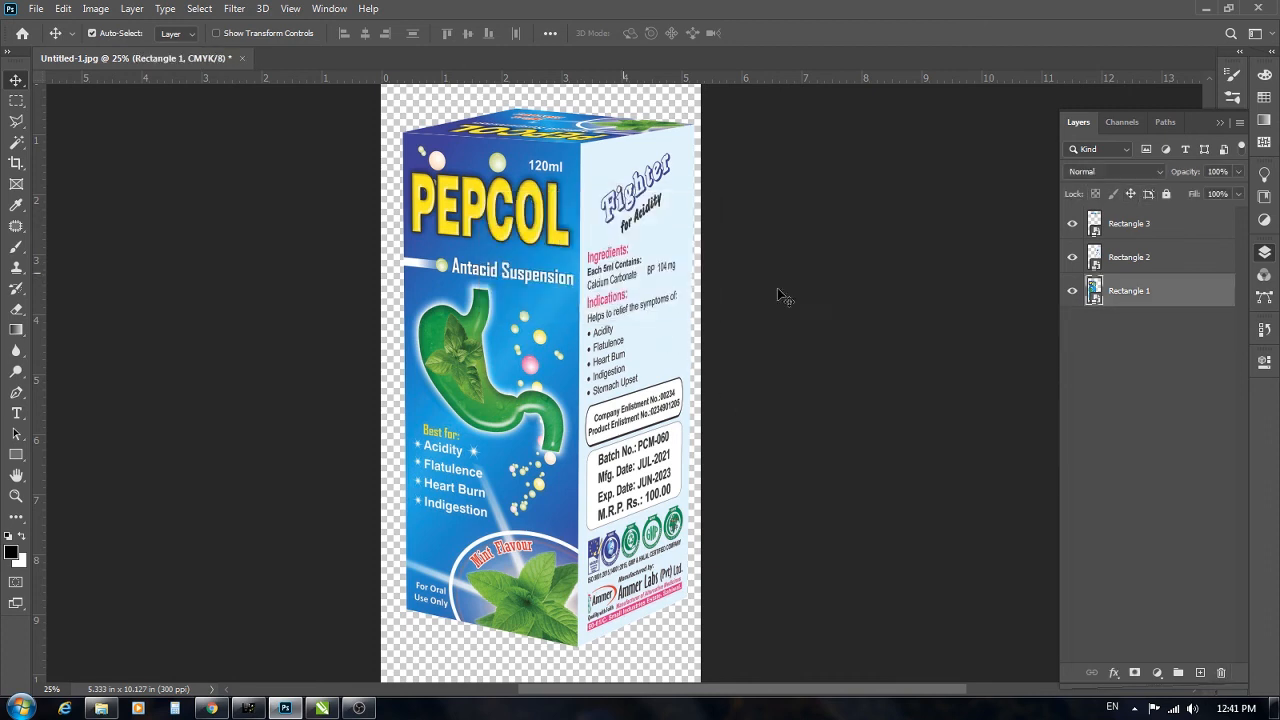
- Save the mockup to the Desktop as a layered Photoshop file named 3d box, with Maximize Compatibility on
key(alt+f)
key(a)
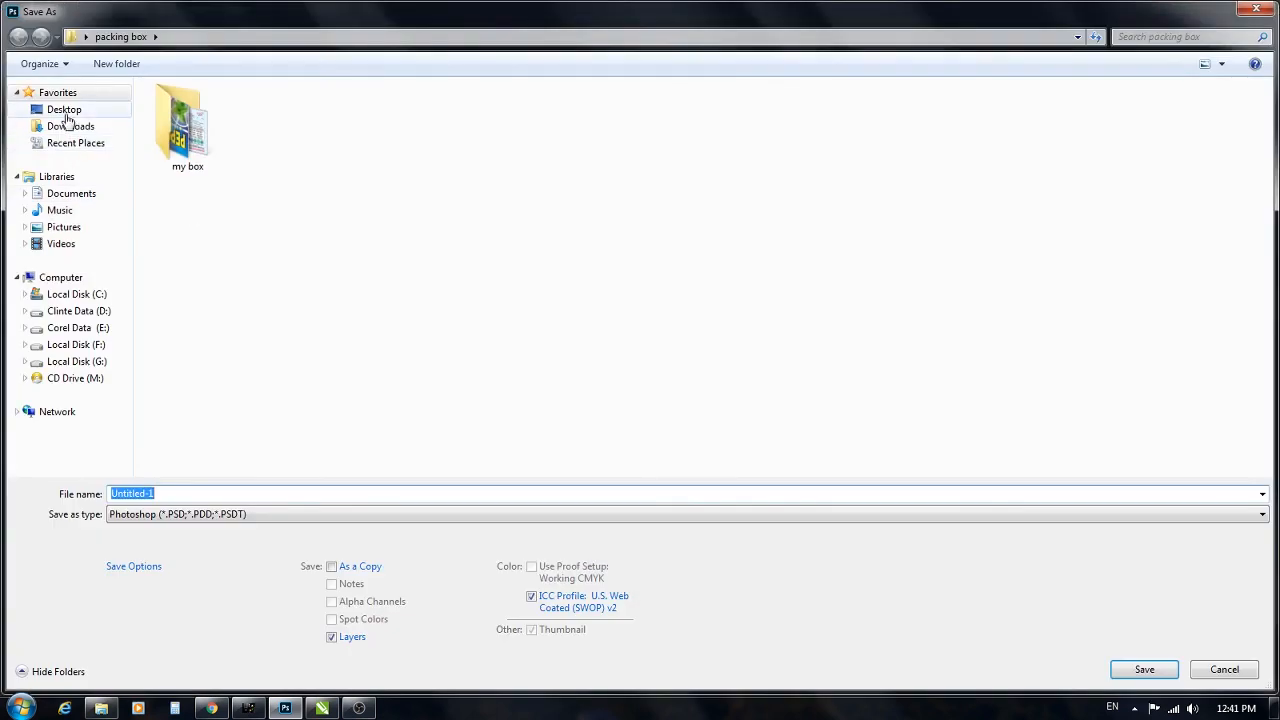
click(66, 112)
text(3d box)
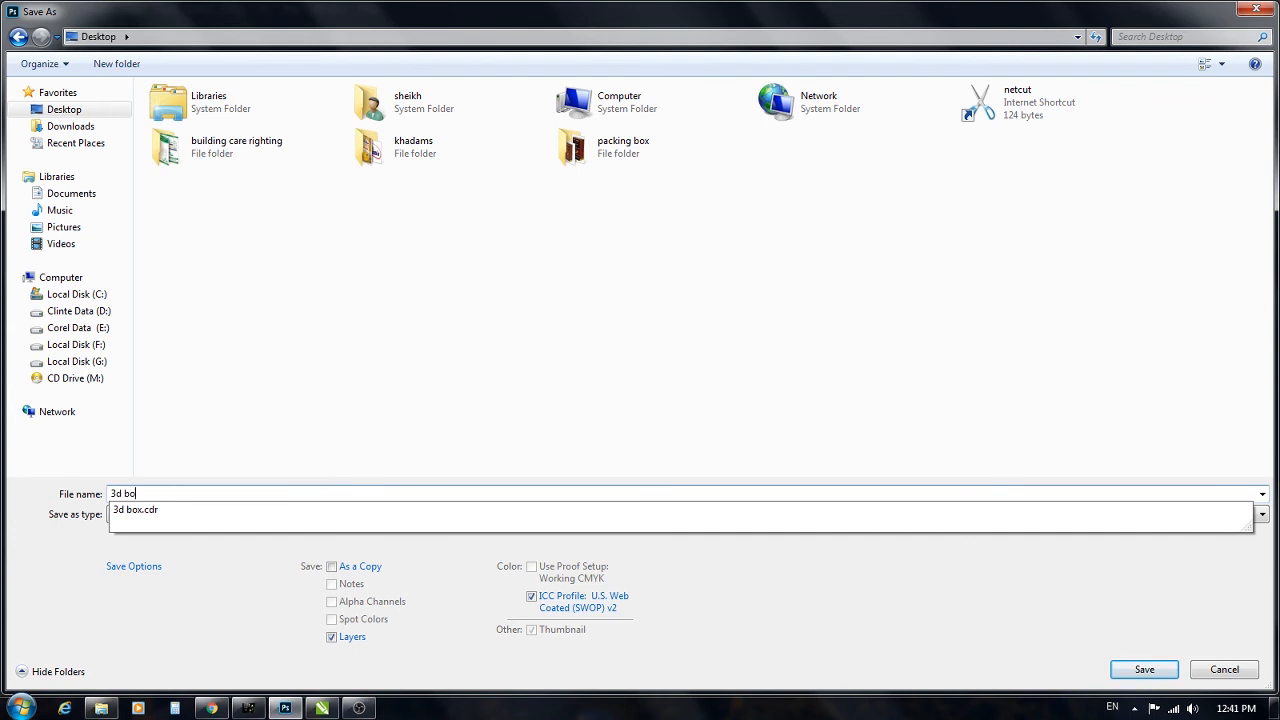
click(178, 493)
click(1142, 670)
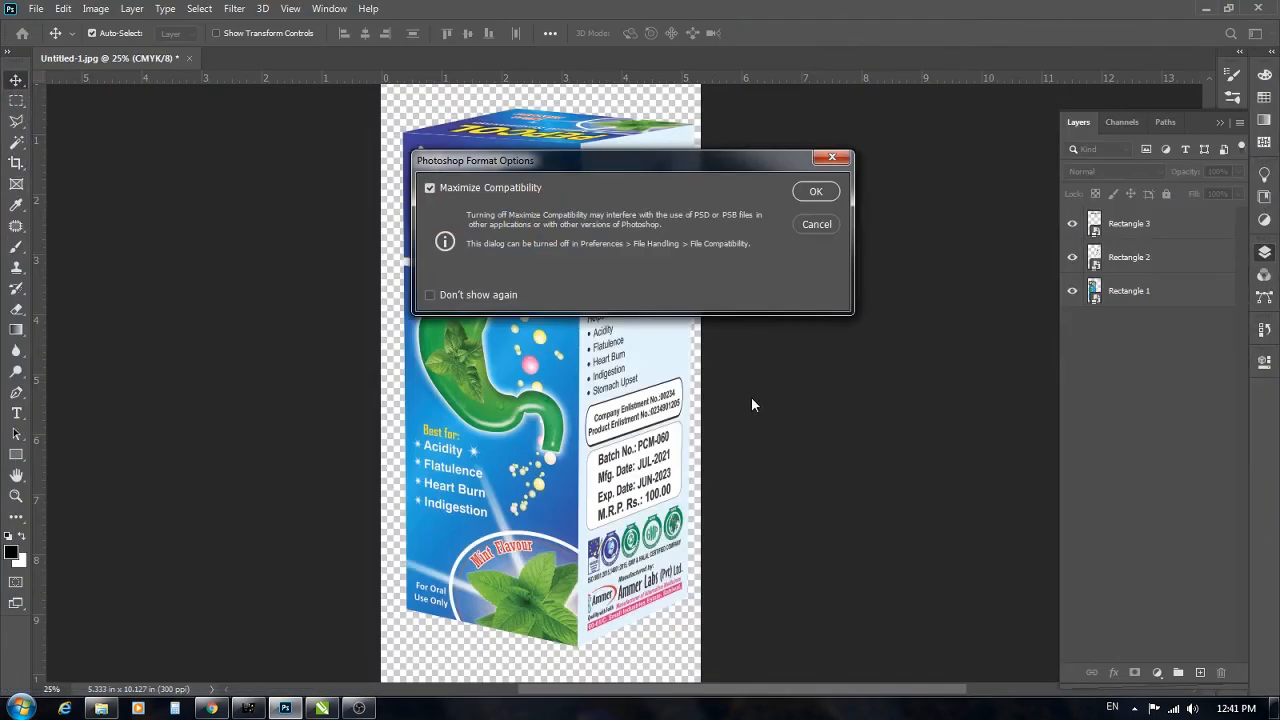
click(805, 199)
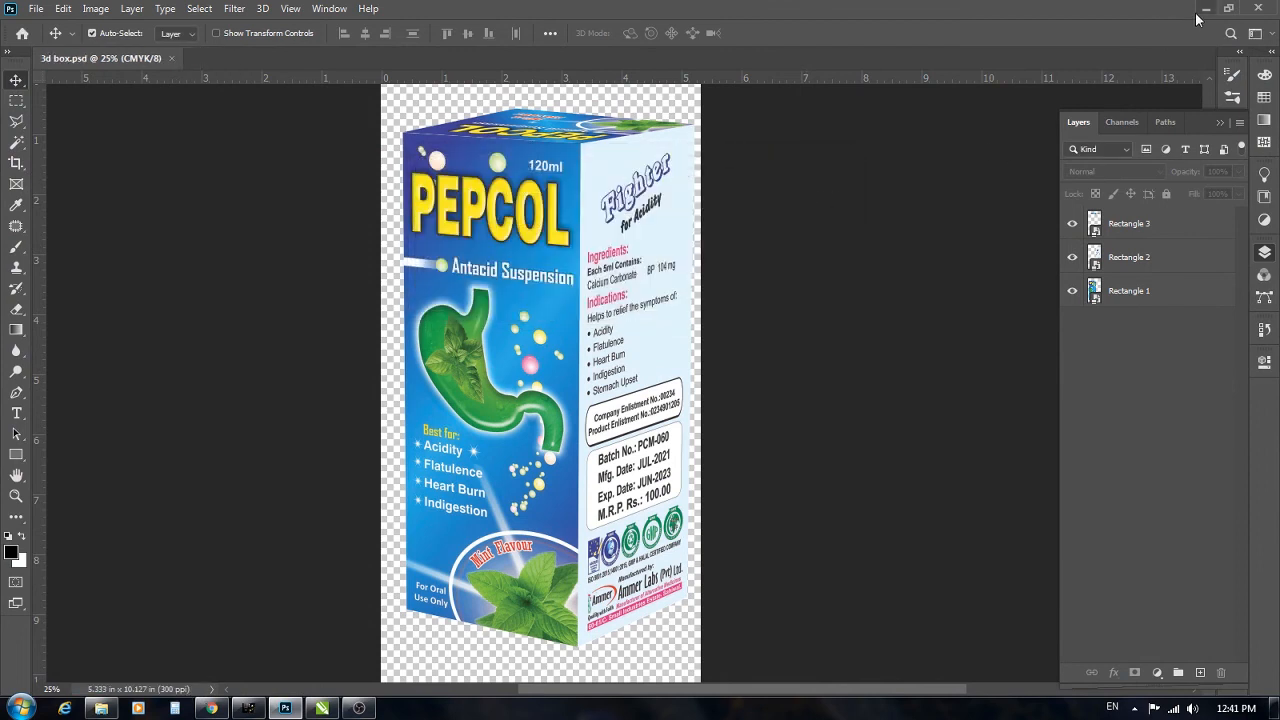
- Minimize the open program windows and copy the 3d box Photoshop file on the desktop
click(1206, 8)
click(1203, 8)
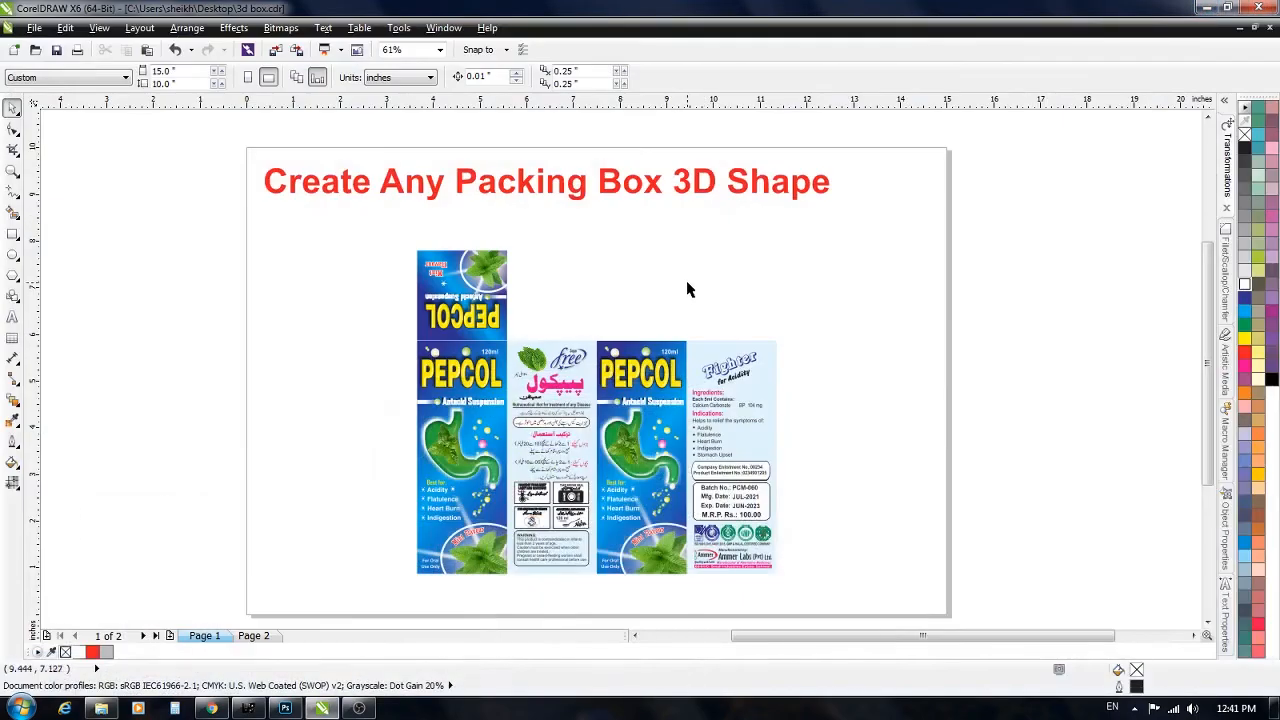
click(1206, 8)
click(212, 265)
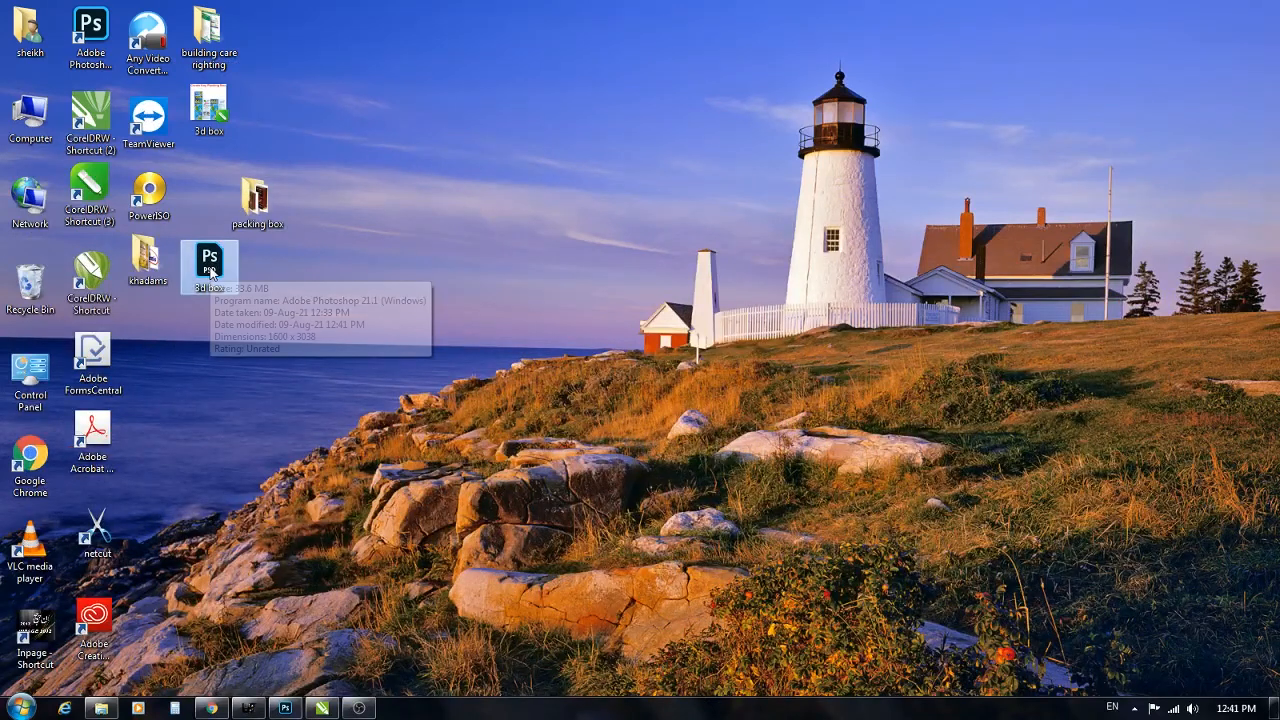
right_click(209, 268)
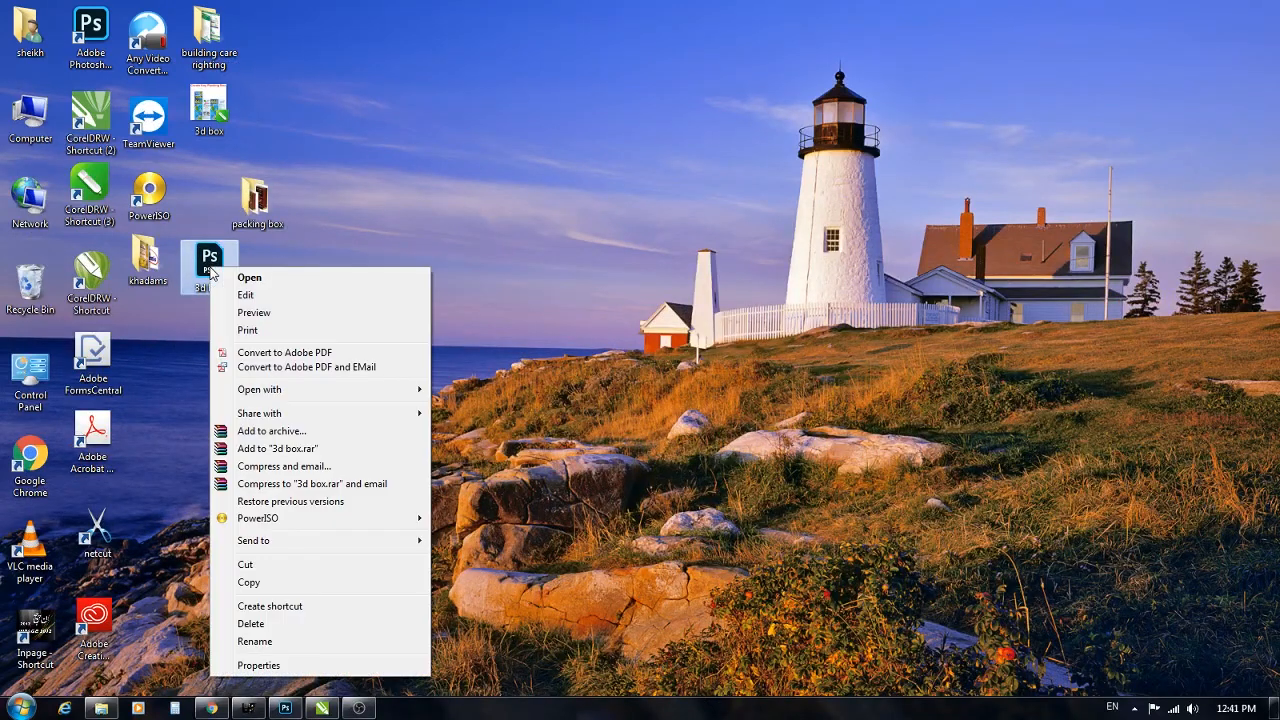
click(265, 583)
- Switch to CorelDRAW and paste the copied box file onto Page 2 of the 3d box.cdr document
click(321, 708)
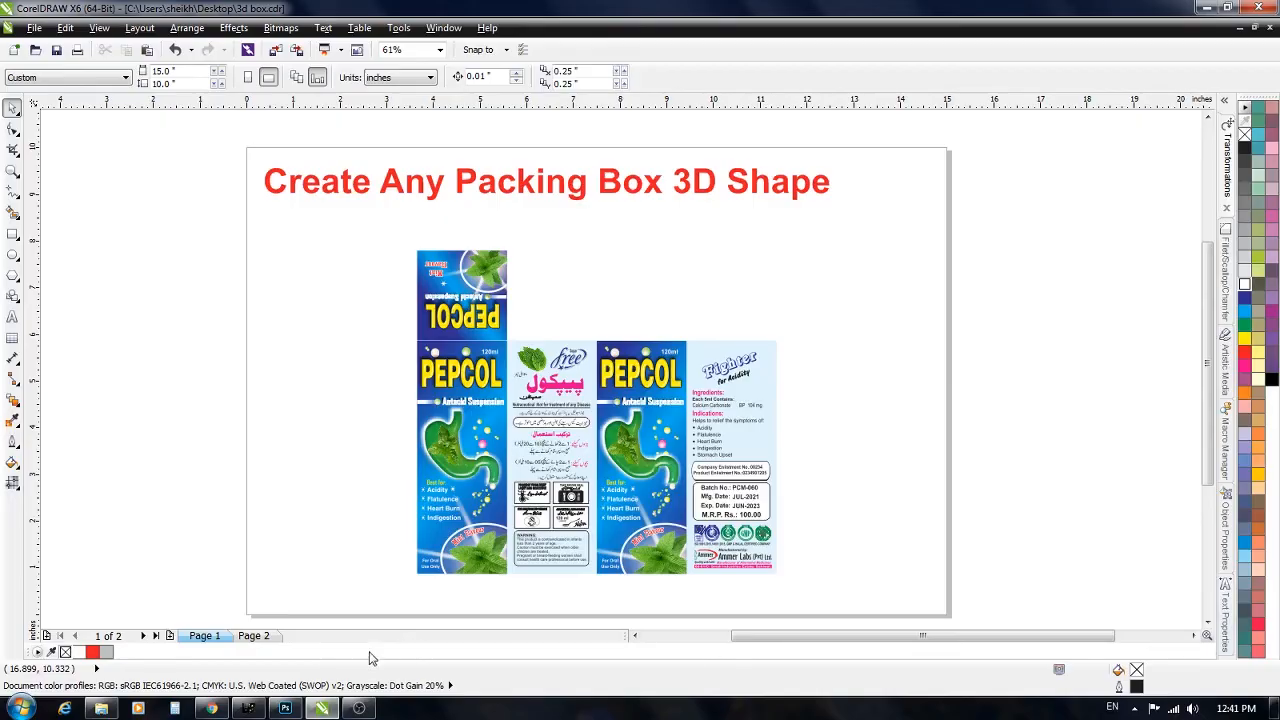
click(253, 636)
key(ctrl+v)
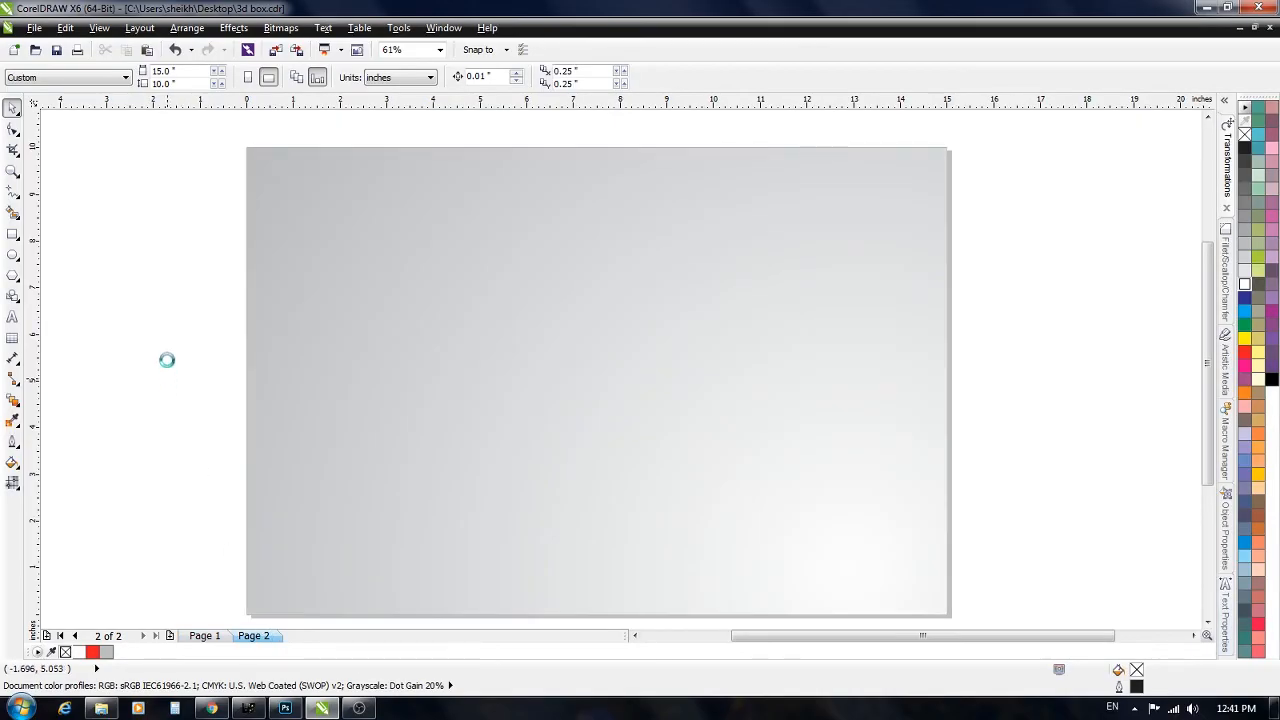
- Scale the pasted box group to 82% and move it near the middle of the gray gradient background
drag(715, 165, 697, 204)
drag(631, 338, 654, 354)
click(983, 361)
- Try a drop shadow cast from the centre of the box group, and clear it again
click(692, 392)
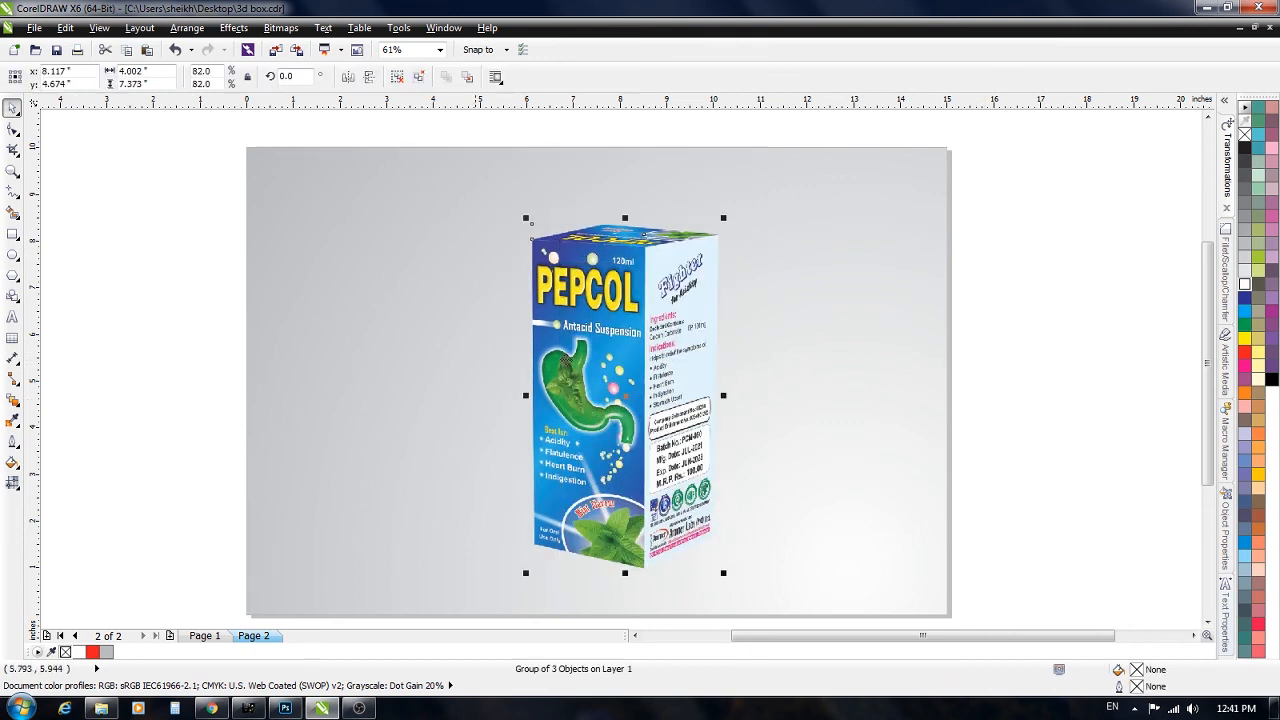
scroll(737, 560, up, 1)
scroll(837, 491, down, 1)
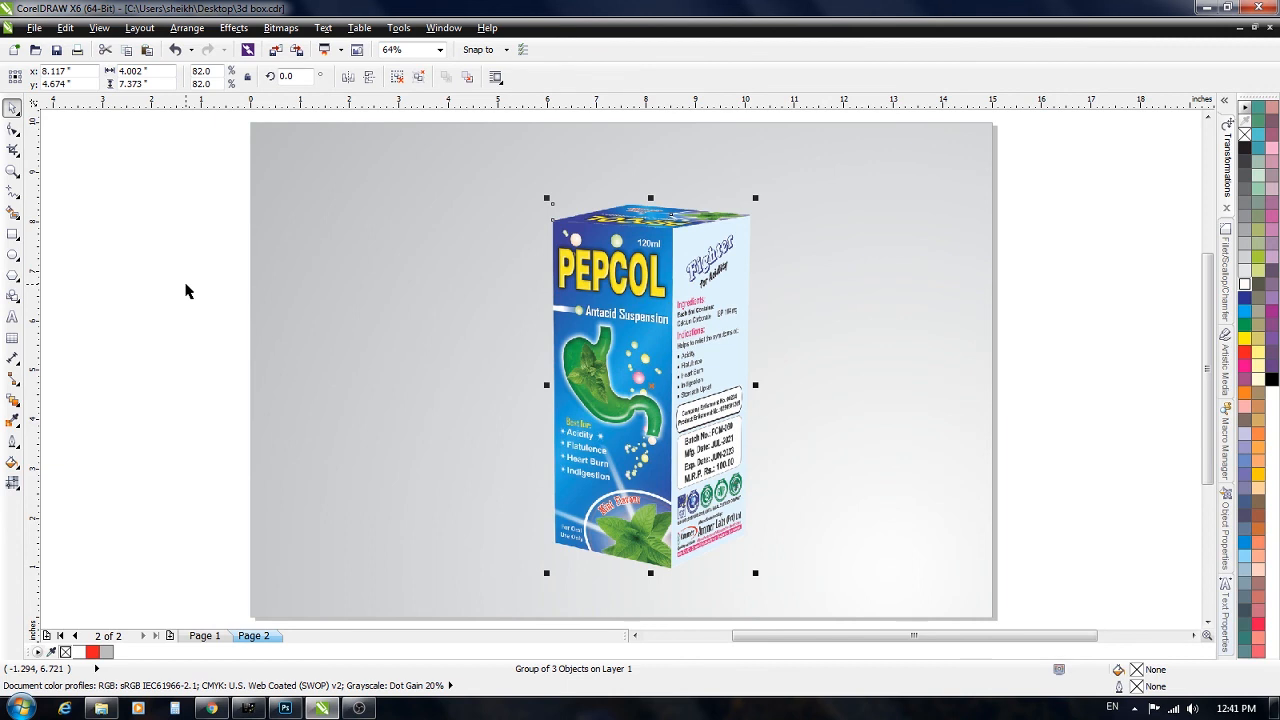
click(13, 400)
click(80, 452)
drag(650, 385, 688, 433)
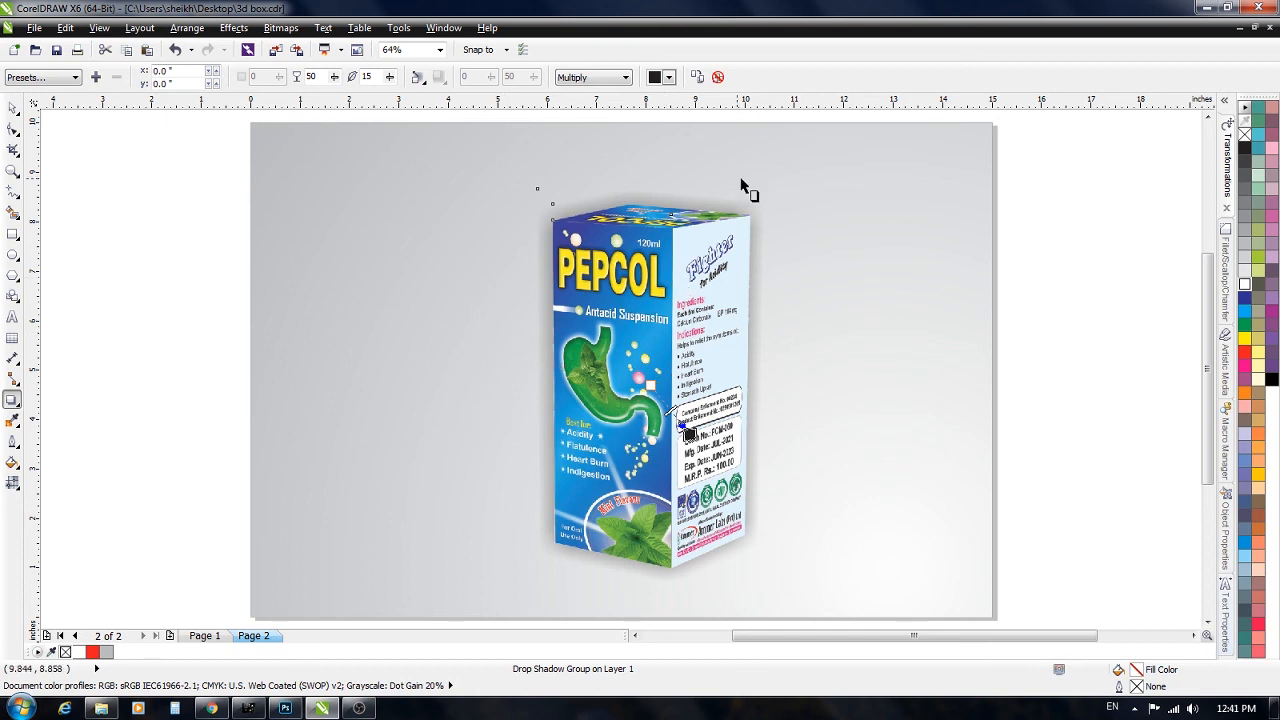
click(717, 77)
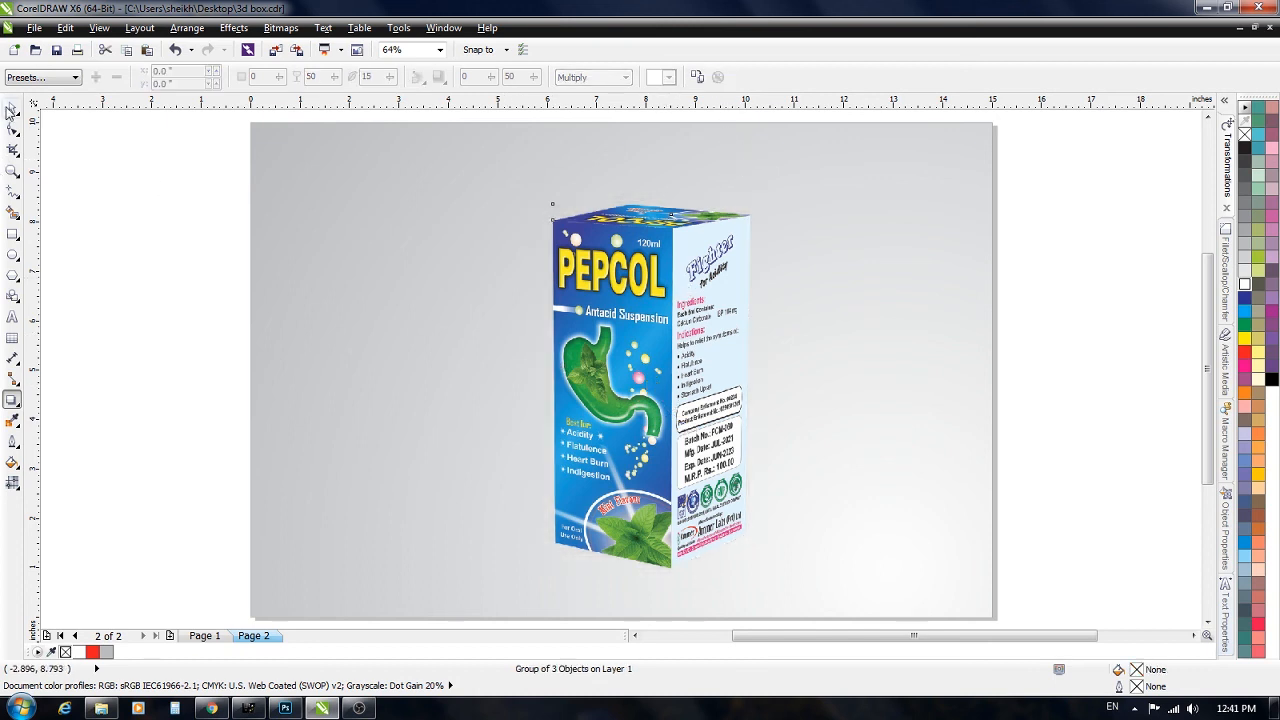
- Align the box group to the centre of the gray background horizontally and vertically, and deselect everything
click(13, 107)
shift+click(509, 257)
key(c)
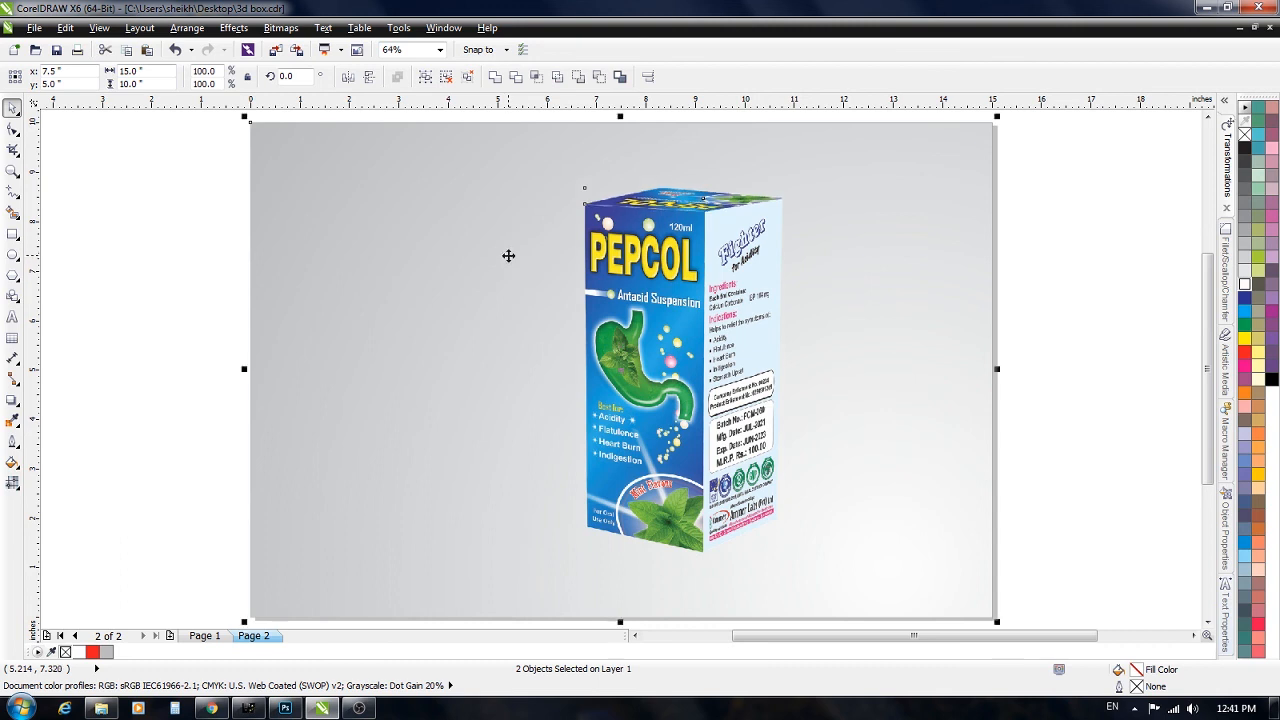
key(e)
key(Escape)
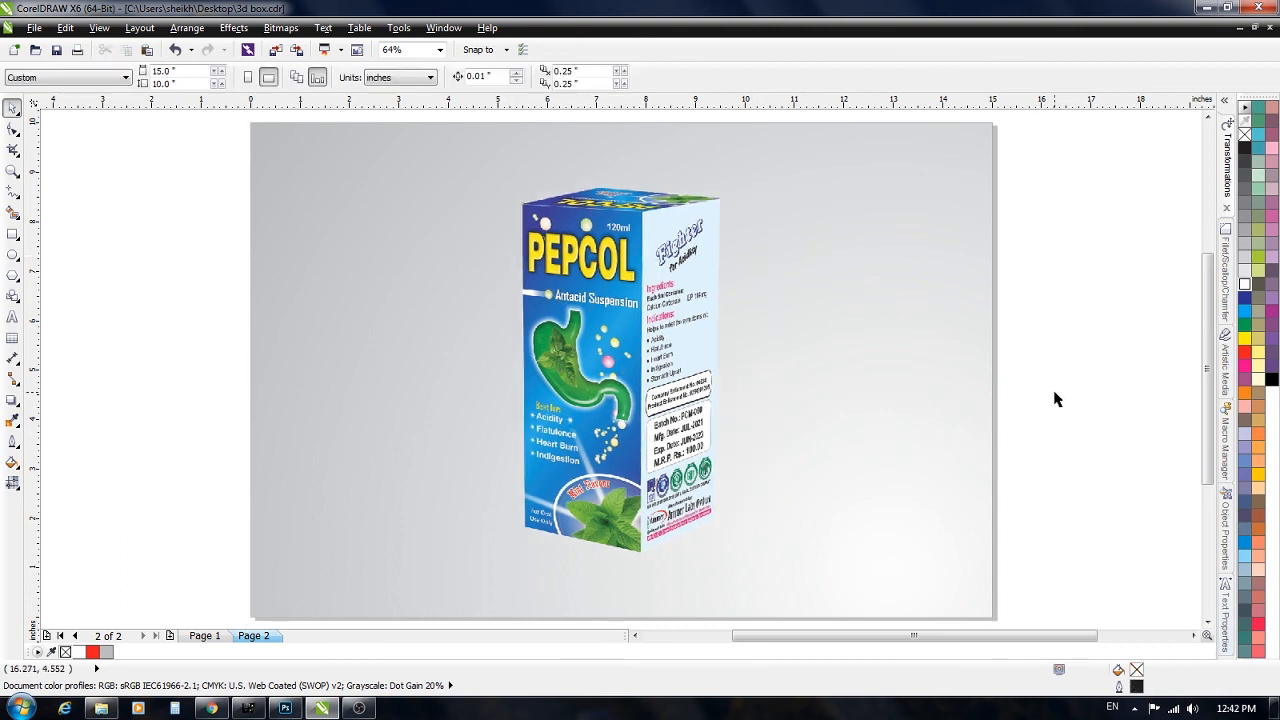